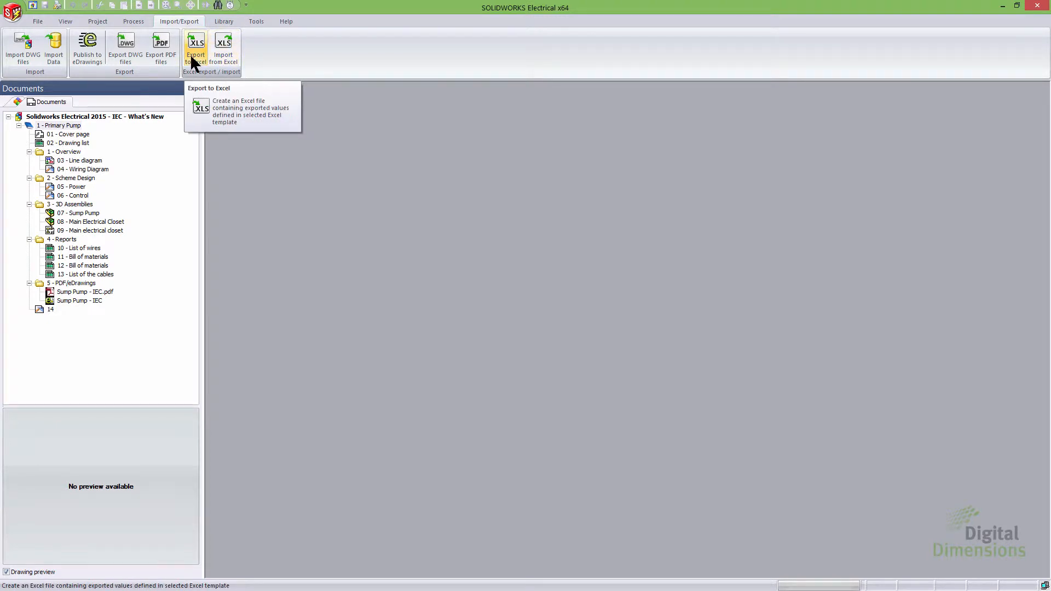
Step: Start the Export to Excel wizard with the AllObjects.xls and ElectricalComponents.xls templates and continue past template selection
left_click(193, 59)
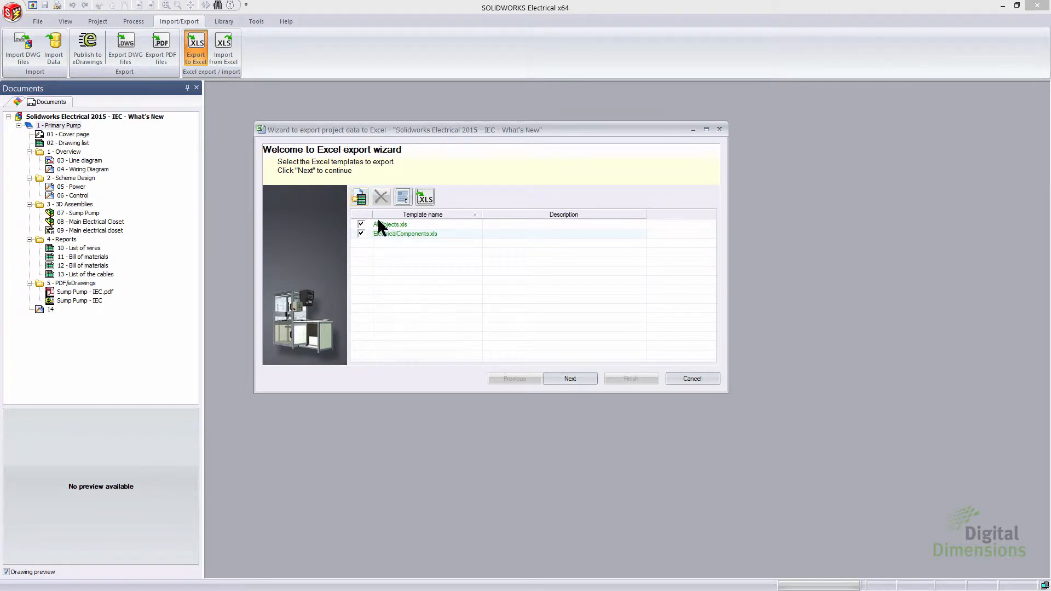
left_click(359, 197)
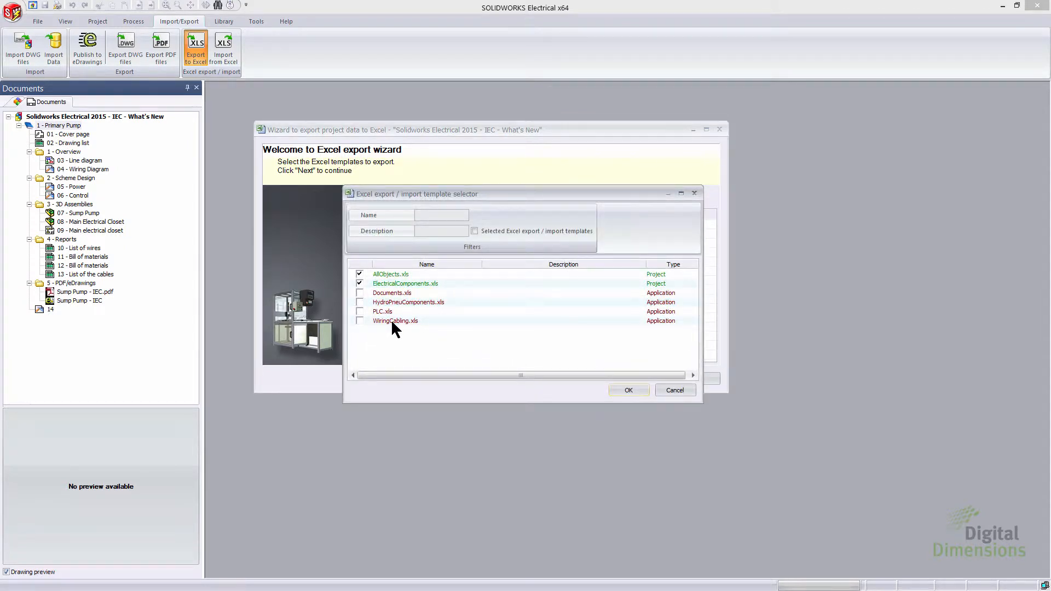
left_click(675, 390)
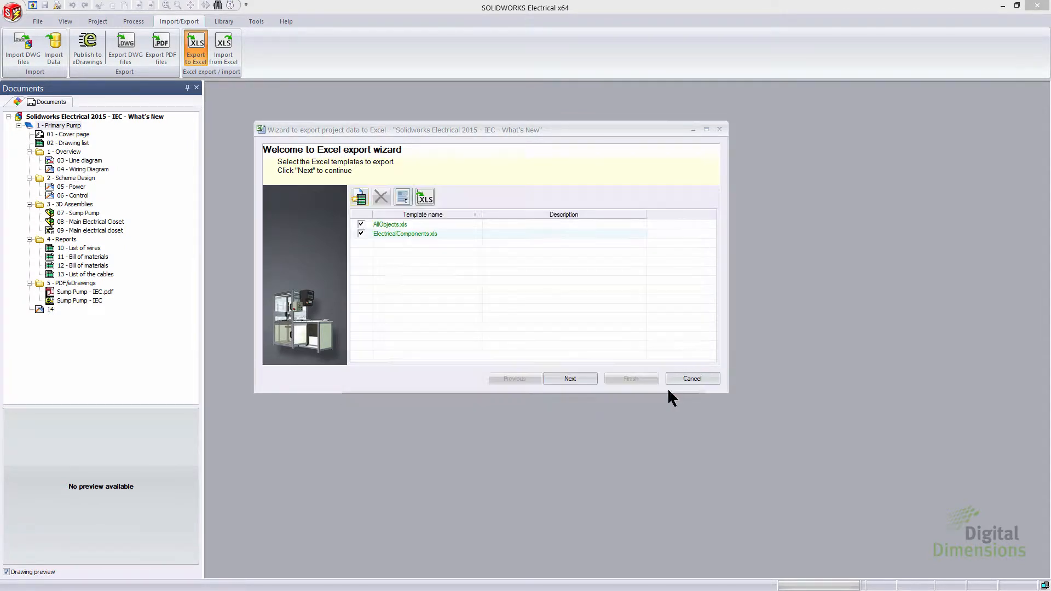
left_click(571, 379)
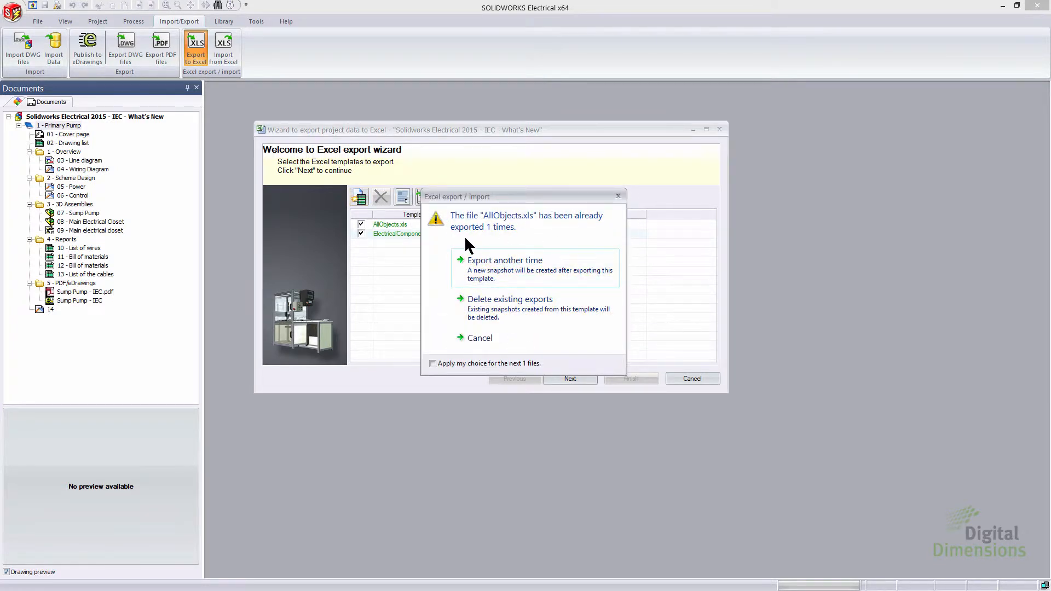
Step: Delete existing exports of AllObjects.xls and choose to export ElectricalComponents.xls another time
left_click(534, 311)
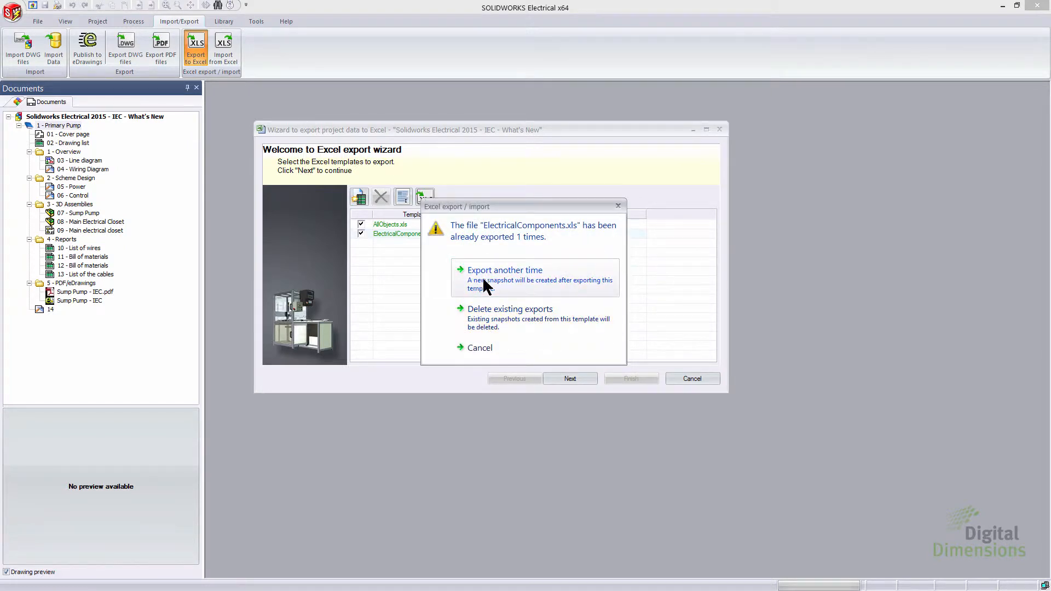
left_click(498, 323)
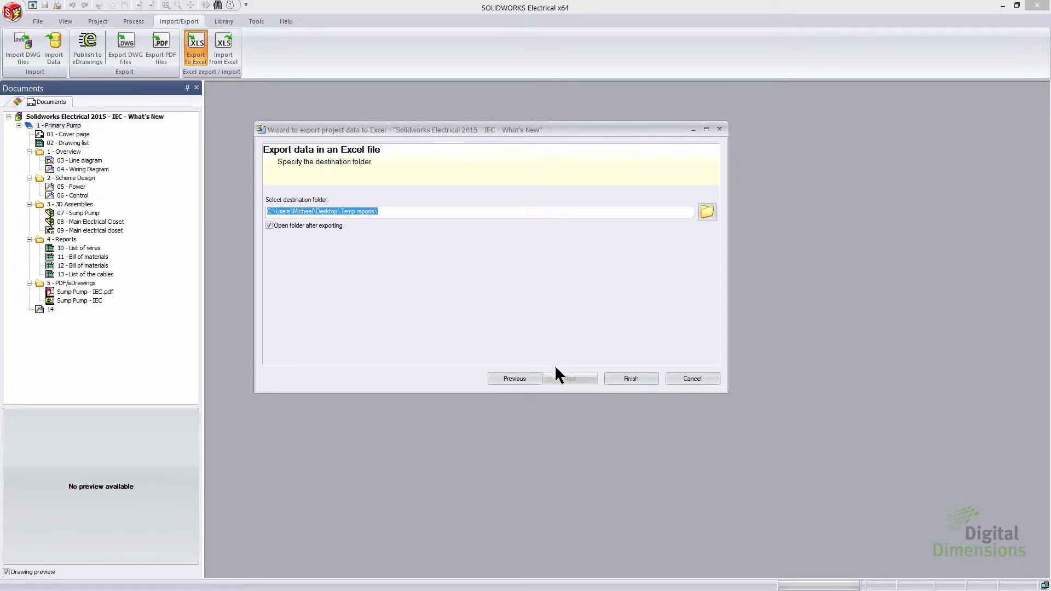
Step: Finish the export to the Temp reports folder, overriding both existing Excel files
left_click(624, 378)
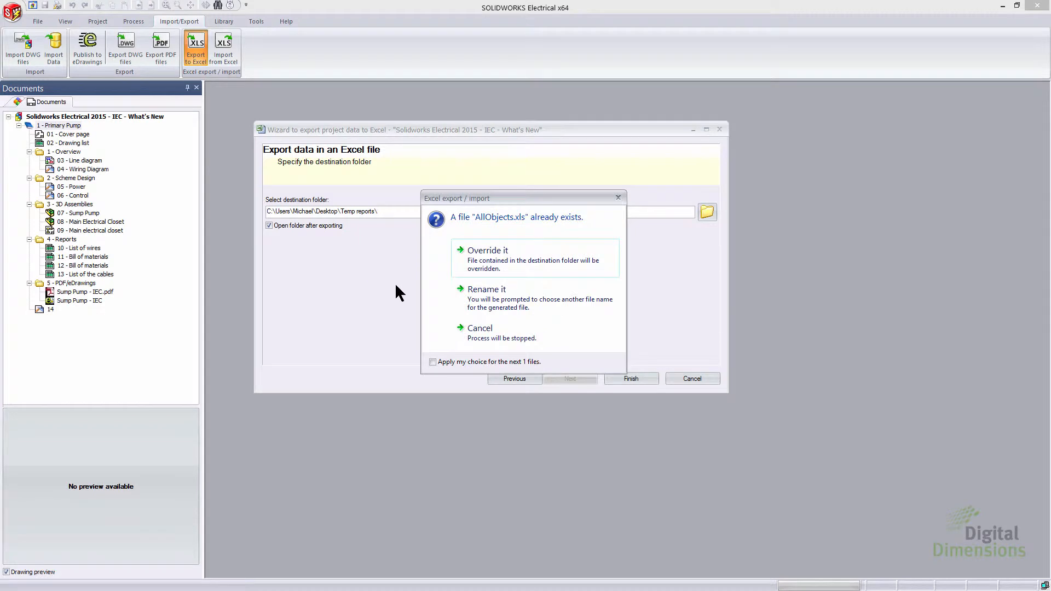
left_click(501, 260)
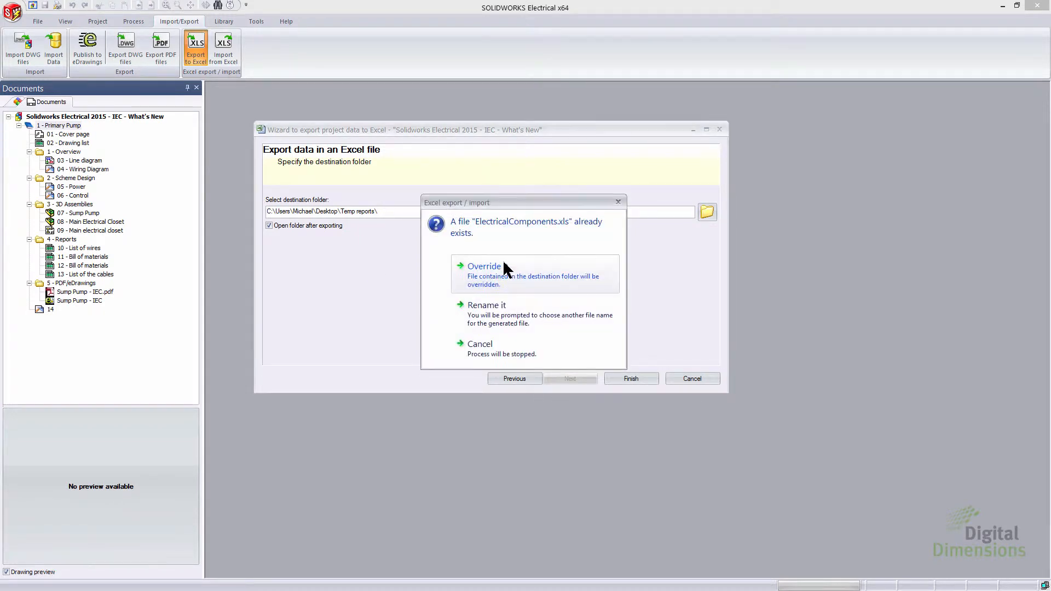
left_click(502, 267)
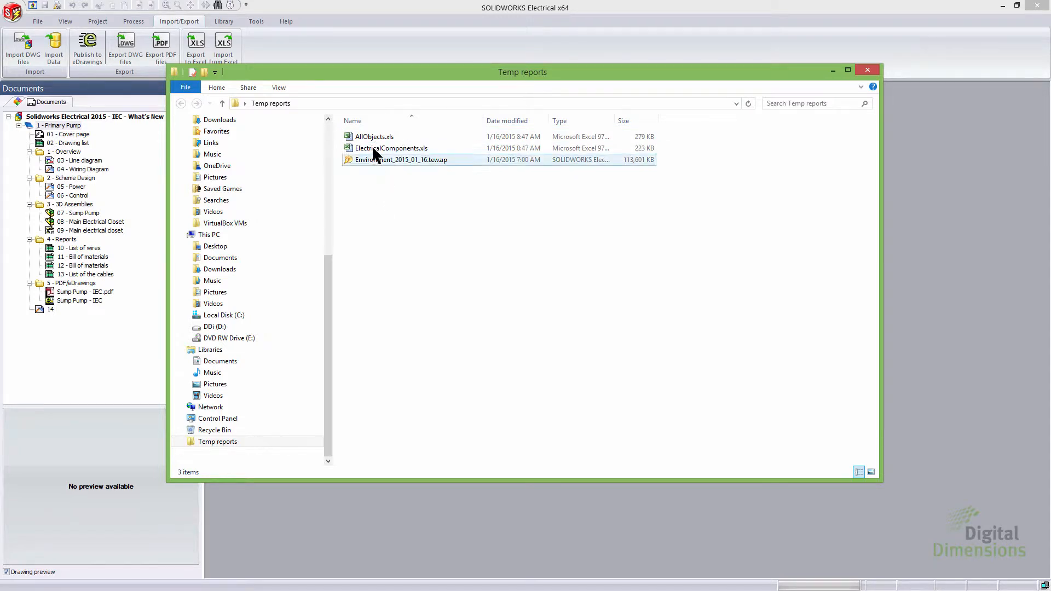
Step: Open the exported AllObjects.xls and examine its worksheets, then close the workbook
left_click(376, 138)
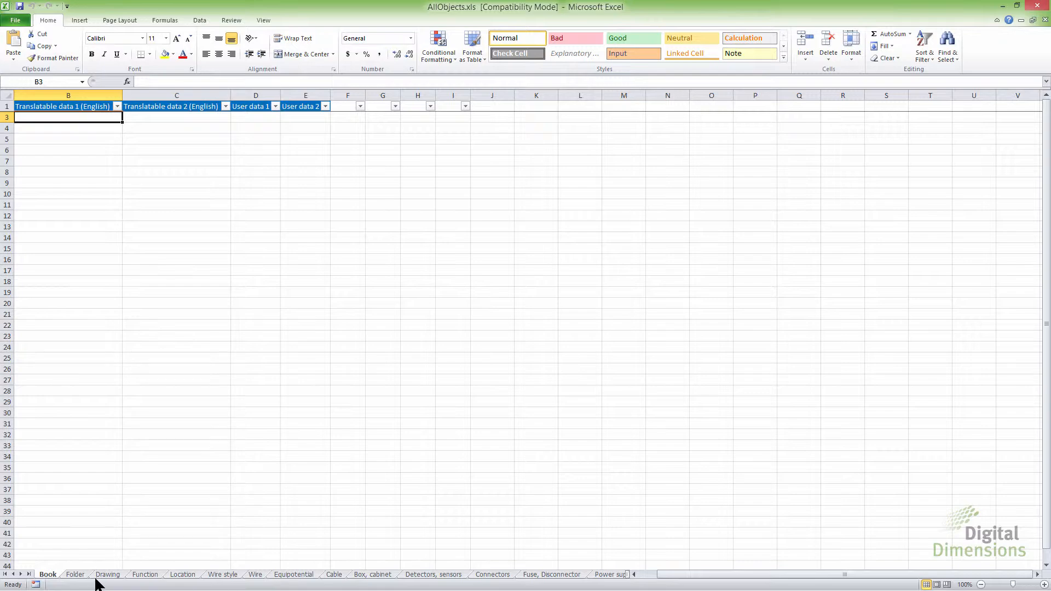
left_click(222, 575)
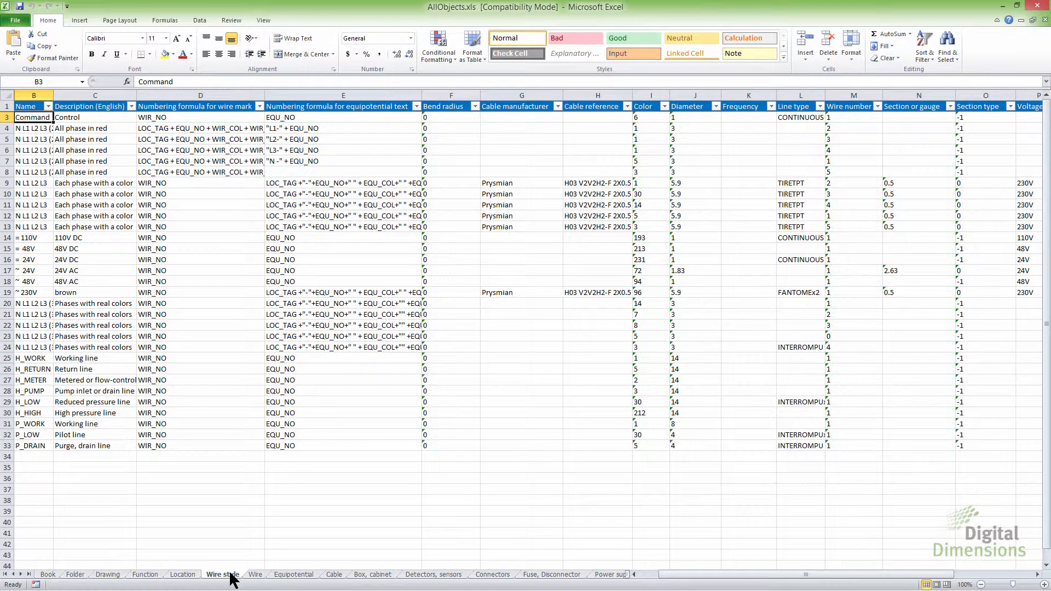
left_click(371, 575)
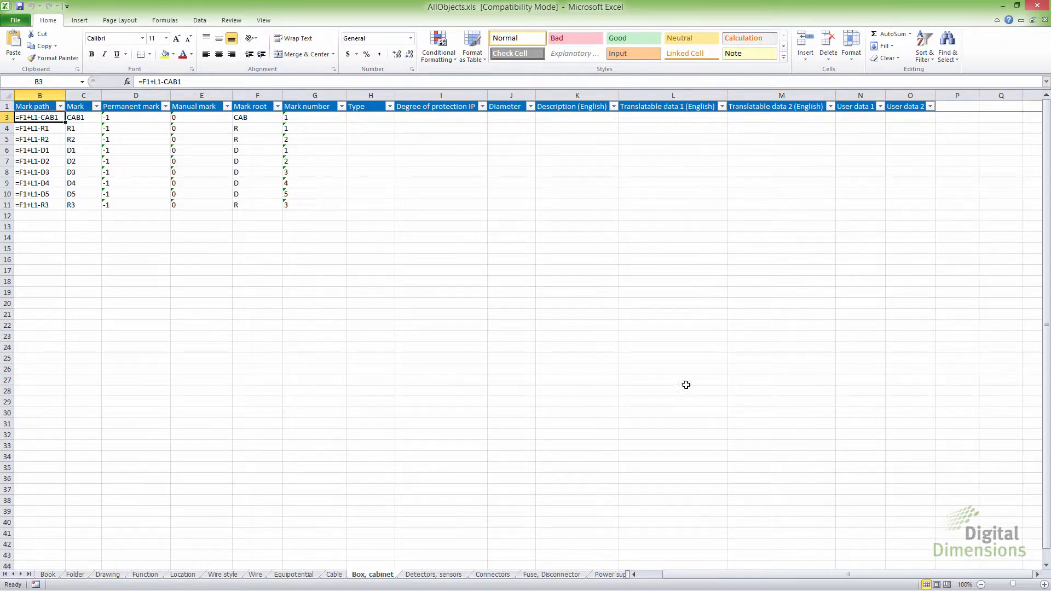
left_click(569, 574)
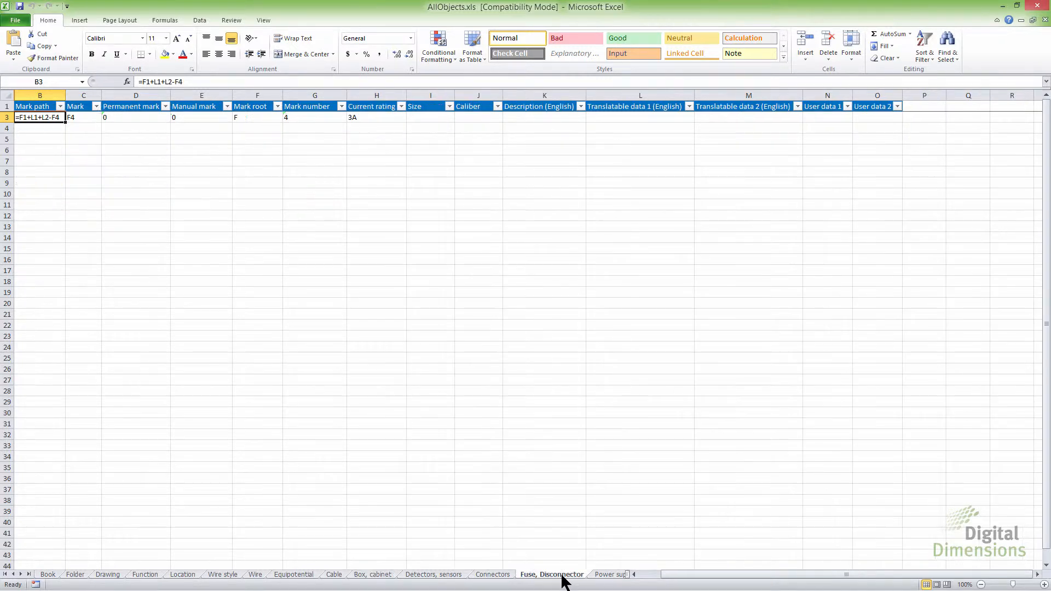
left_click(607, 575)
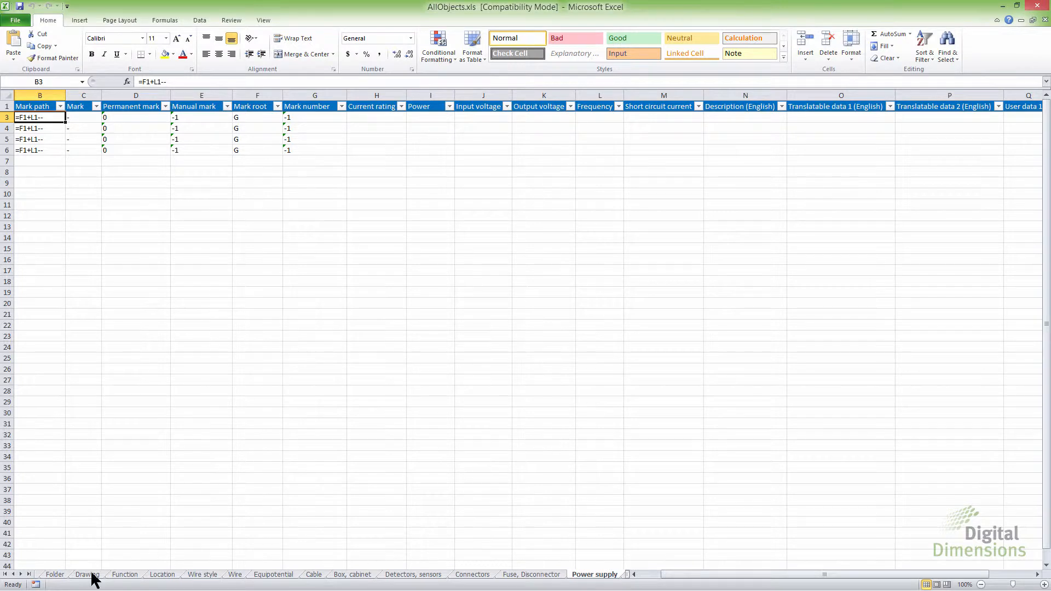
left_click(20, 574)
left_click(21, 574)
left_click(21, 574)
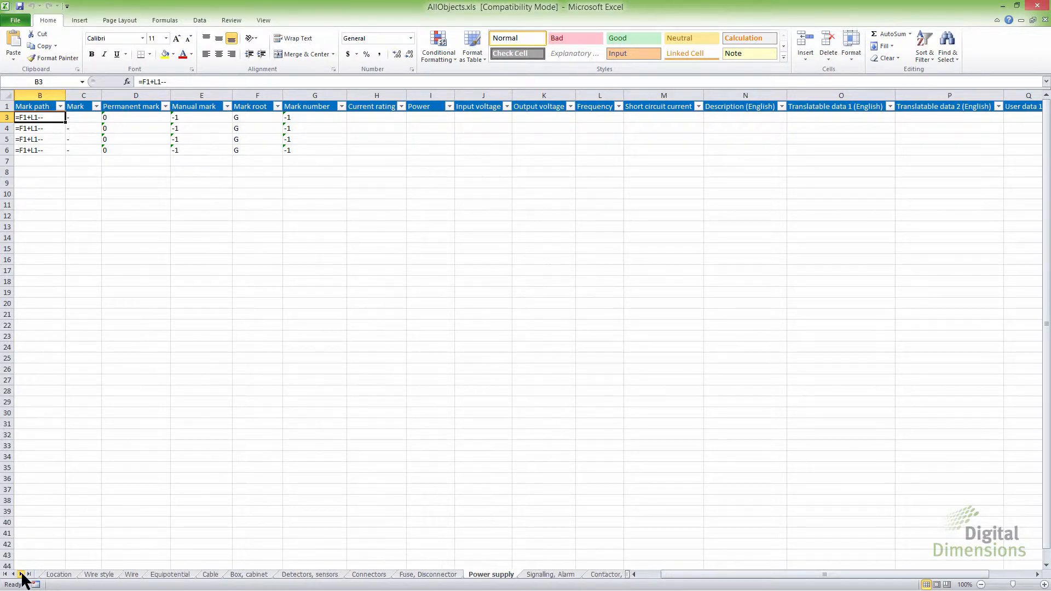
left_click(21, 575)
left_click(21, 574)
left_click(21, 574)
left_click(21, 574)
left_click(21, 575)
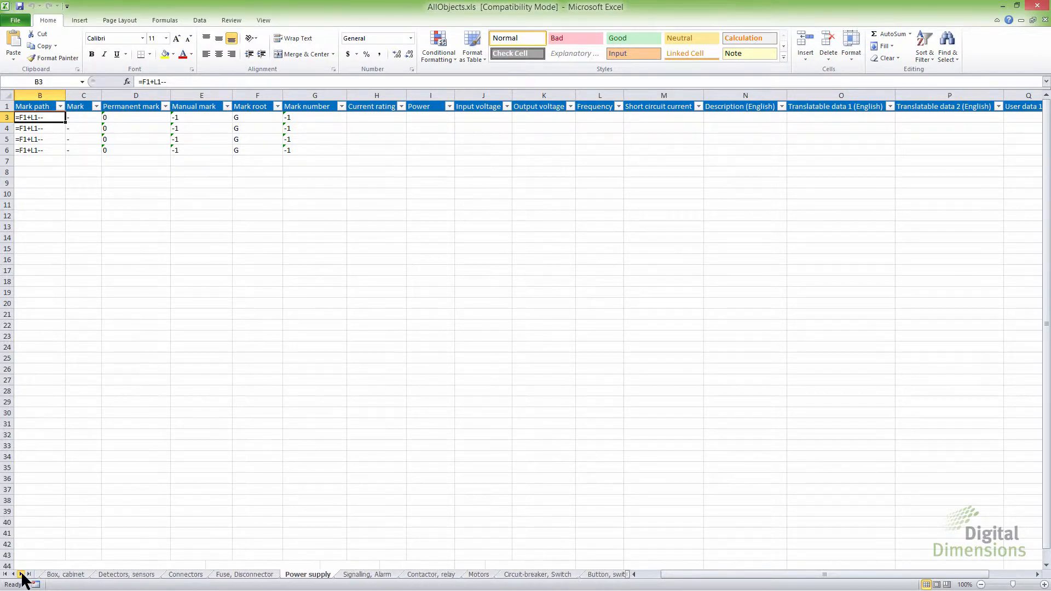
left_click(21, 574)
left_click(21, 574)
left_click(536, 575)
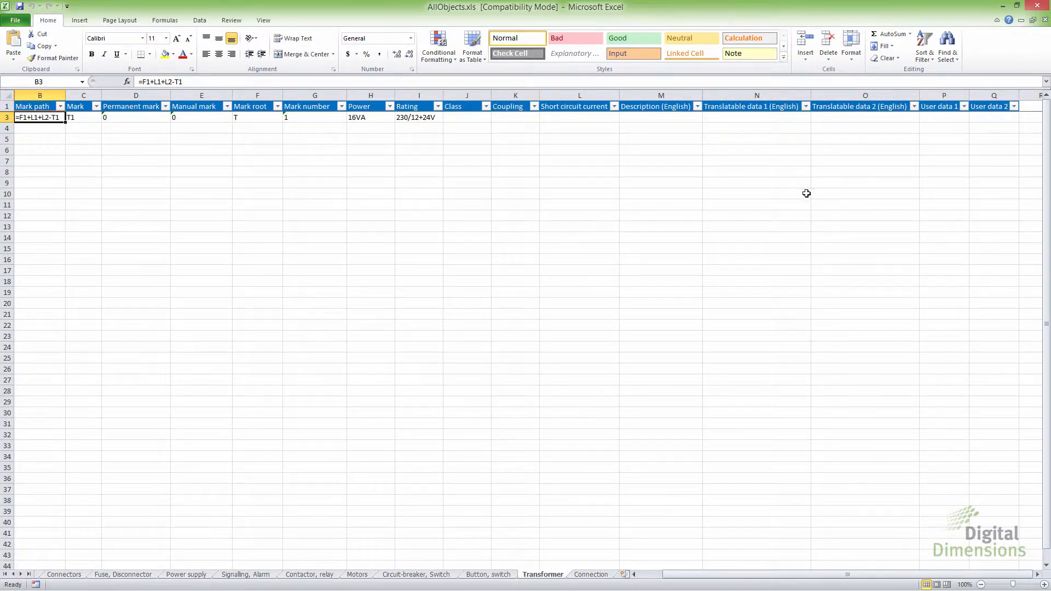
left_click(1036, 8)
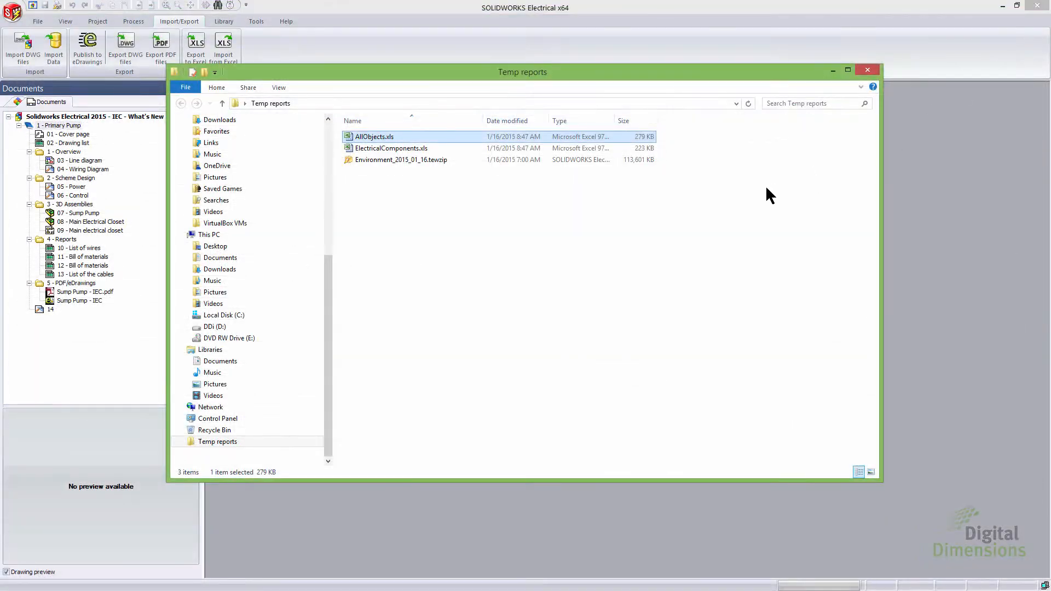
left_click(495, 33)
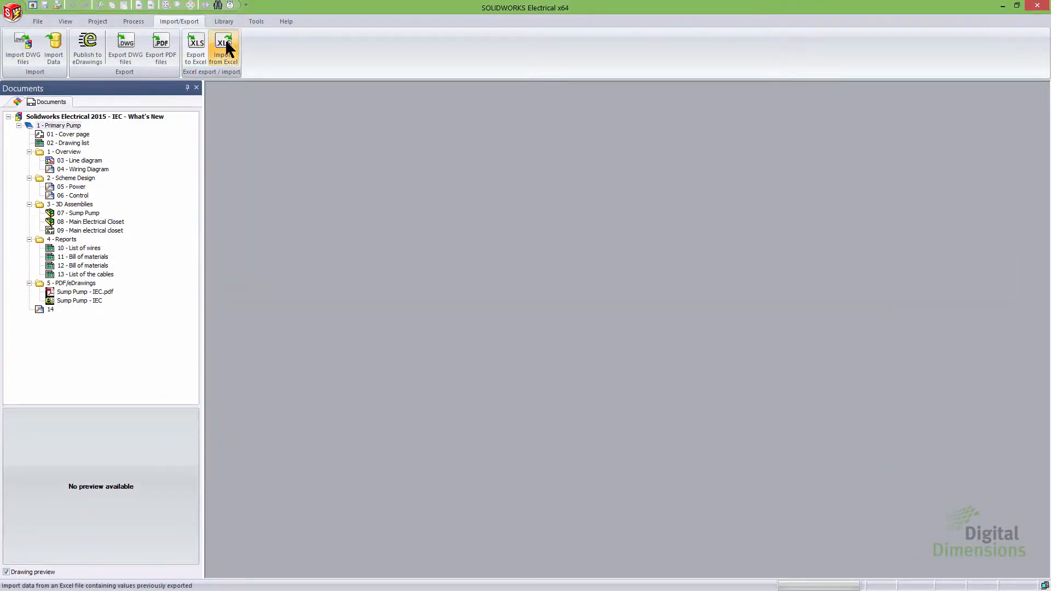
Step: Try importing AllObjects.xls through the Import from Excel wizard, then cancel the wizard
left_click(225, 41)
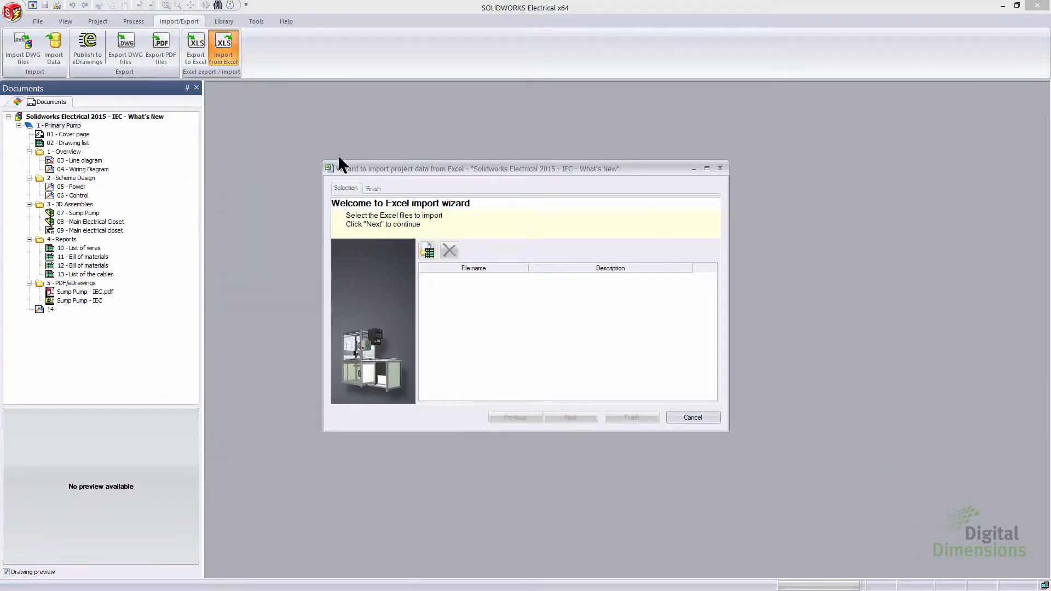
left_click(427, 251)
left_click(403, 145)
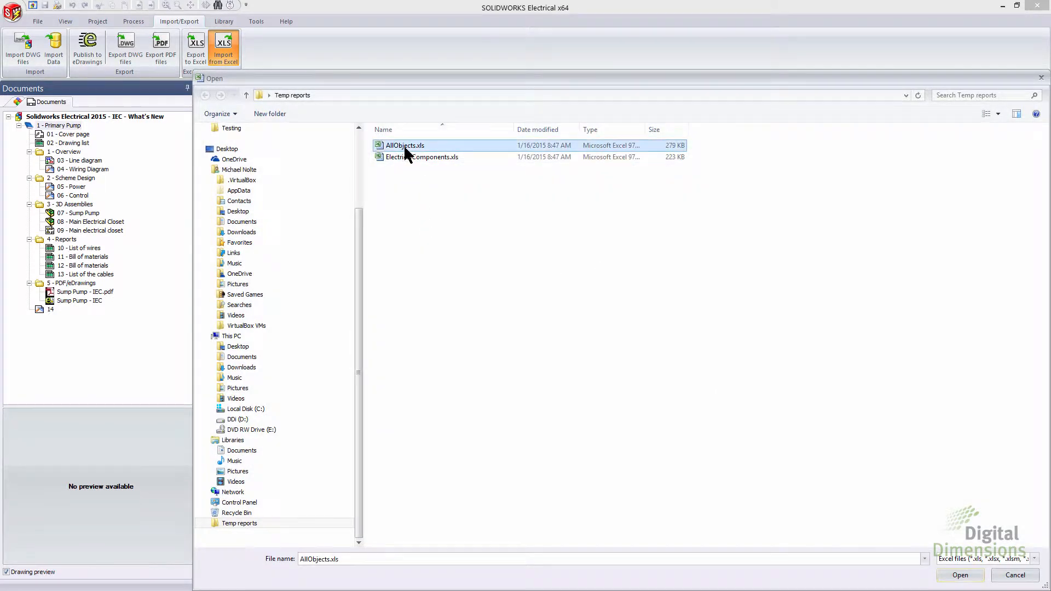
left_click(958, 575)
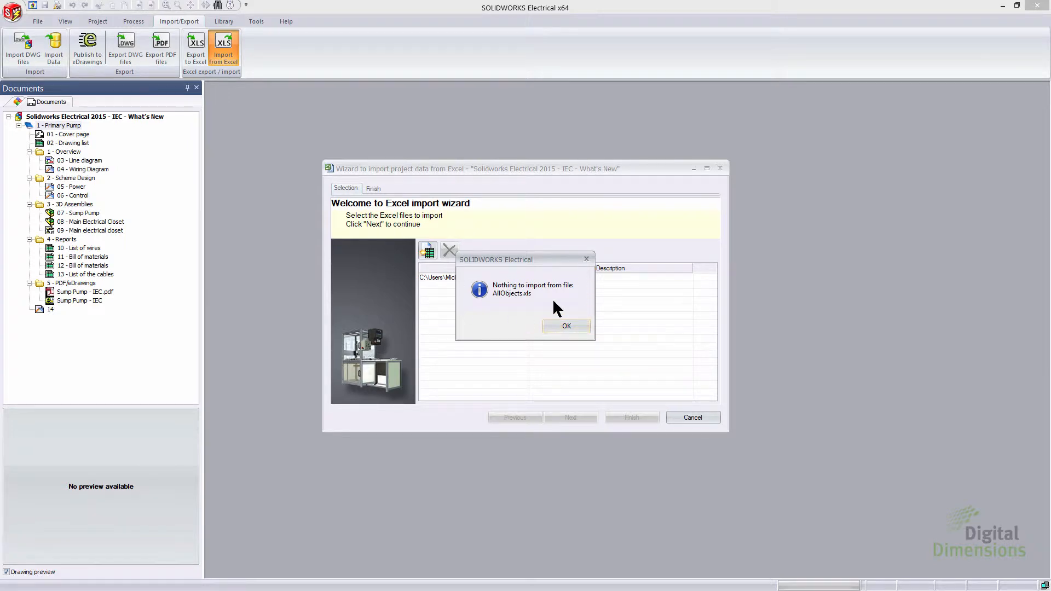
left_click(563, 324)
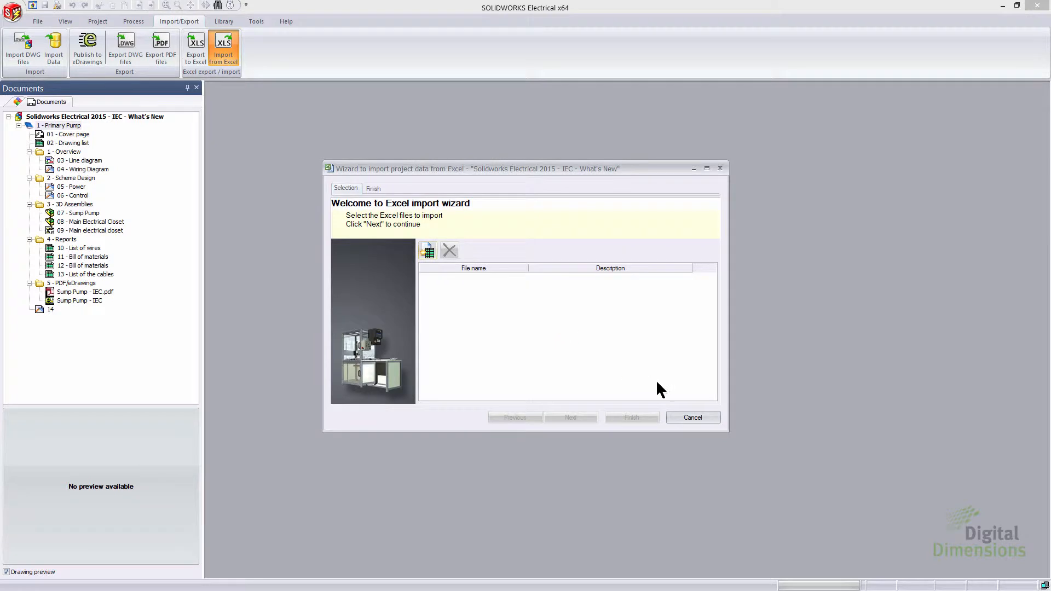
left_click(690, 419)
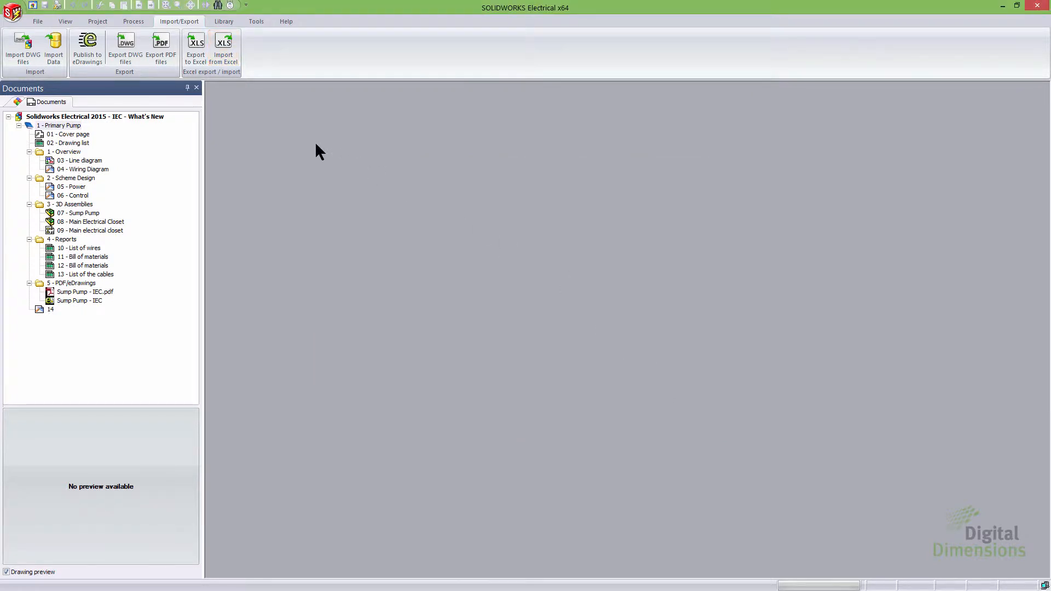
Step: Open the Excel export/import template management and add the PLC.xls application template to the project
left_click(98, 22)
left_click(86, 61)
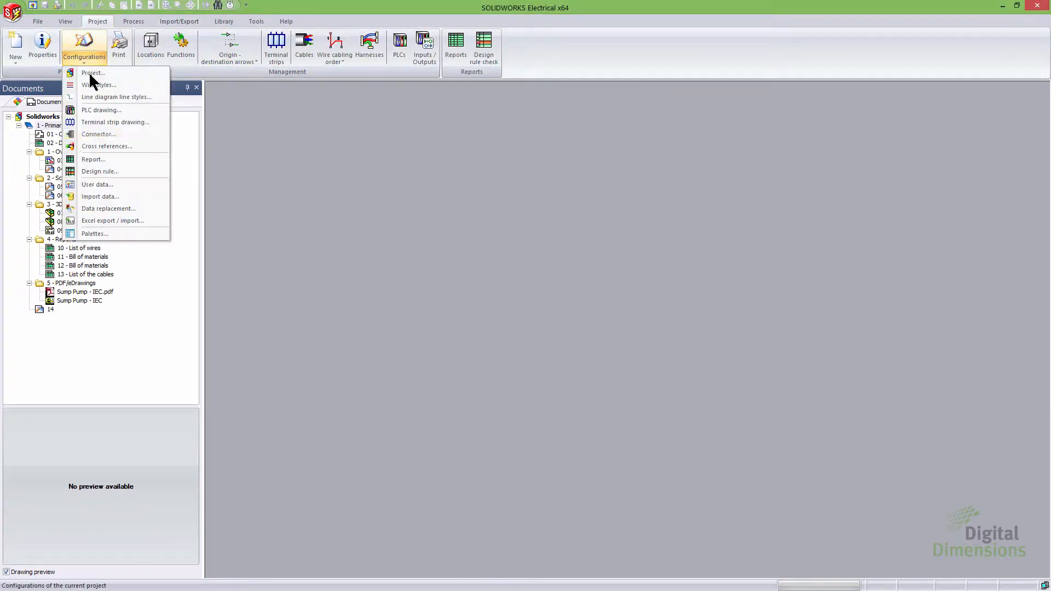
left_click(138, 220)
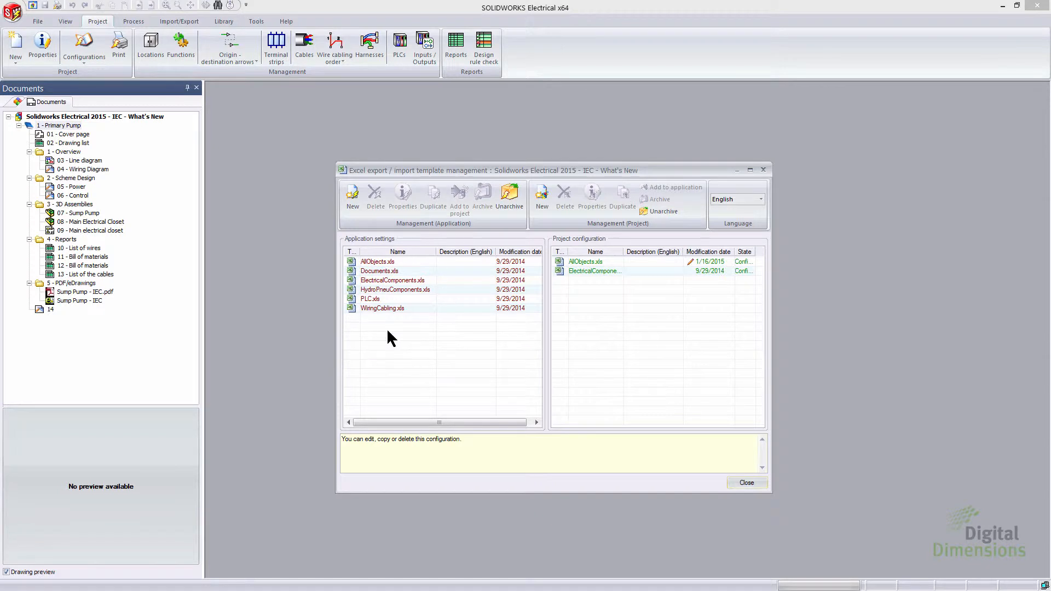
left_click(394, 290)
left_click(386, 299)
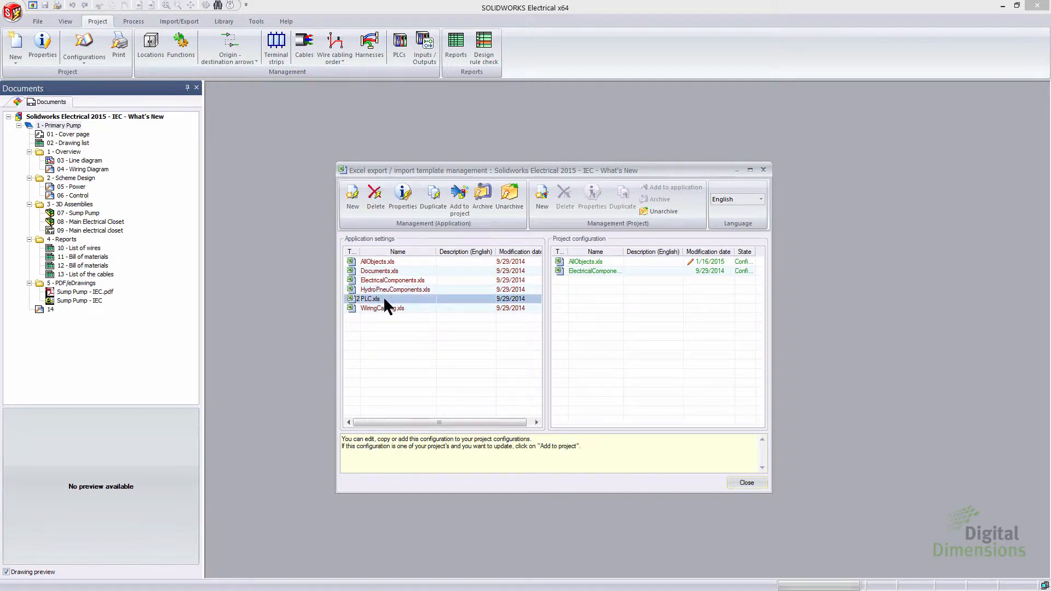
left_click(458, 205)
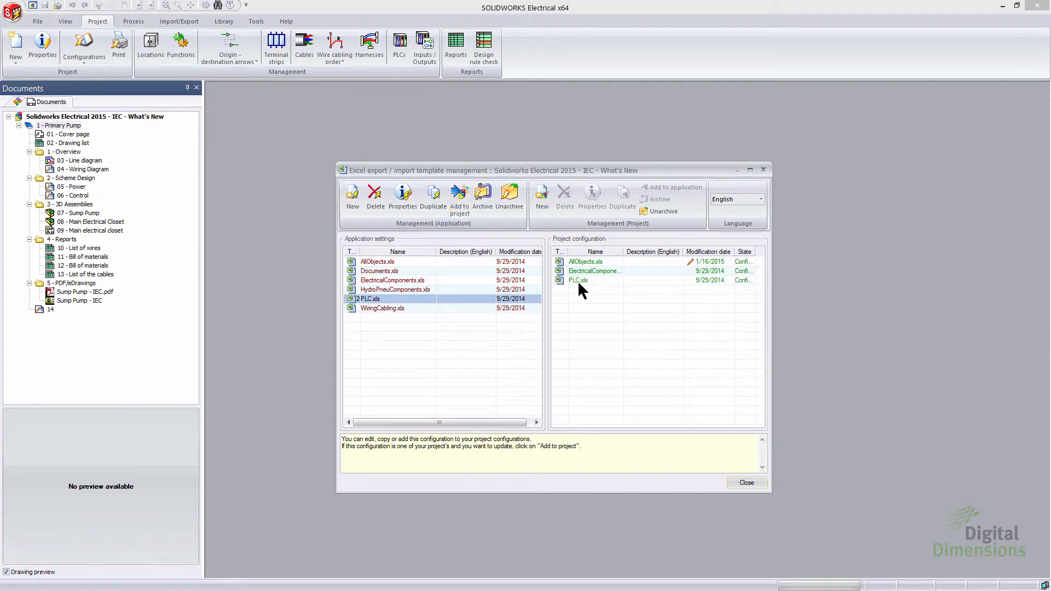
Step: Edit the project's PLC.xls template, adjusting the Common elements export fields around User data 2, and finish the wizard
left_click(580, 280)
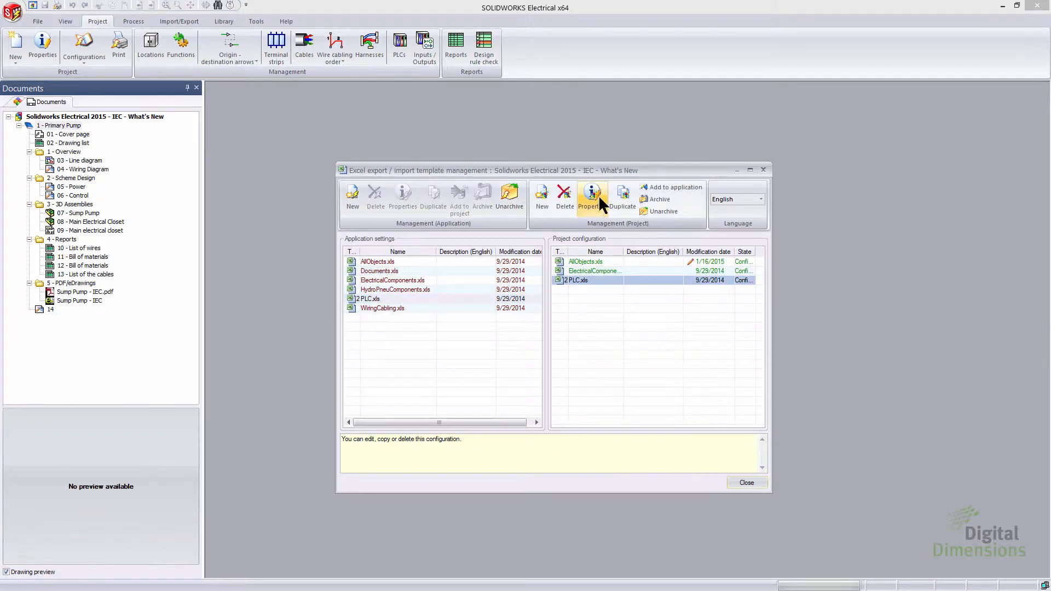
left_click(598, 201)
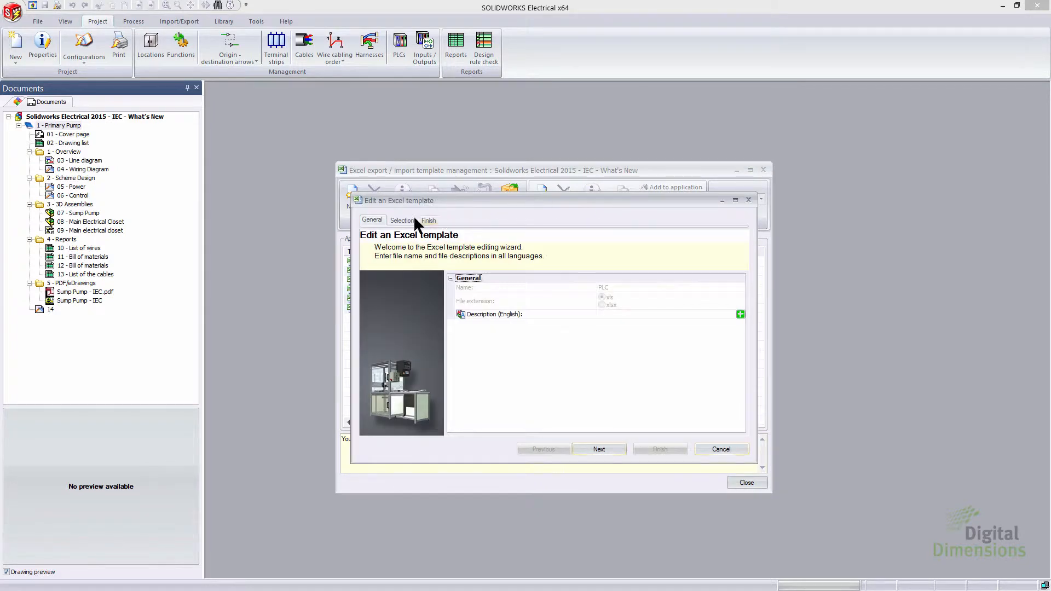
left_click(402, 219)
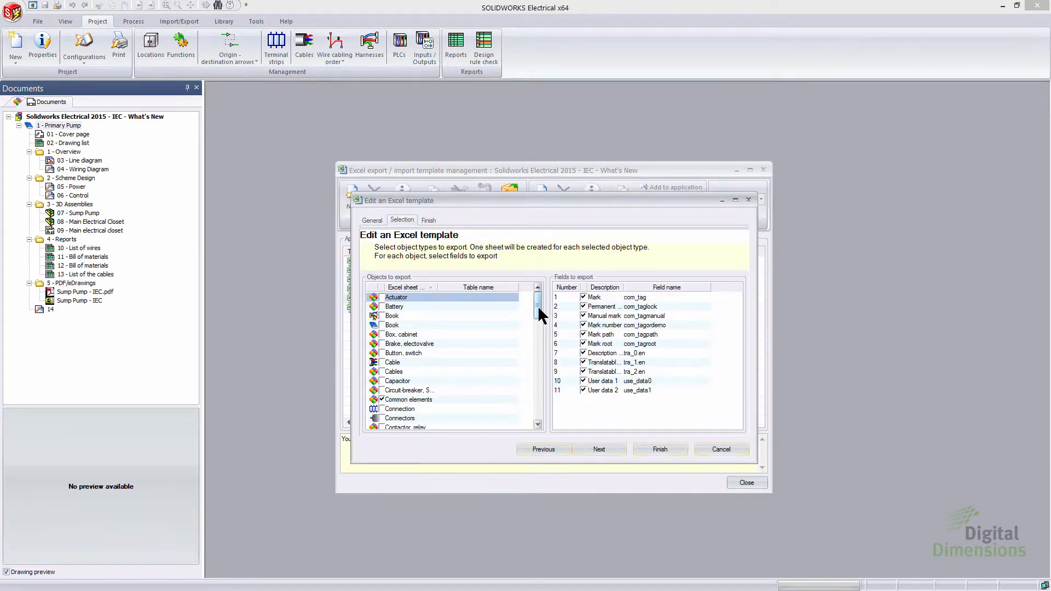
left_click_drag(539, 316, 539, 327)
left_click(416, 343)
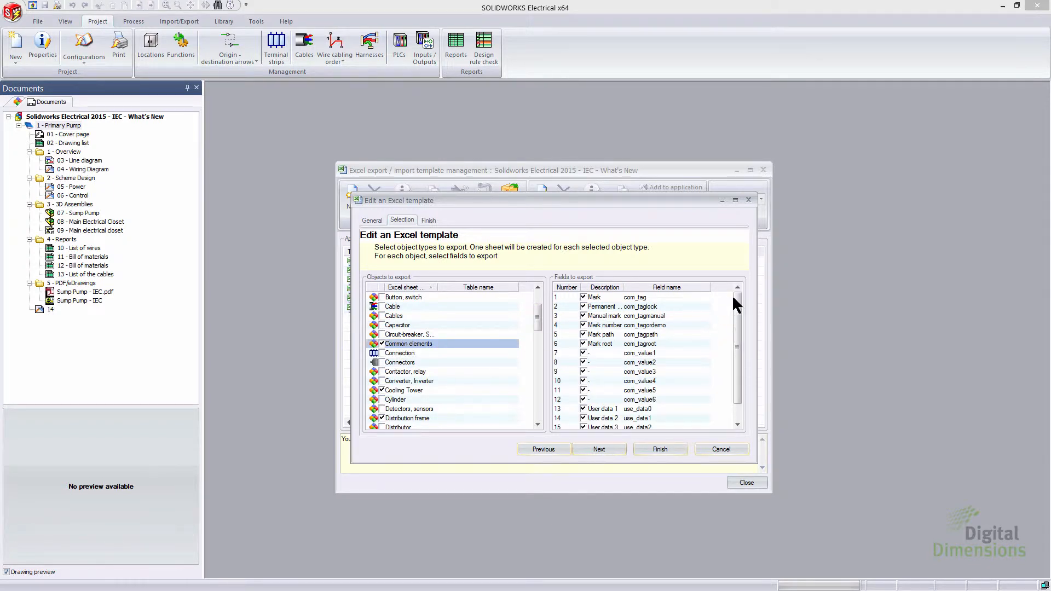
scroll(735, 305, "down", 1)
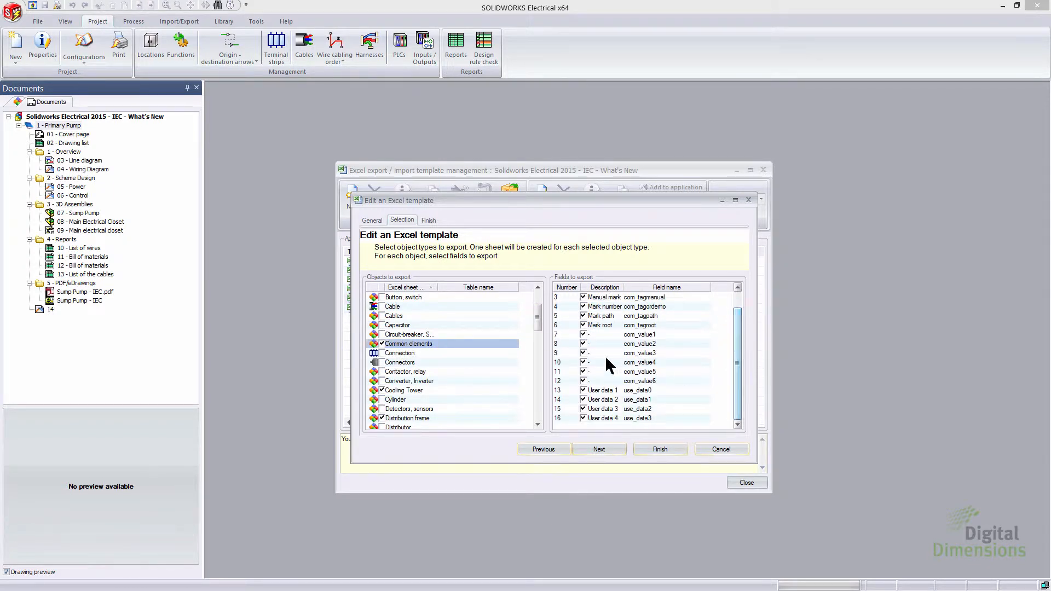
left_click(583, 400)
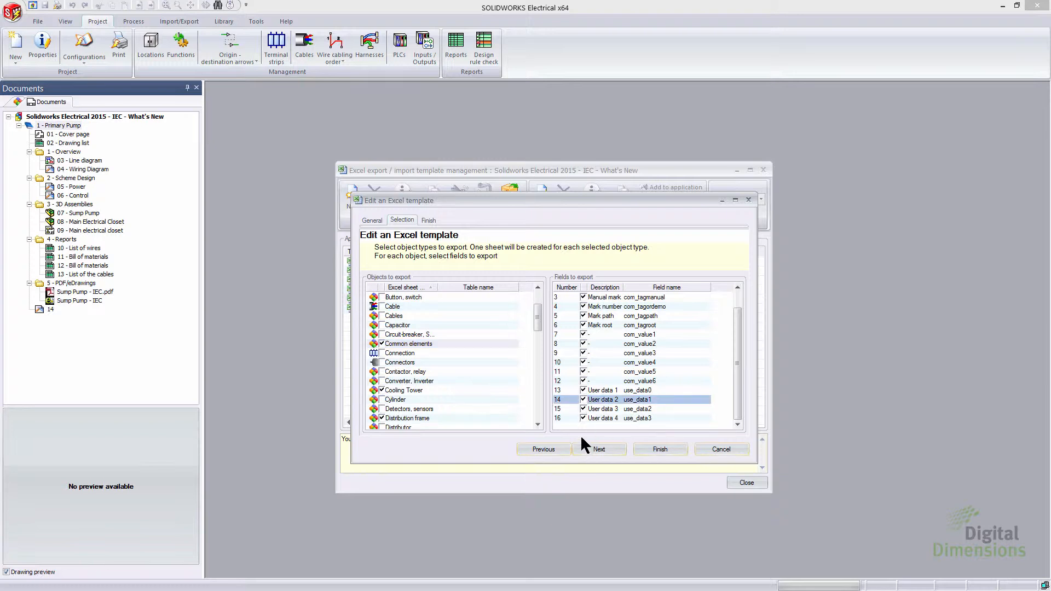
left_click(583, 400)
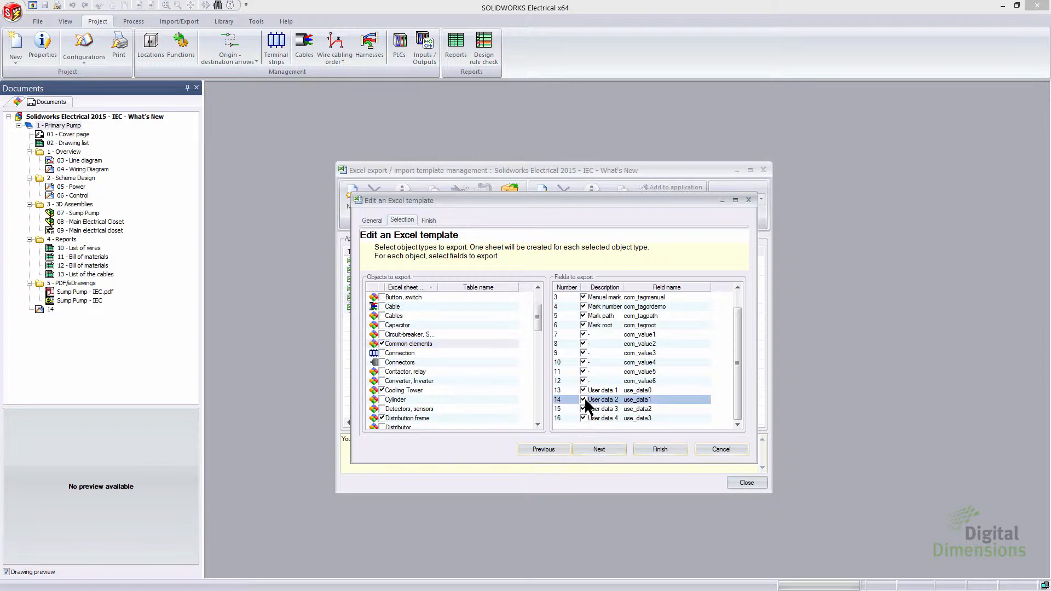
left_click(611, 453)
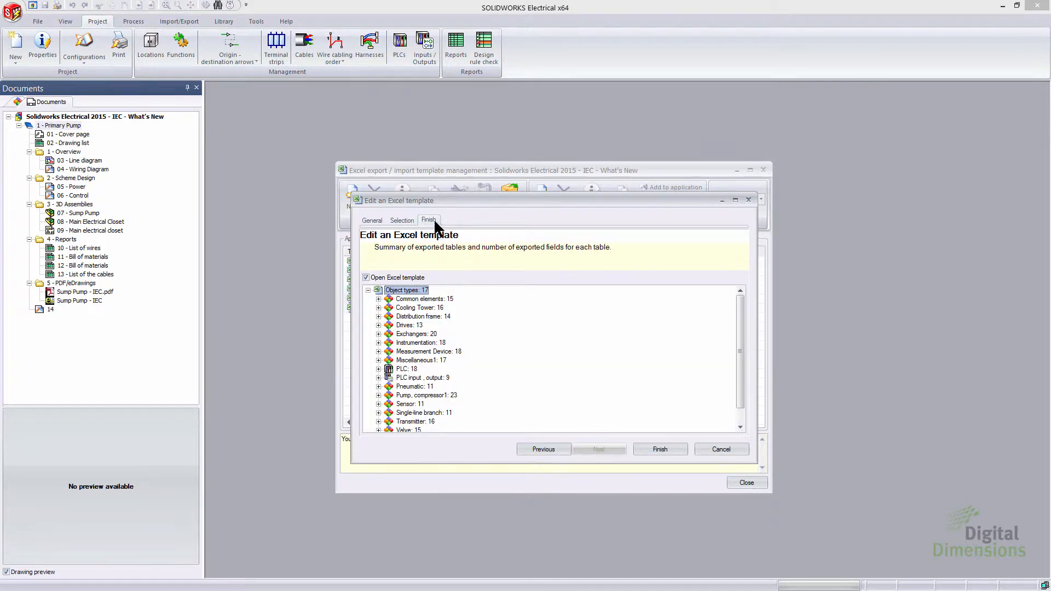
left_click(657, 452)
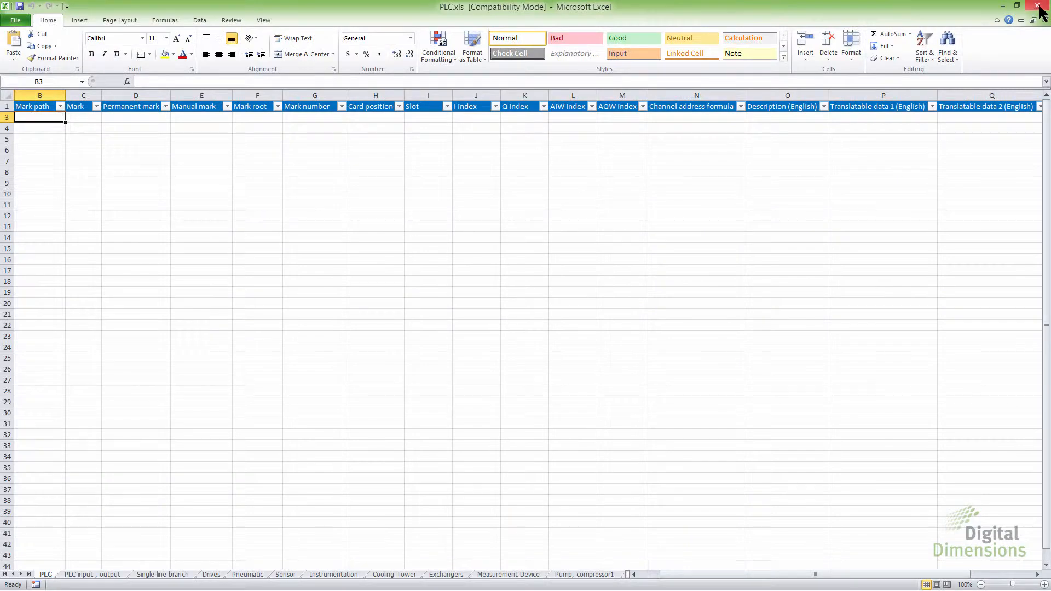
Step: Close the opened Excel template and close the Excel export/import template management
left_click(1039, 7)
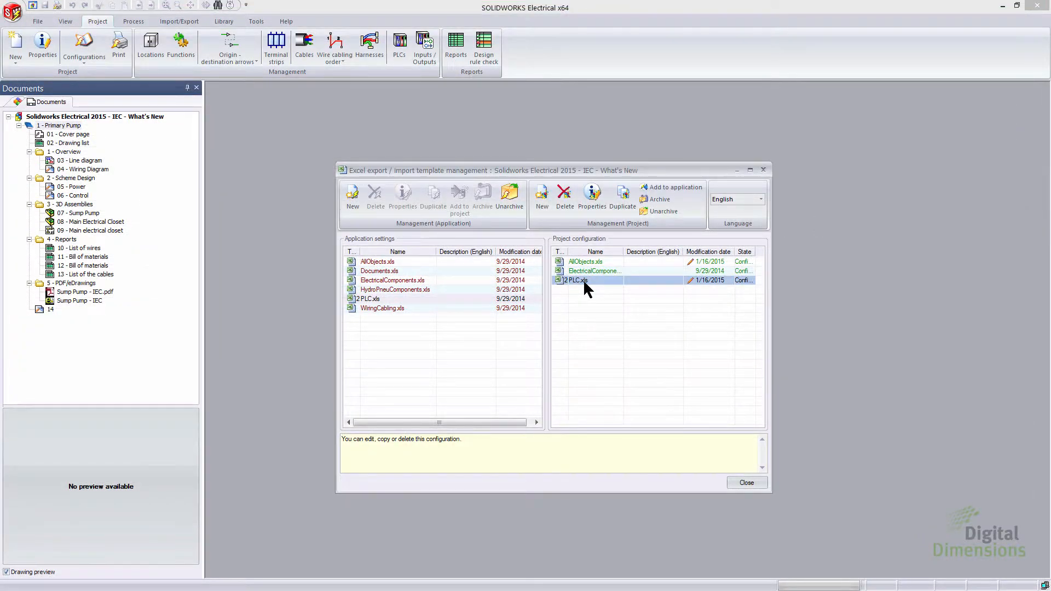
left_click(682, 183)
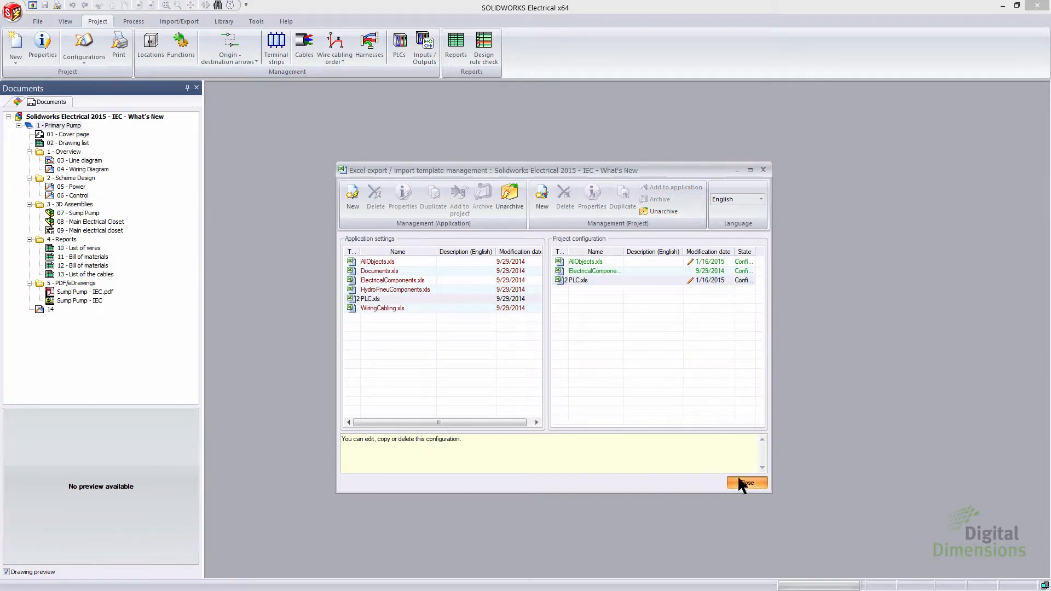
left_click(742, 484)
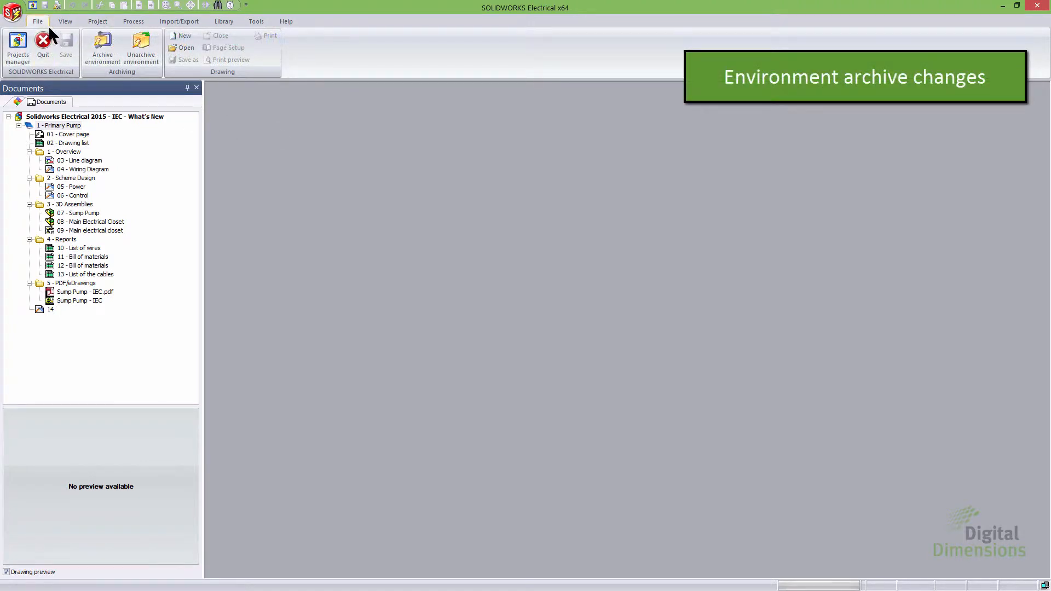
Step: Start archiving the environment and review the data selection options and the per-symbol action choices
left_click(100, 58)
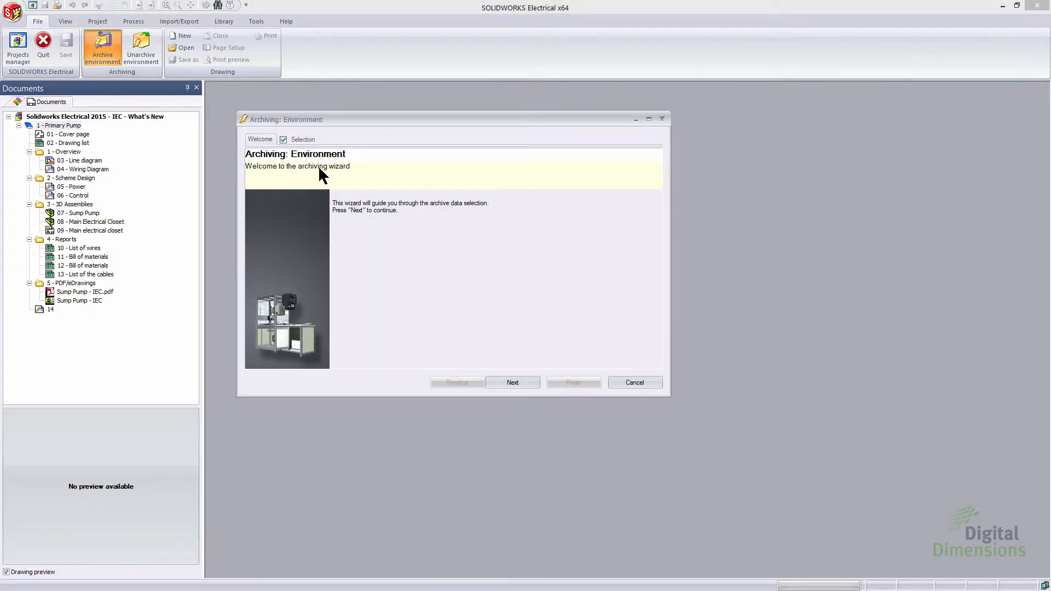
left_click(303, 141)
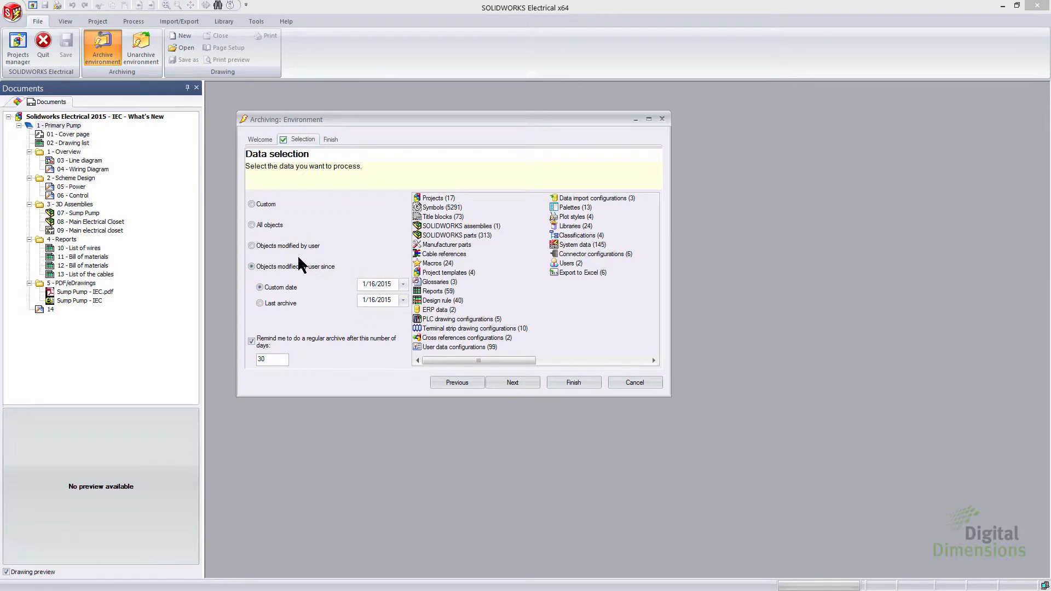
left_click(270, 226)
left_click(285, 246)
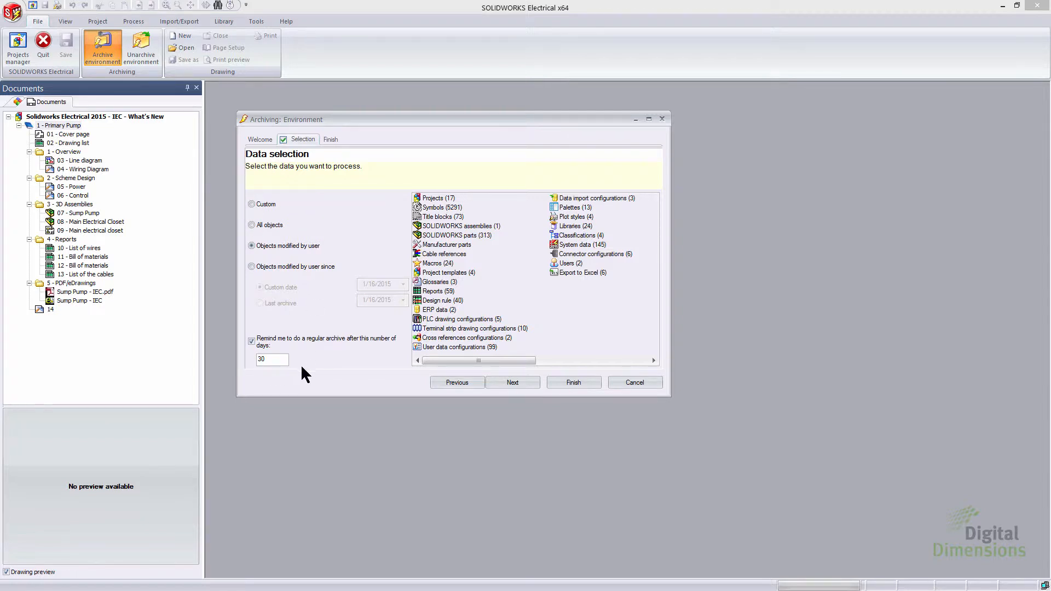
left_click(267, 202)
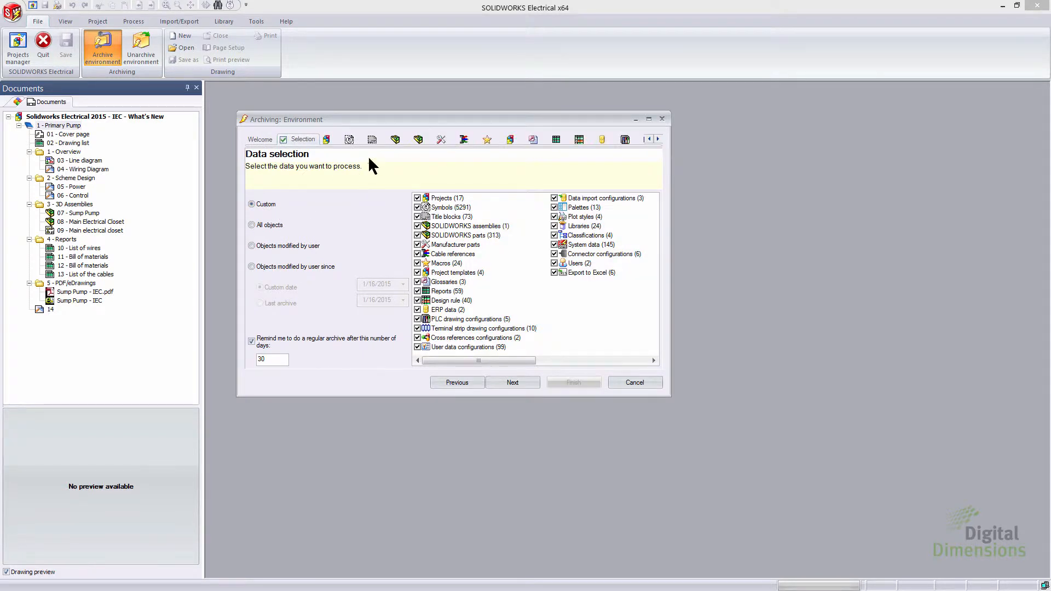
left_click(350, 139)
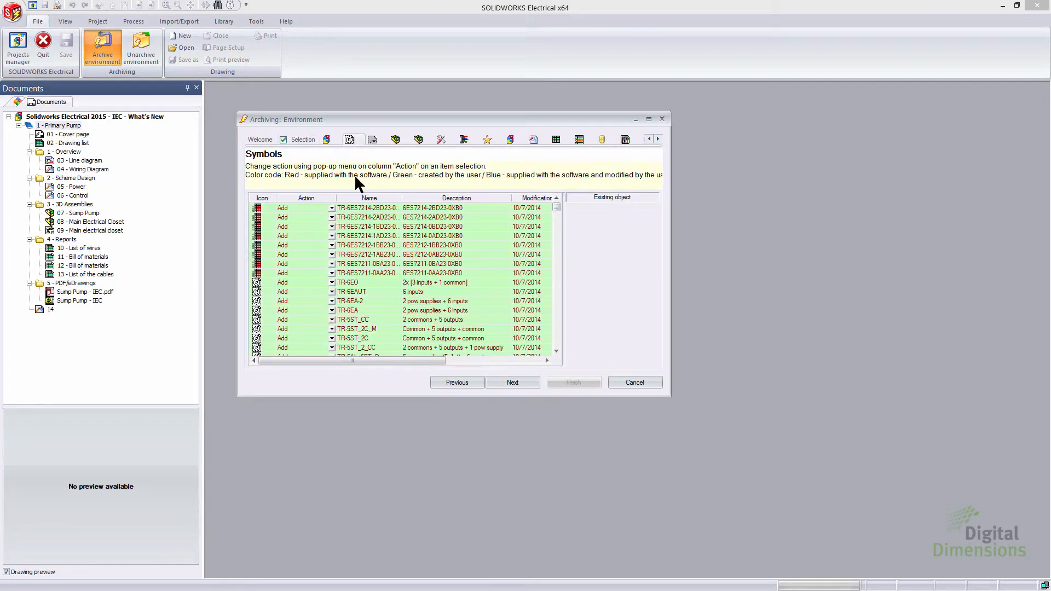
left_click(322, 283)
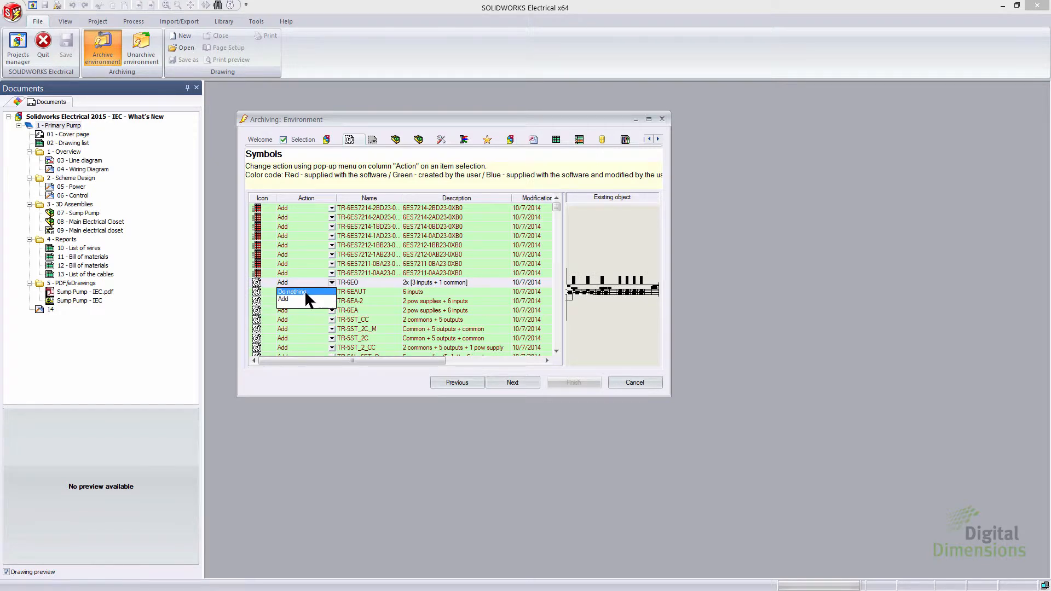
left_click(301, 139)
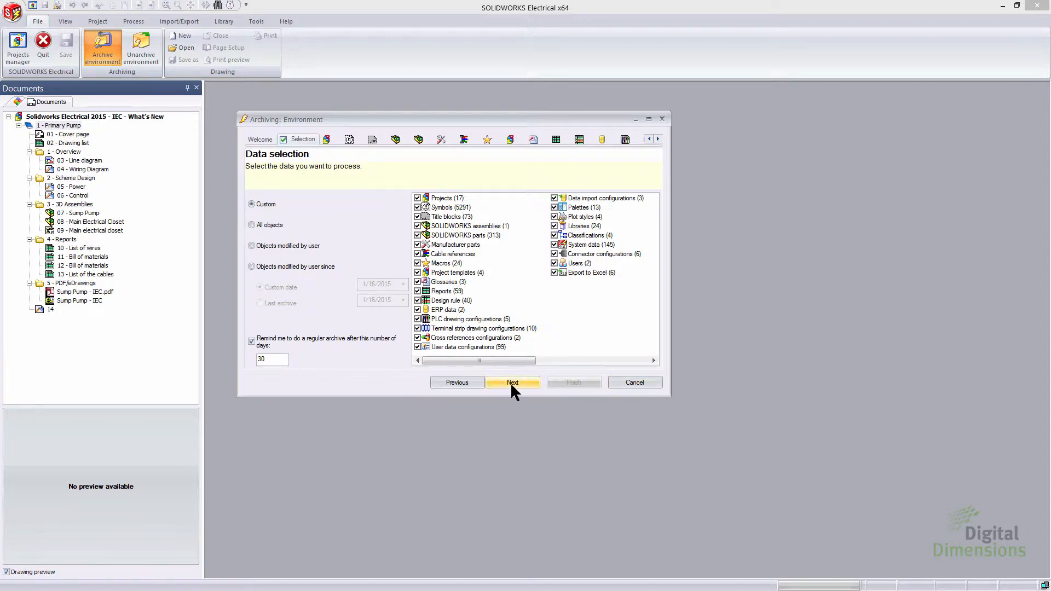
Step: Archive objects modified by the user since 1/16/2015 to Temp reports, replacing the existing Environment_2015_01_16.tewzip
left_click(276, 266)
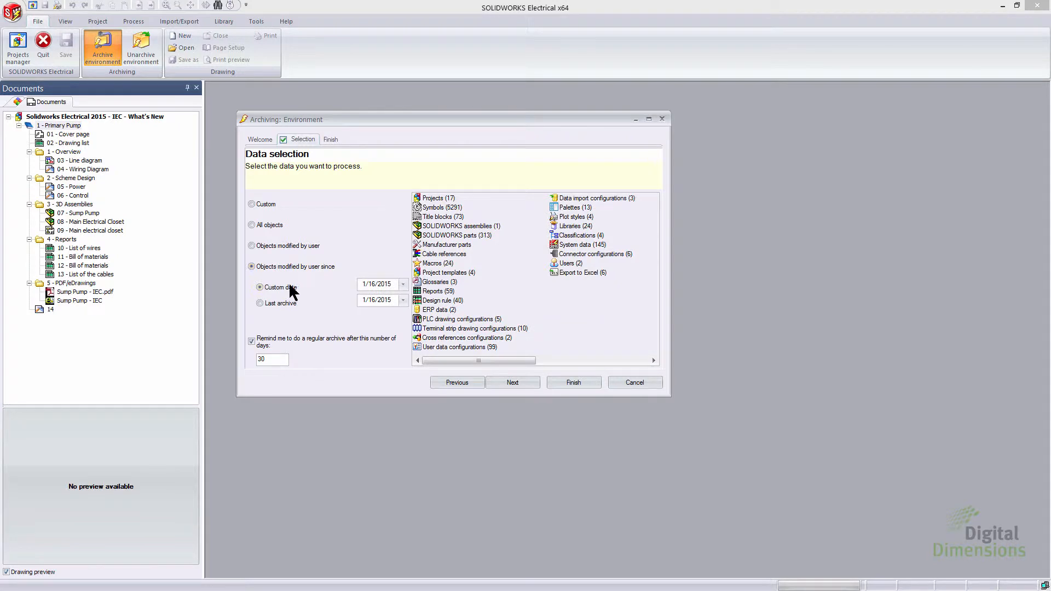
left_click(574, 382)
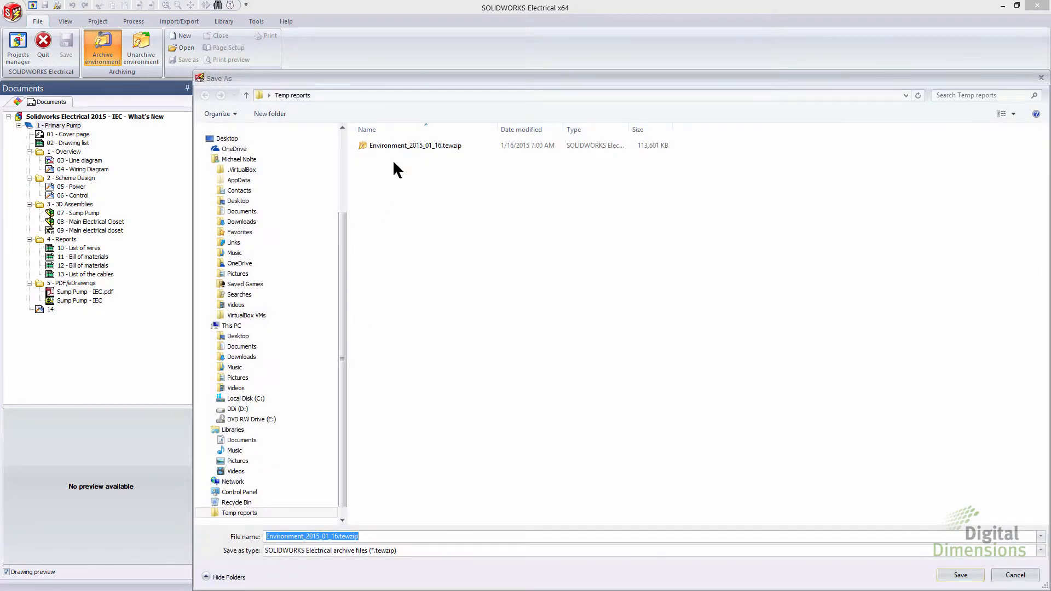
left_click(401, 149)
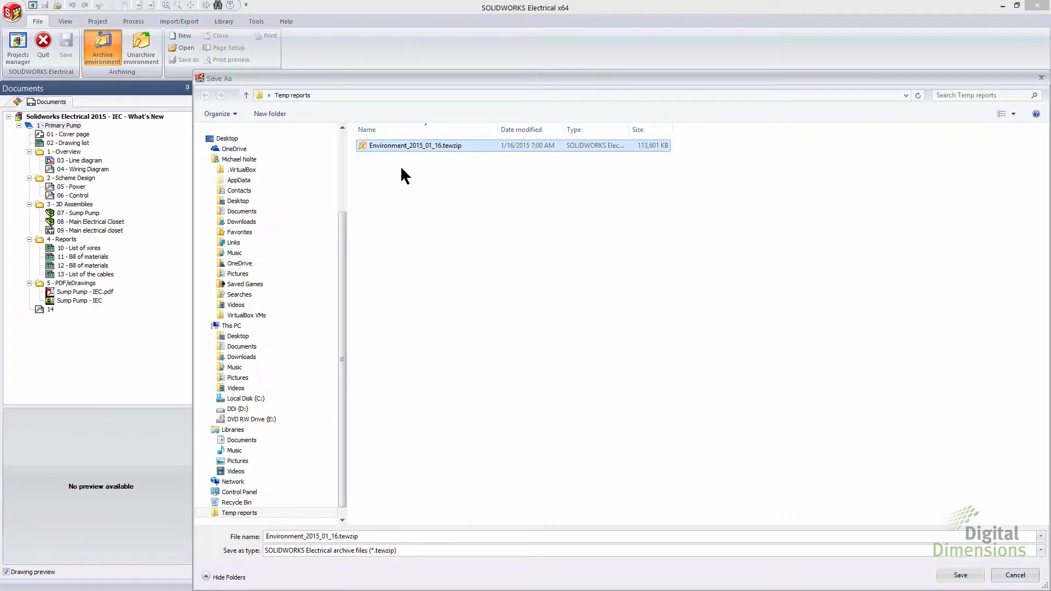
left_click(955, 574)
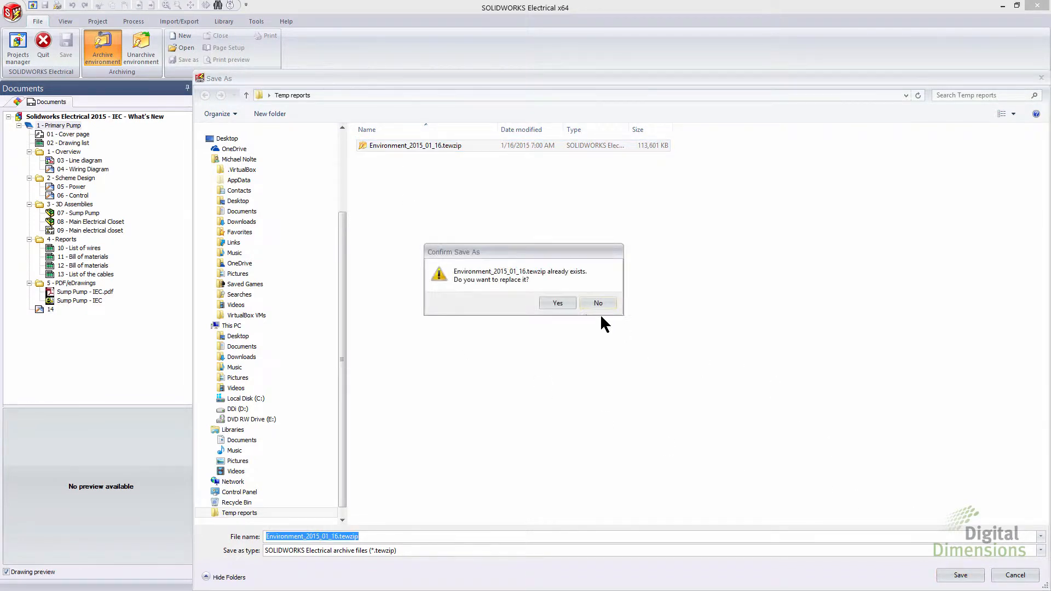
left_click(559, 303)
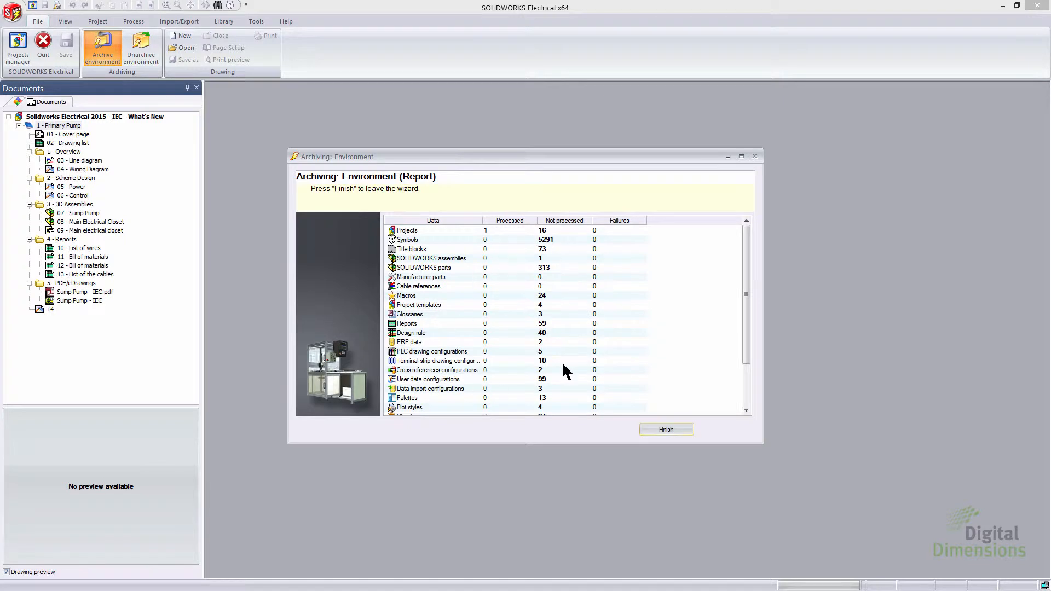
Step: Review the archiving report, finish the wizard, and decline opening the archive folder
left_click_drag(747, 257, 746, 369)
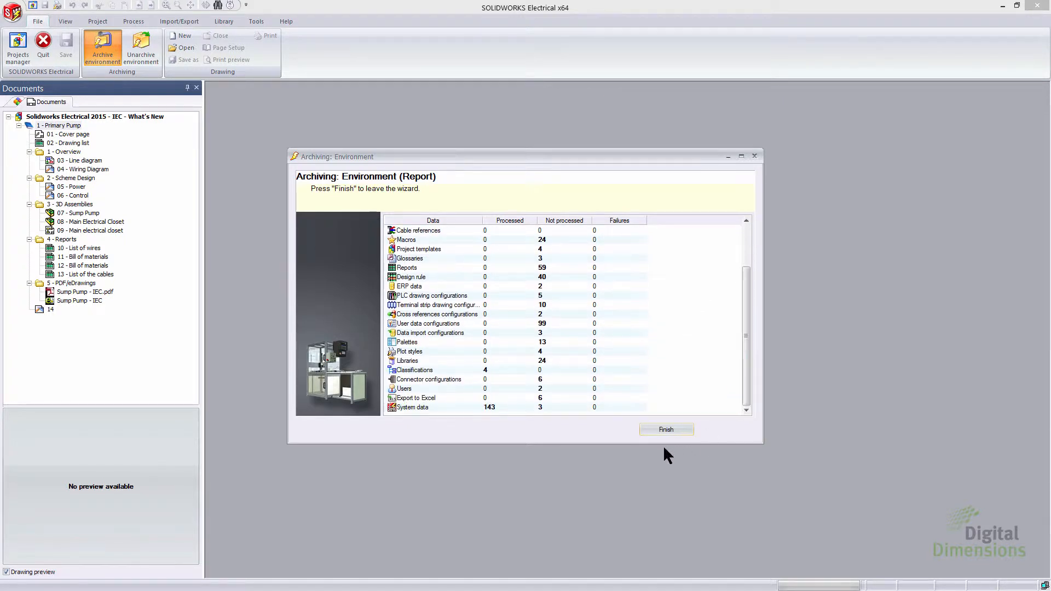
left_click(667, 429)
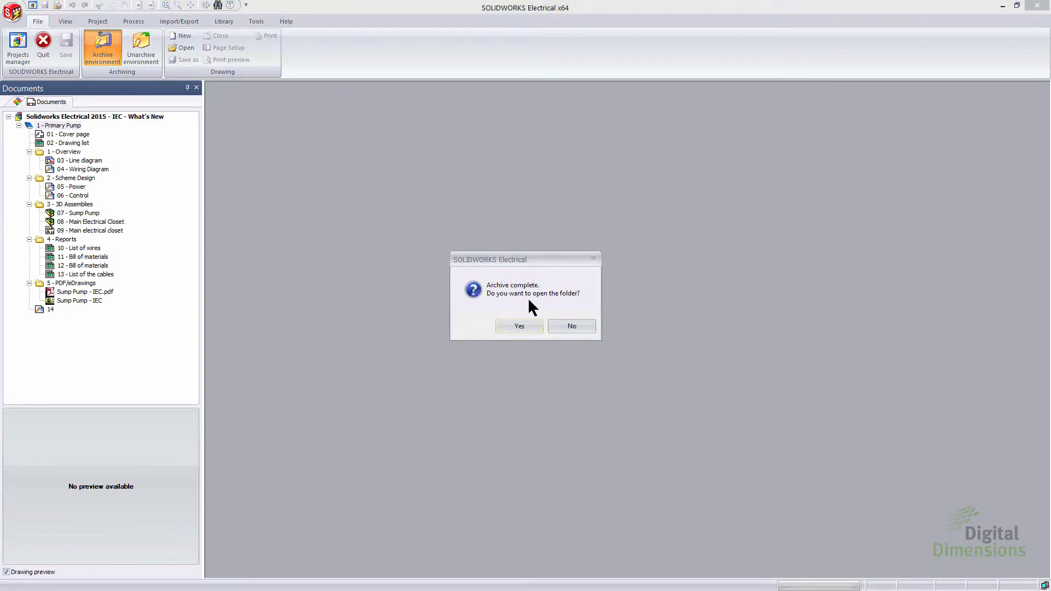
left_click(564, 326)
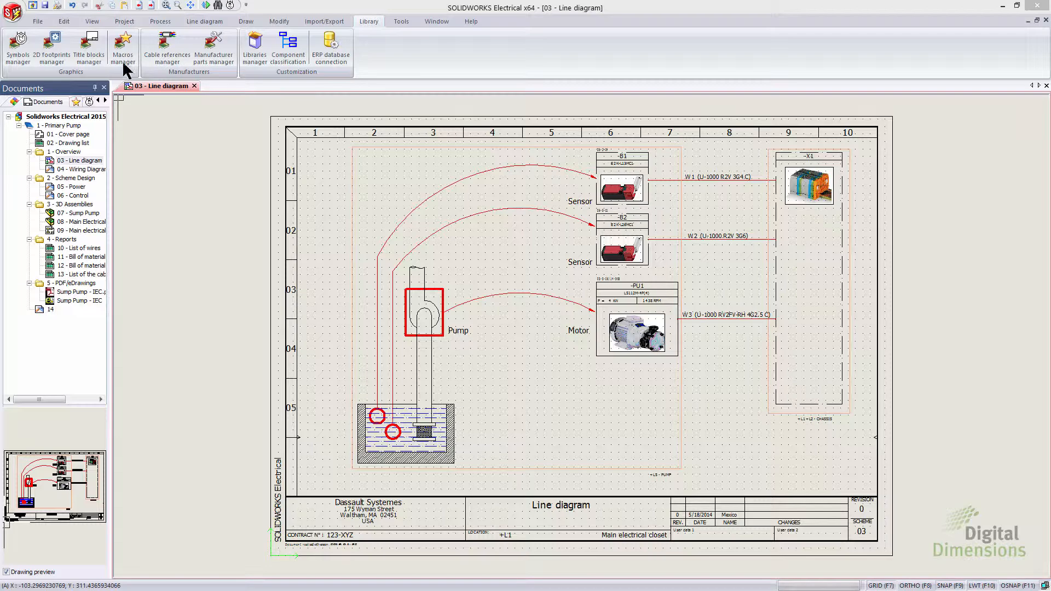
Step: Open the Symbols manager and review its classification and filter categories, including creation date, modification date, characteristics and options
left_click(21, 52)
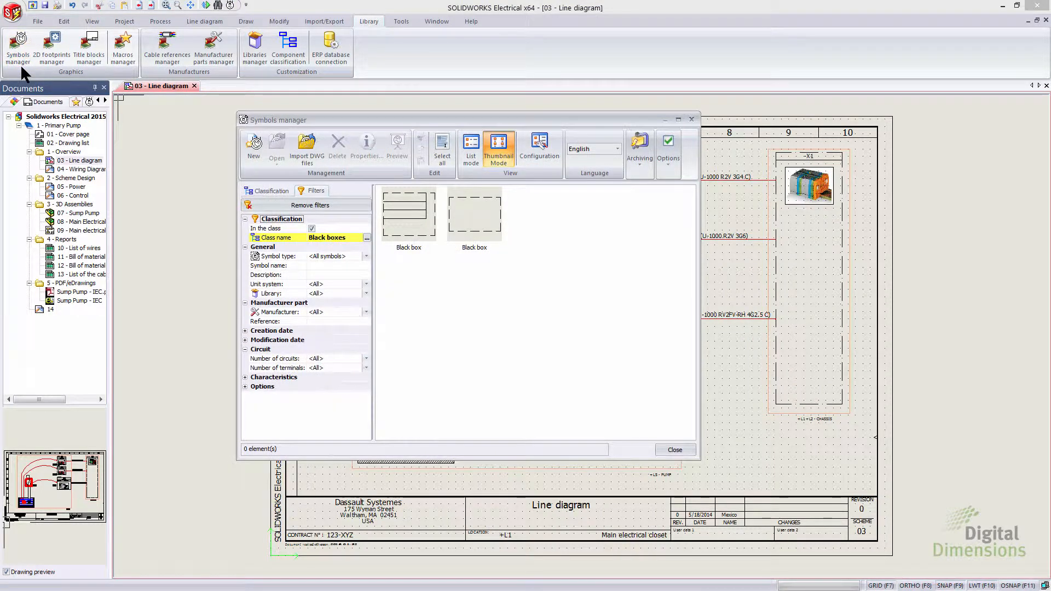
left_click(268, 193)
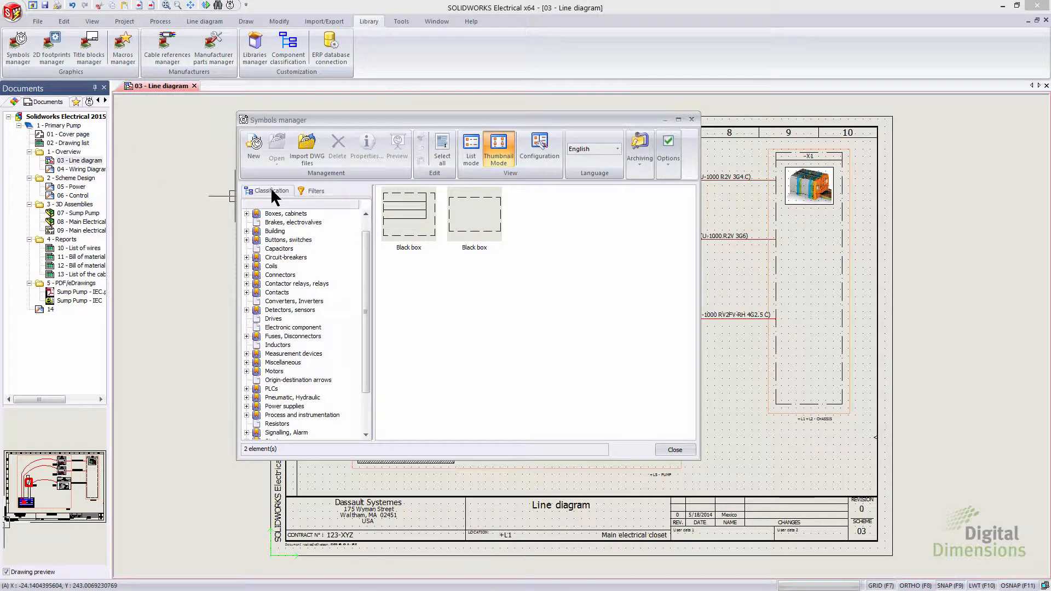
left_click(316, 192)
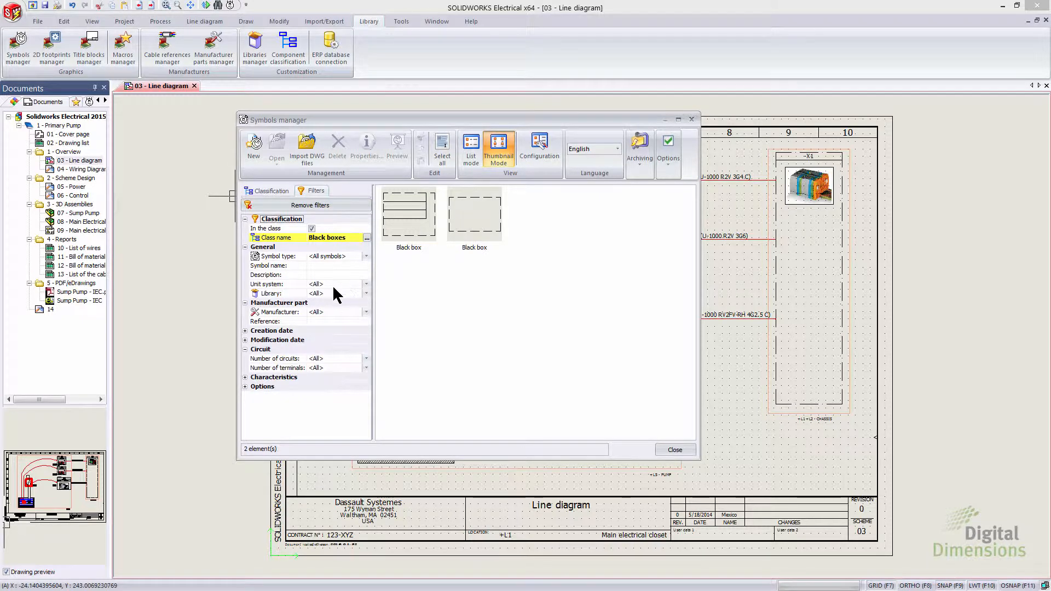
left_click(246, 330)
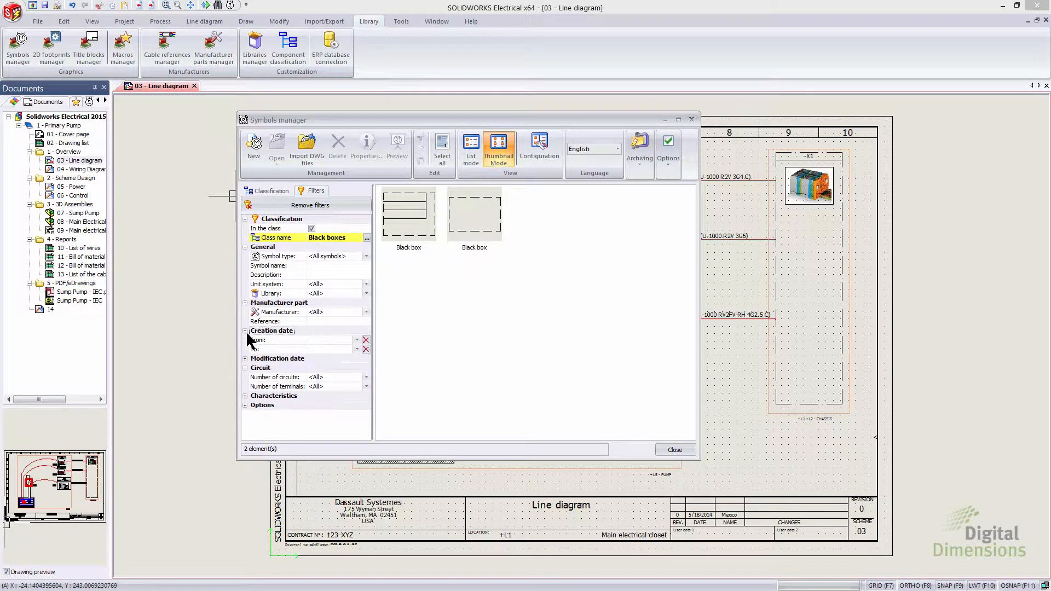
left_click(245, 359)
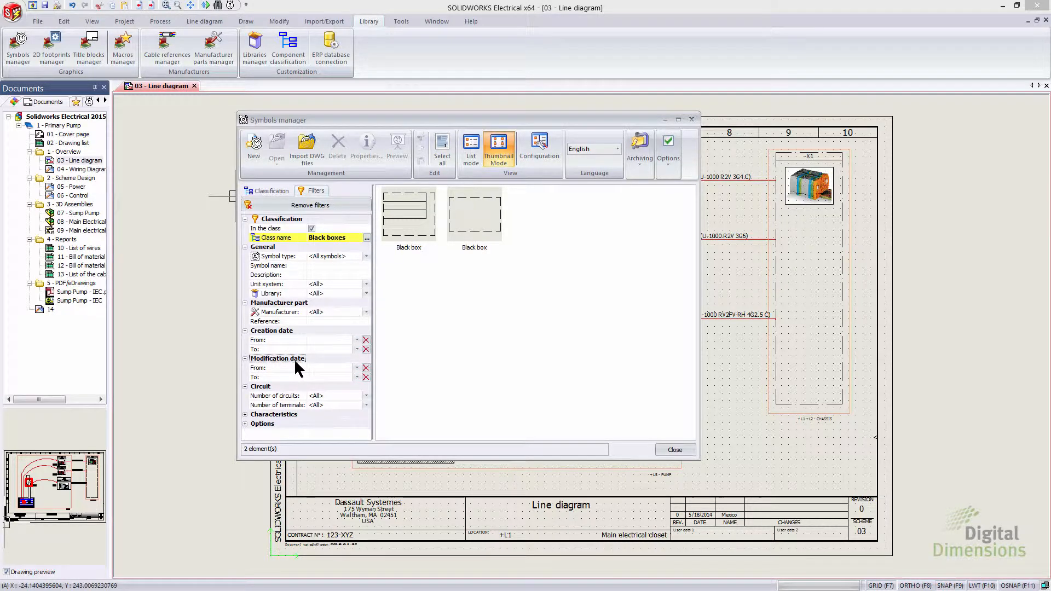
left_click(245, 415)
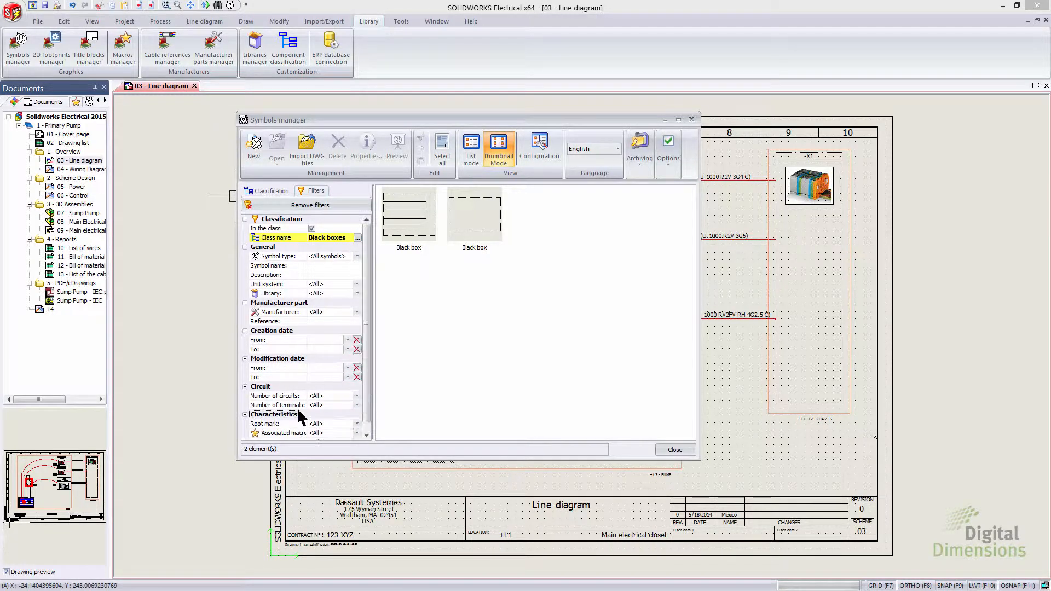
scroll(252, 422, "down", 1)
left_click(245, 433)
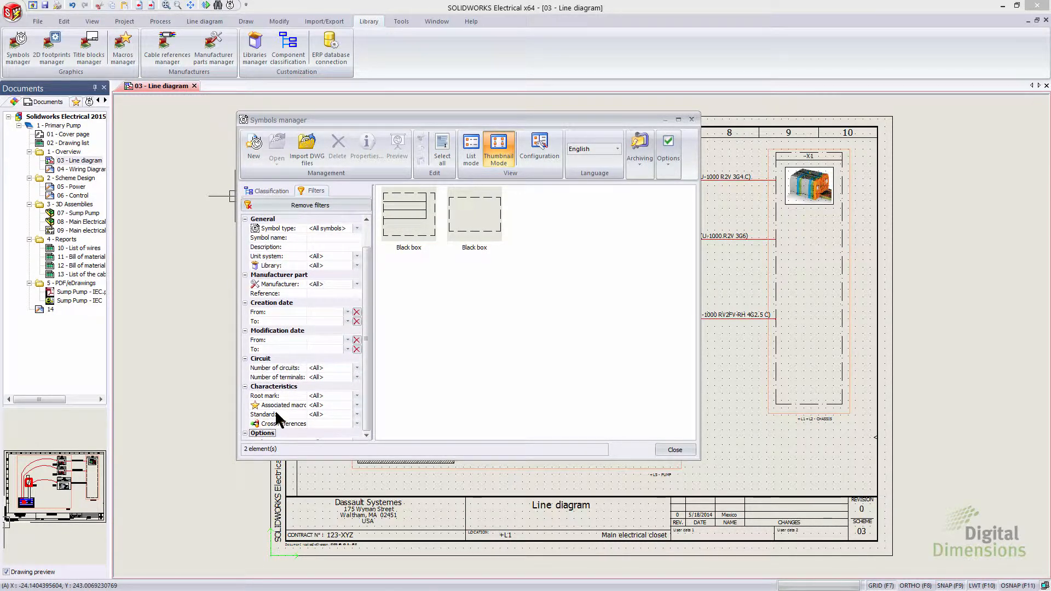
scroll(337, 353, "up", 2)
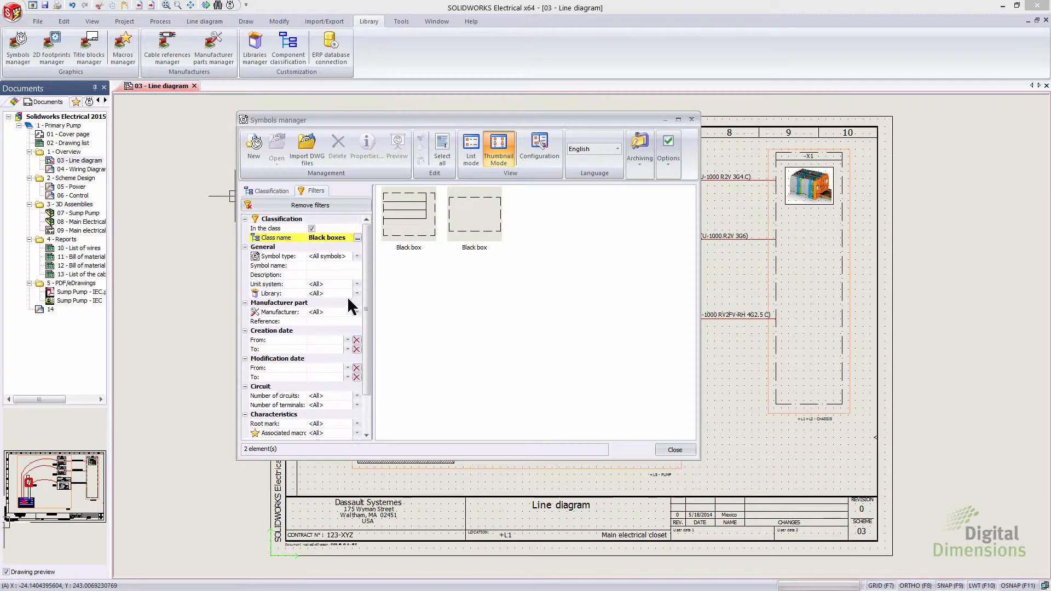
Step: Filter the symbols by the Circuit-breakers class with a wider filter panel, then close the Symbols manager
left_click(357, 238)
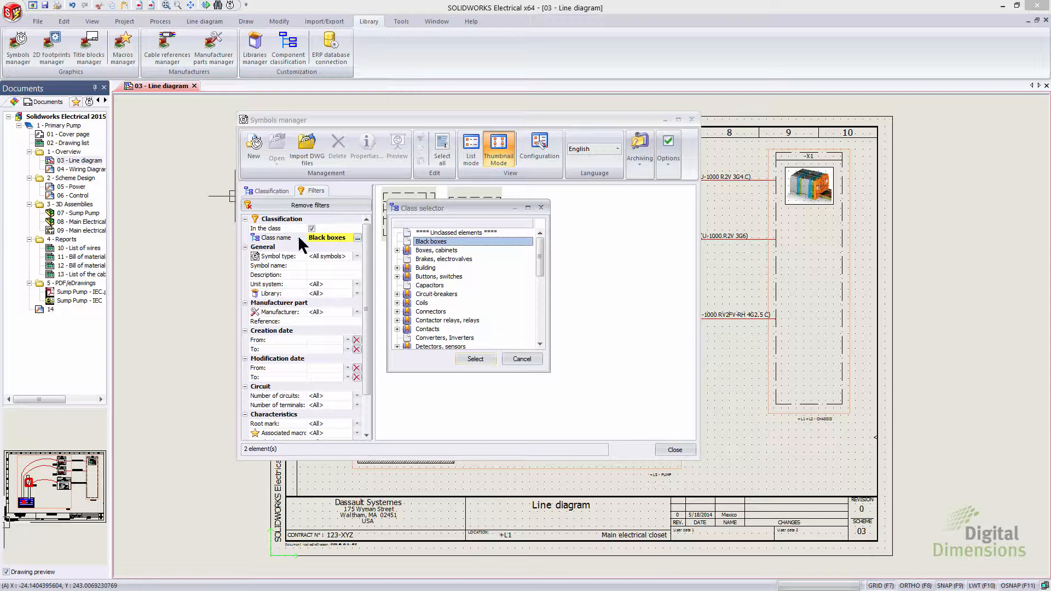
left_click(425, 294)
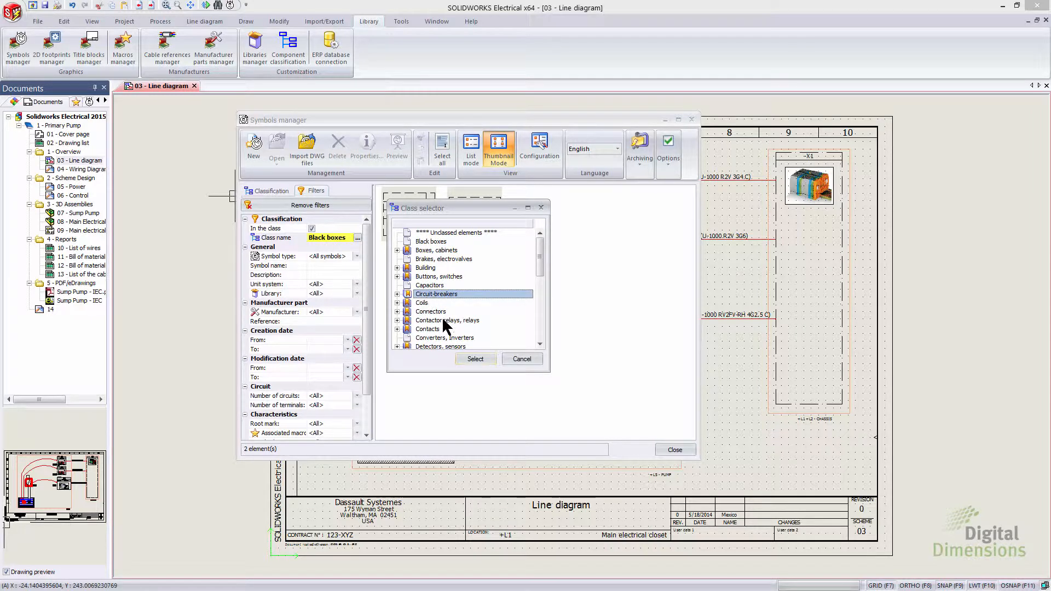
left_click(474, 359)
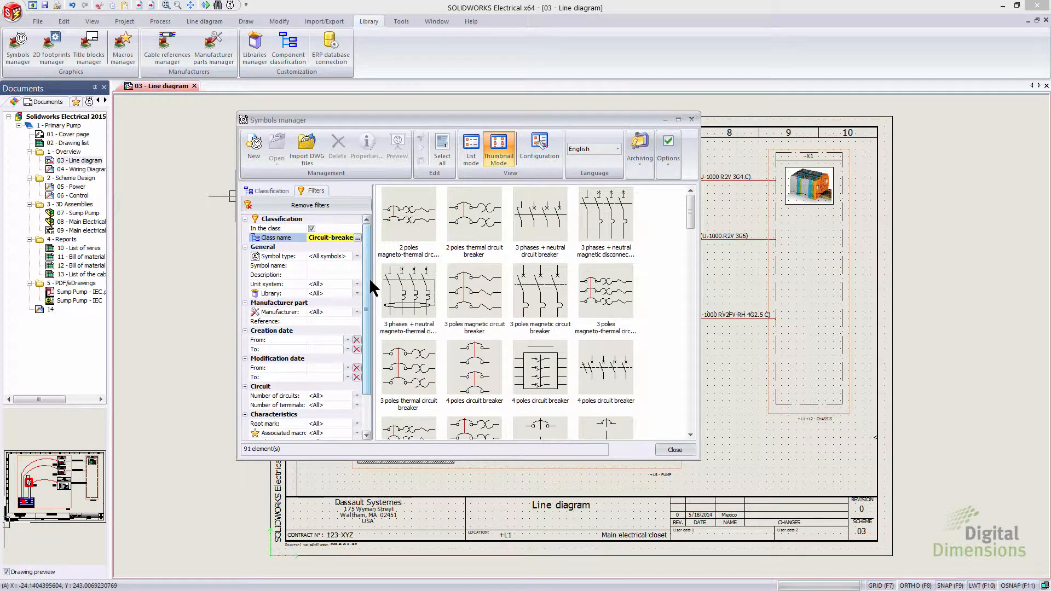
left_click_drag(372, 288, 404, 241)
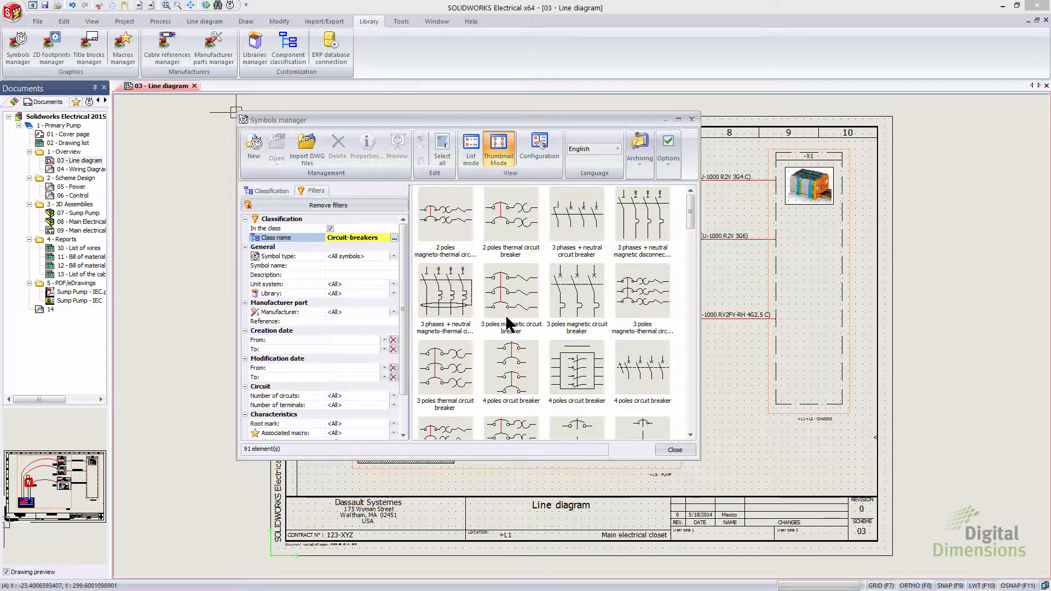
left_click(675, 450)
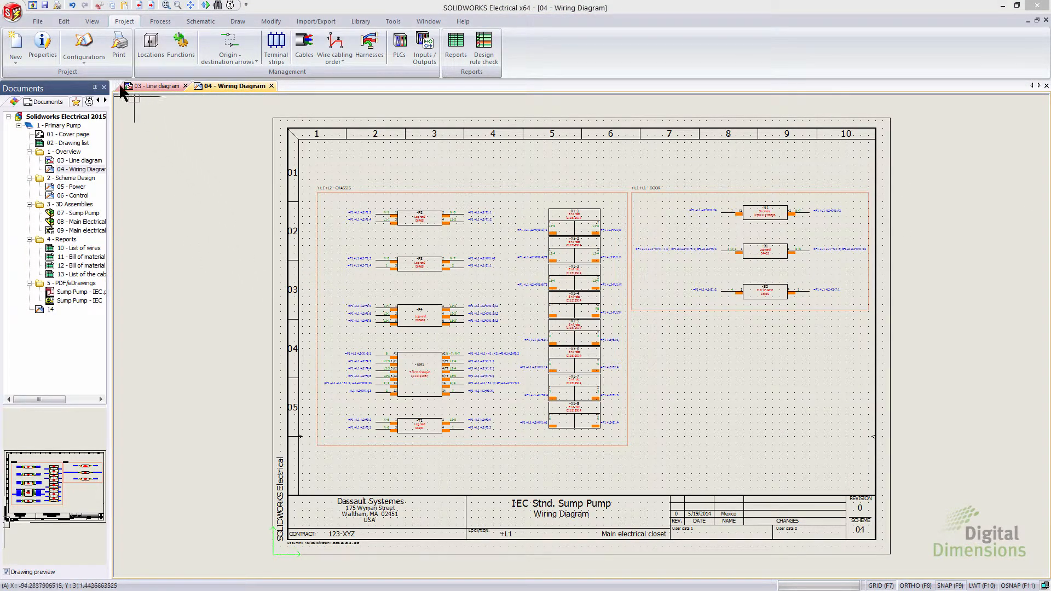
Step: Open the project configuration on its Mark settings
left_click(94, 64)
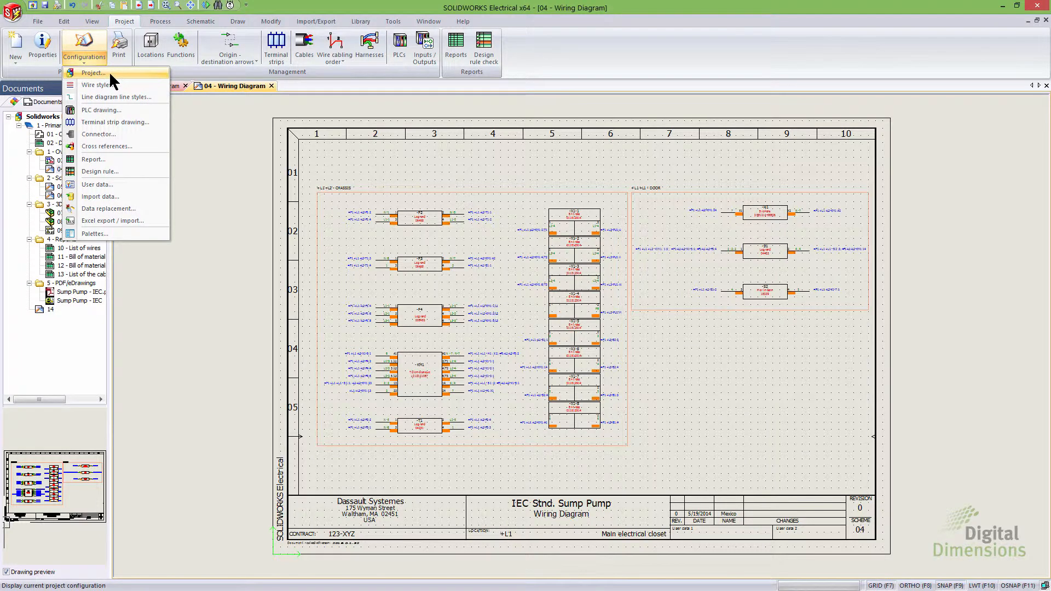
left_click(110, 73)
left_click(388, 134)
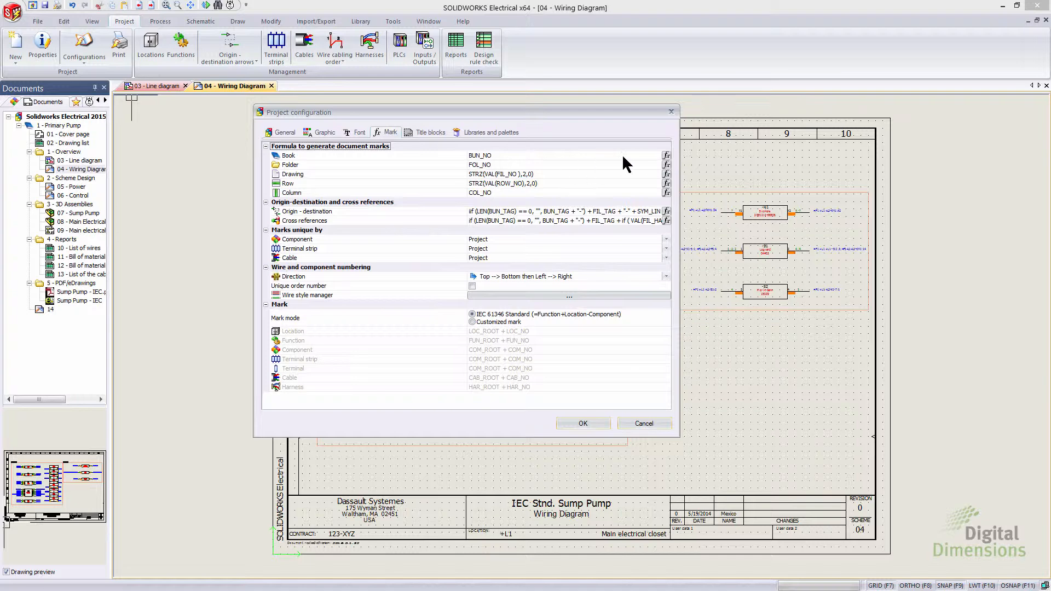
Step: Open the formula manager for the Book mark, browse its predefined, recent and variable formulas, and cancel
left_click(667, 156)
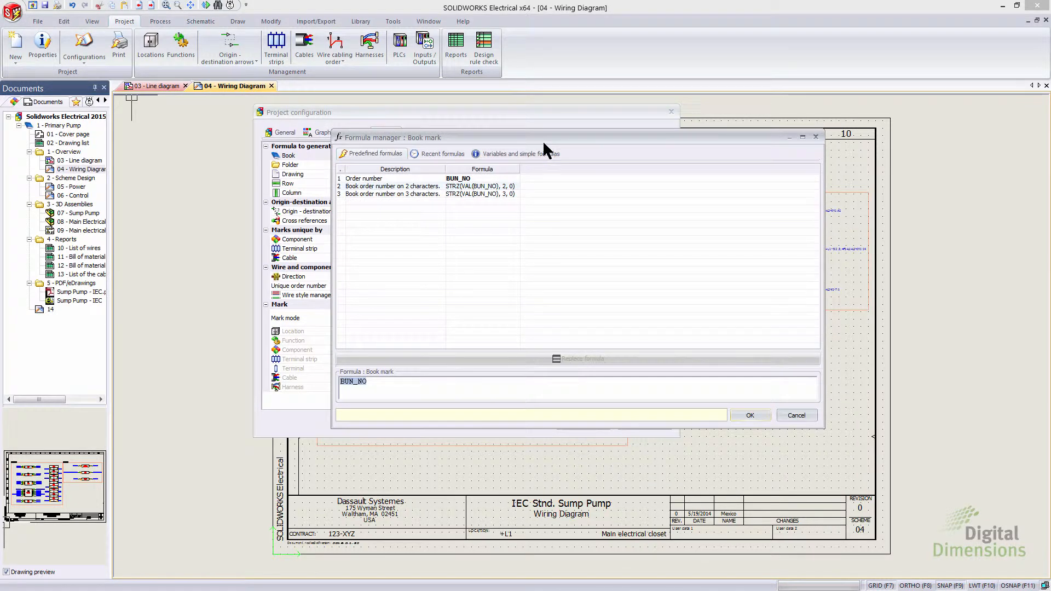
left_click_drag(544, 138, 520, 128)
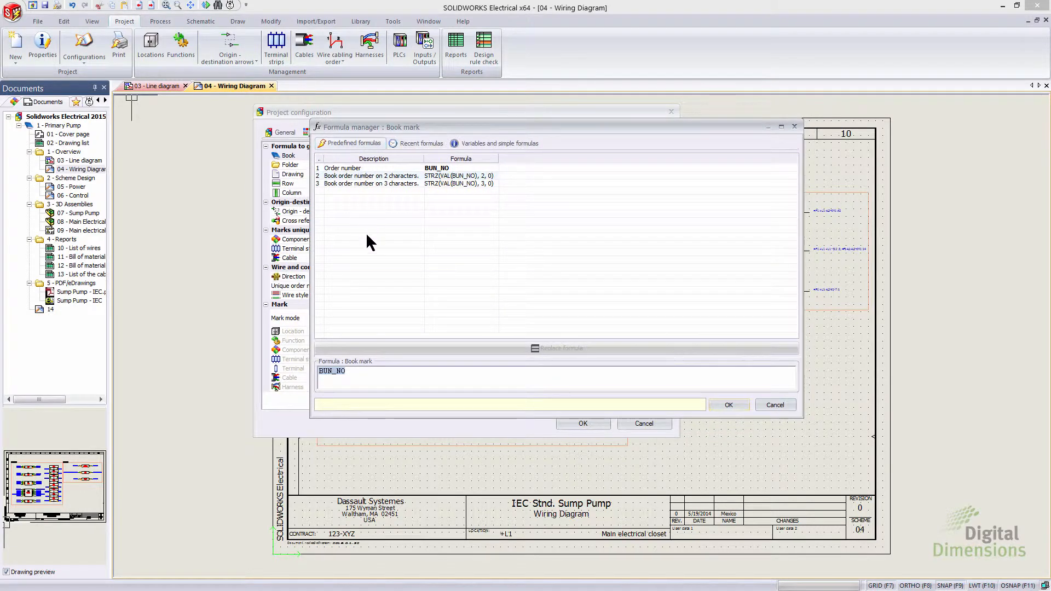
left_click(421, 144)
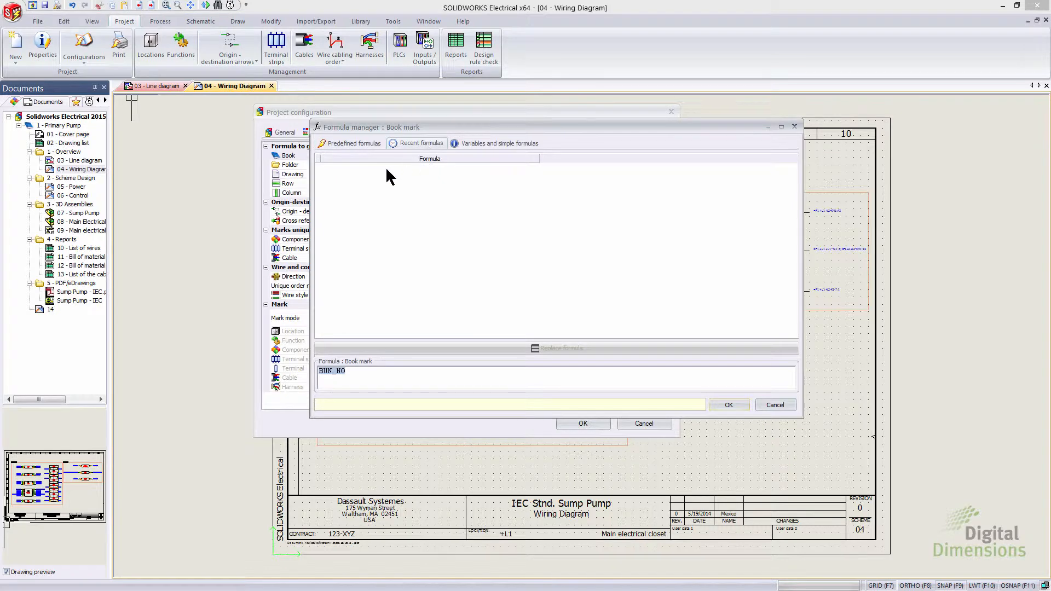
left_click(491, 144)
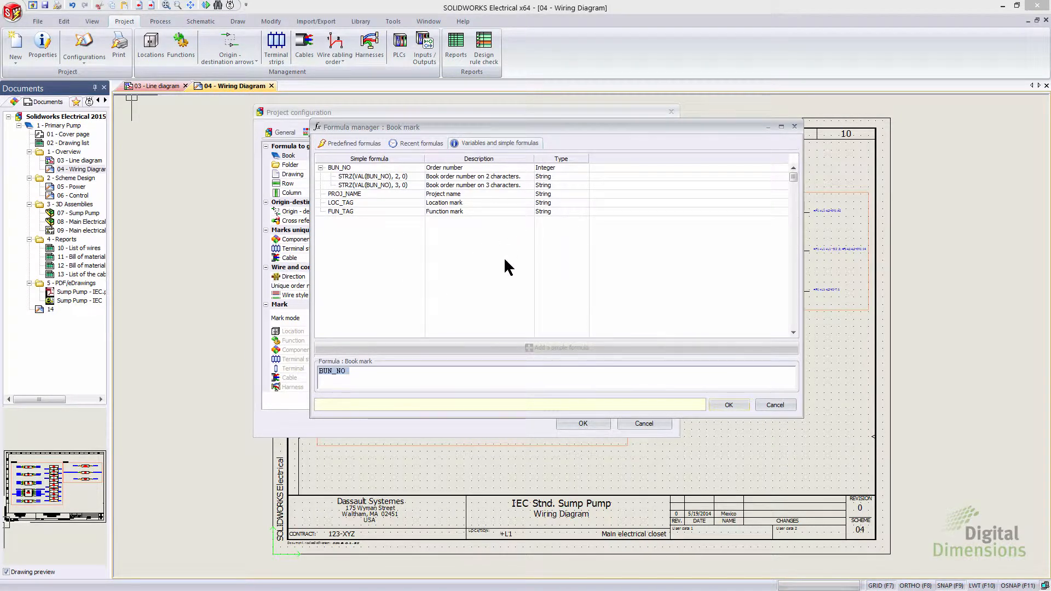
left_click(370, 203)
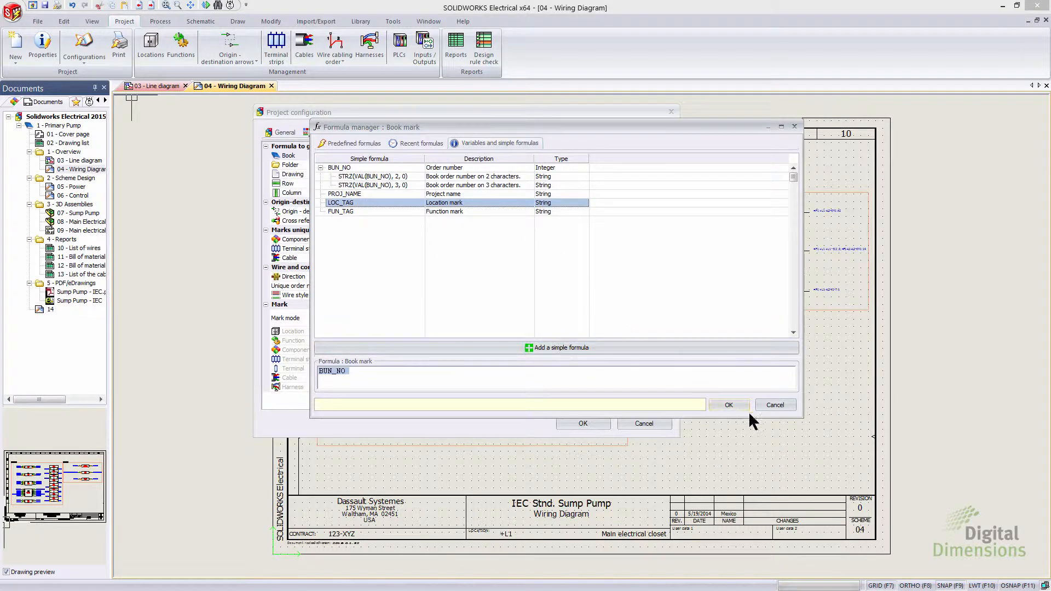
left_click(777, 406)
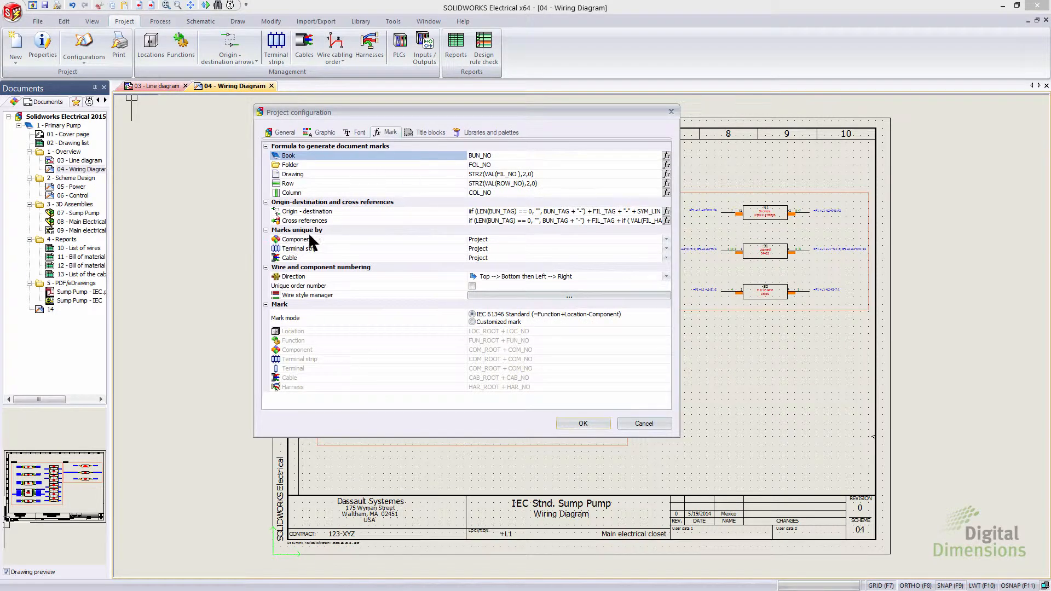
Step: Check the component uniqueness options and switch the mark mode to Customized mark
left_click(666, 239)
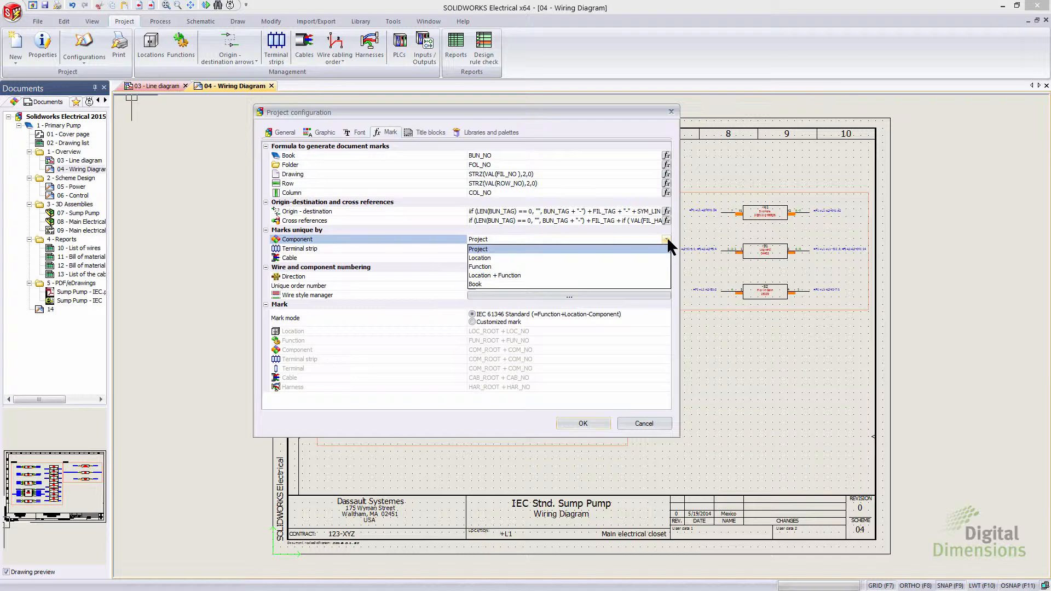
left_click(666, 240)
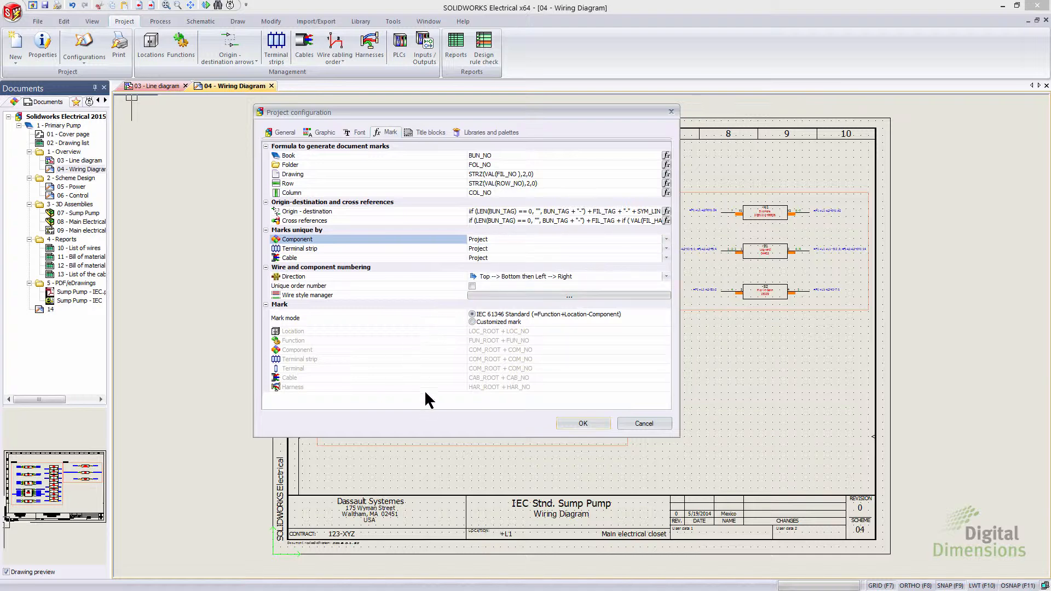
left_click(472, 323)
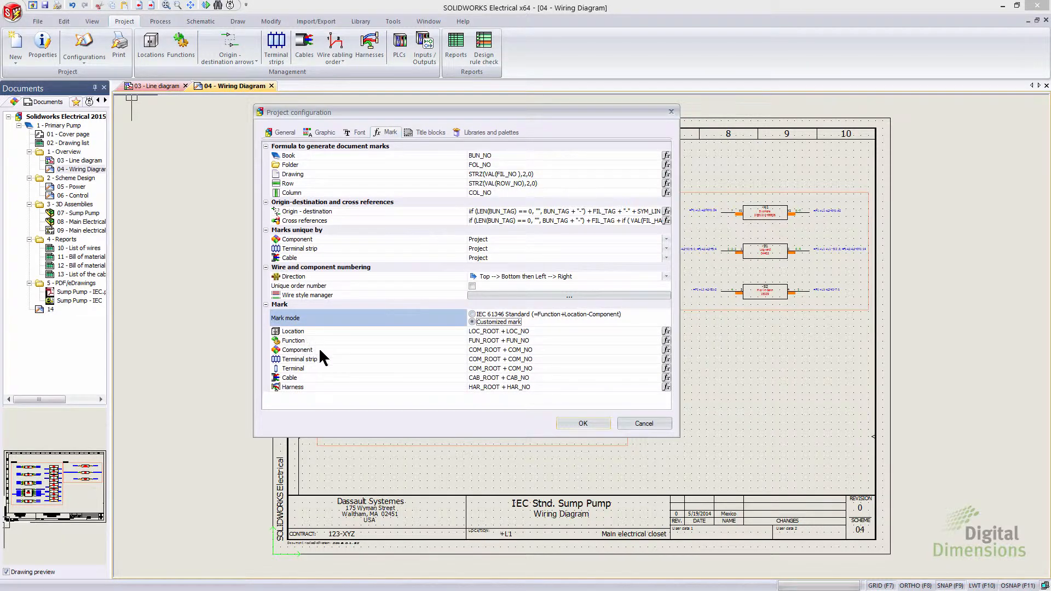
Step: Review the Component mark's predefined, recent and variable formulas, keep COM_ROOT + COM_NO, and confirm the project configuration
left_click(667, 350)
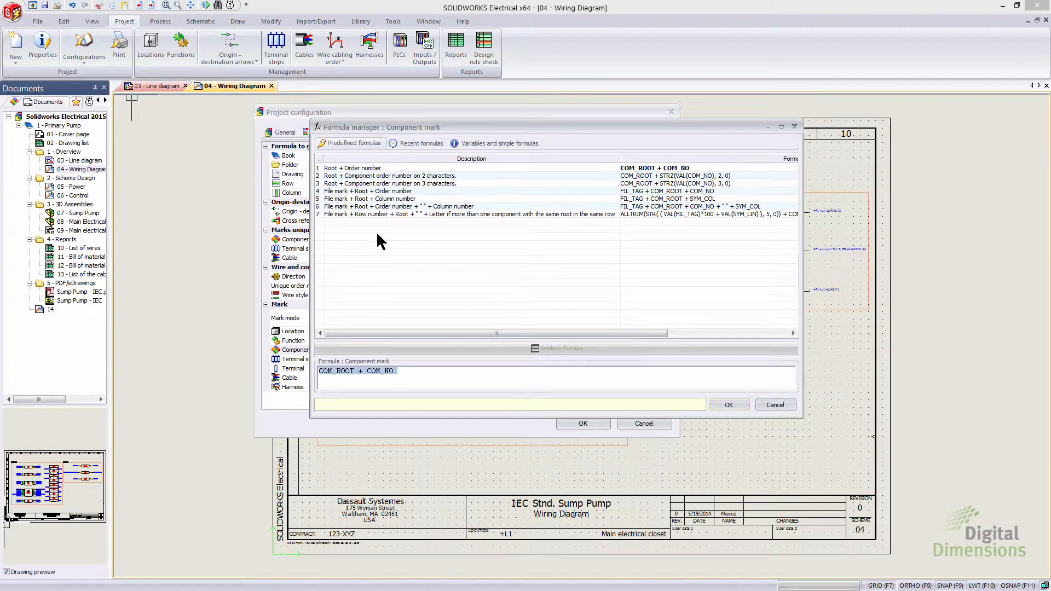
left_click(421, 143)
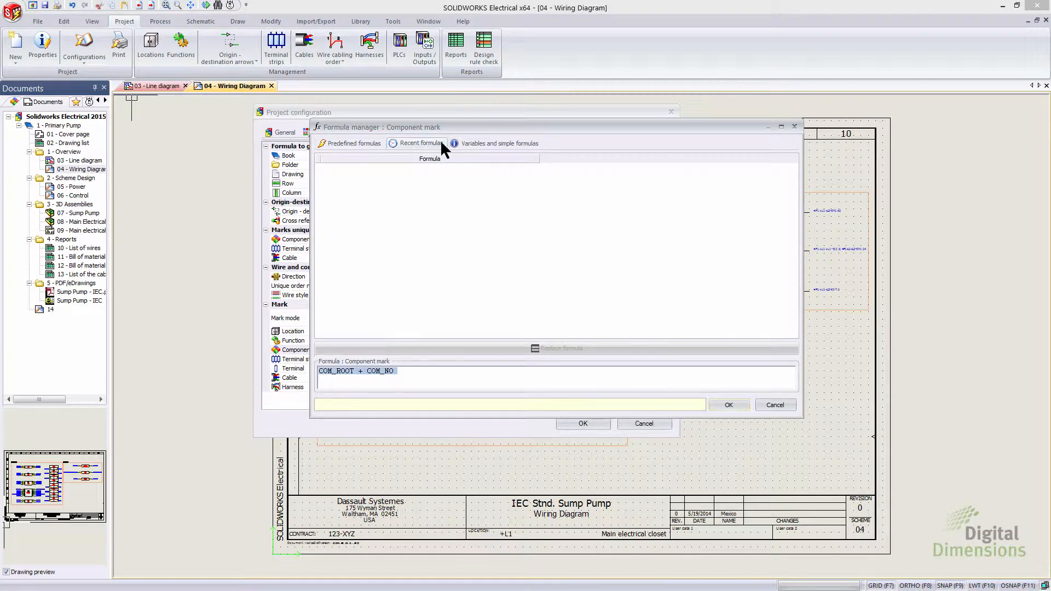
left_click(475, 143)
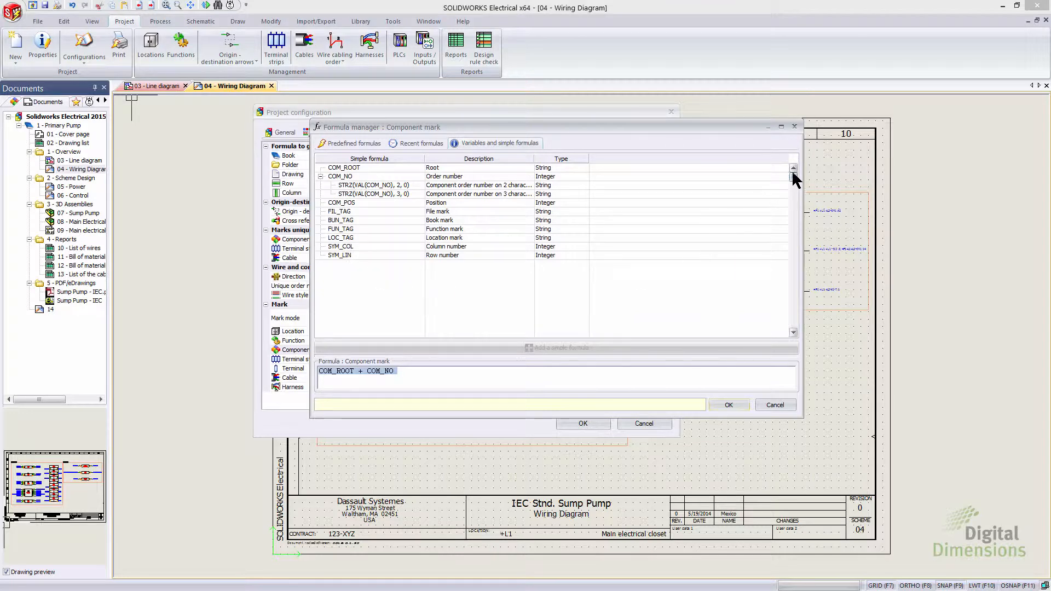
left_click_drag(792, 190, 792, 248)
left_click(360, 144)
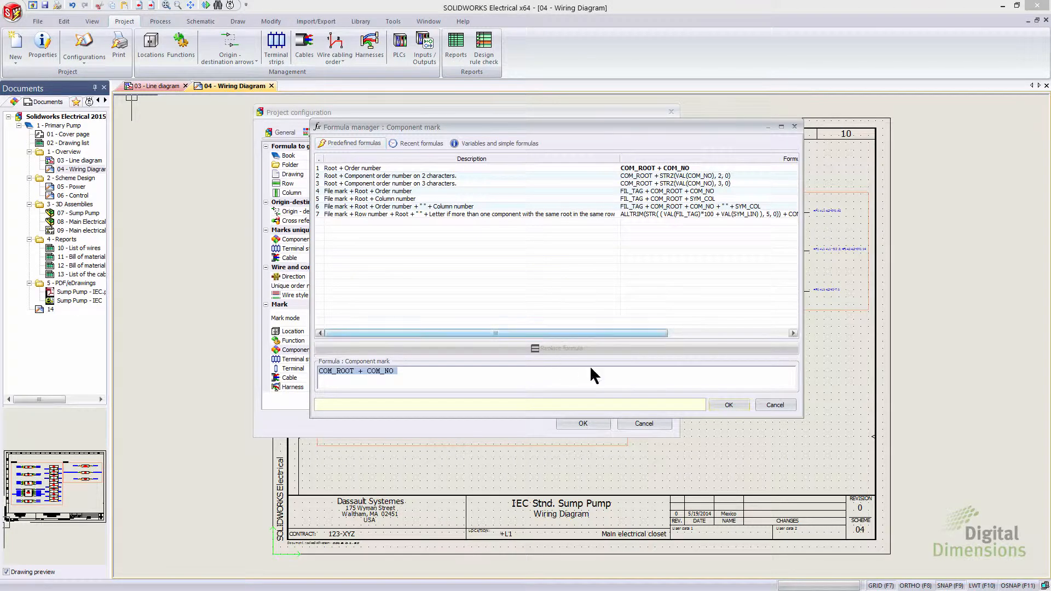
left_click(731, 403)
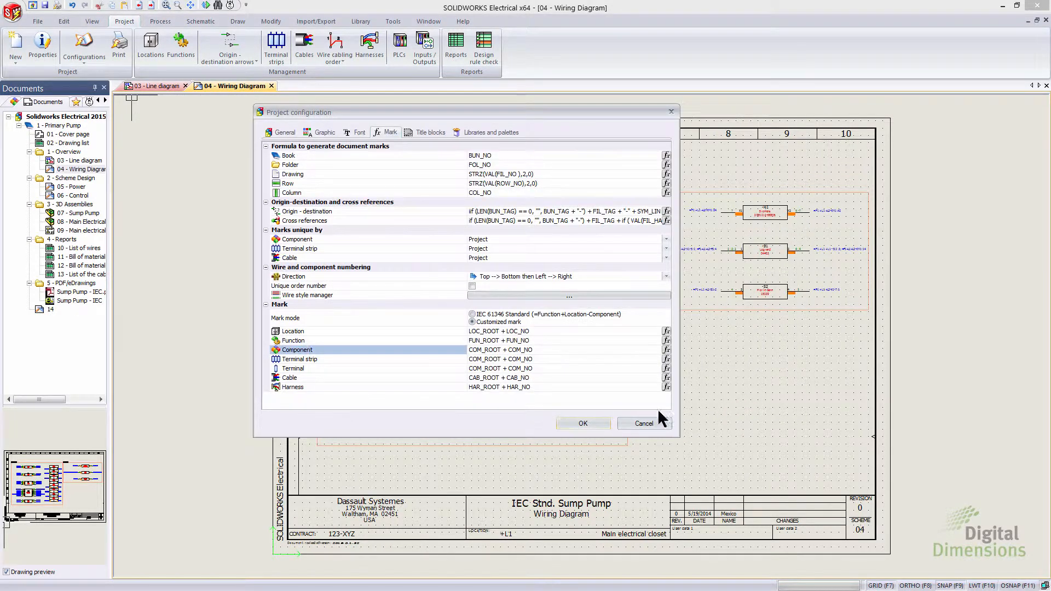
left_click(573, 423)
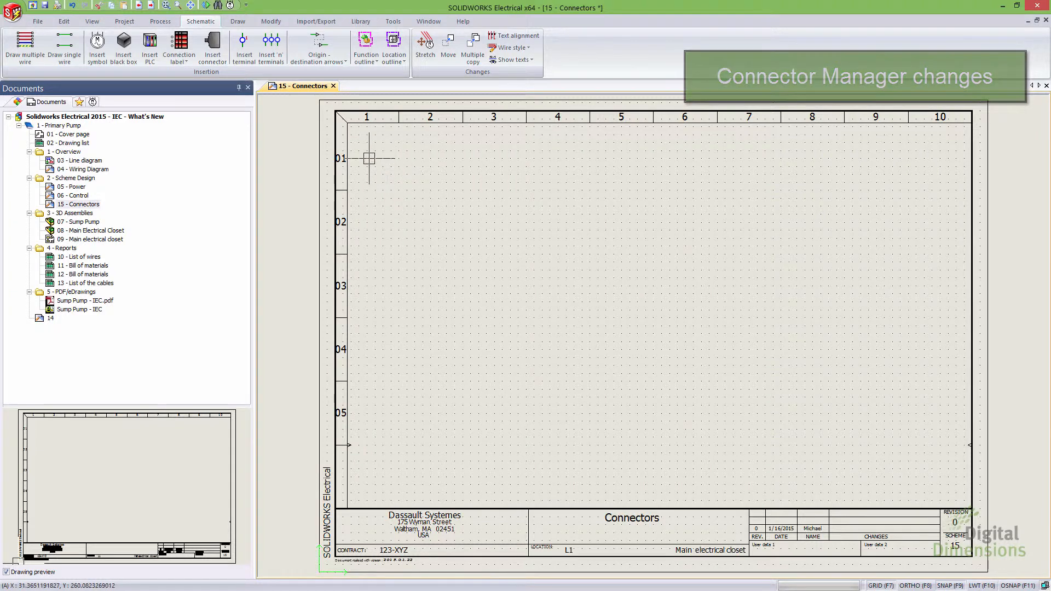
Step: Start the Insert connector command and choose to create a new connector
left_click(217, 65)
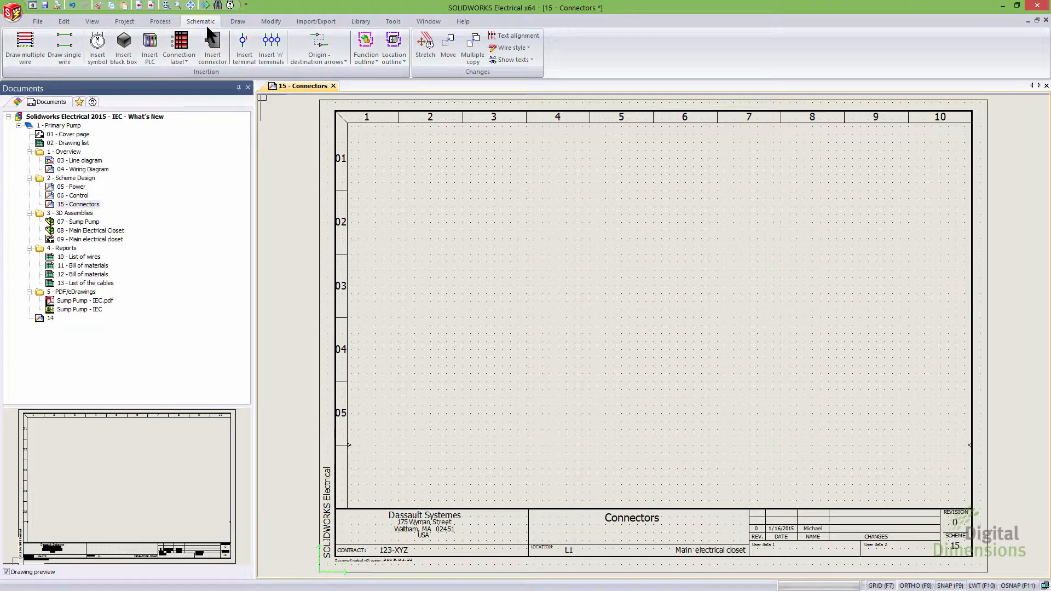
left_click(217, 57)
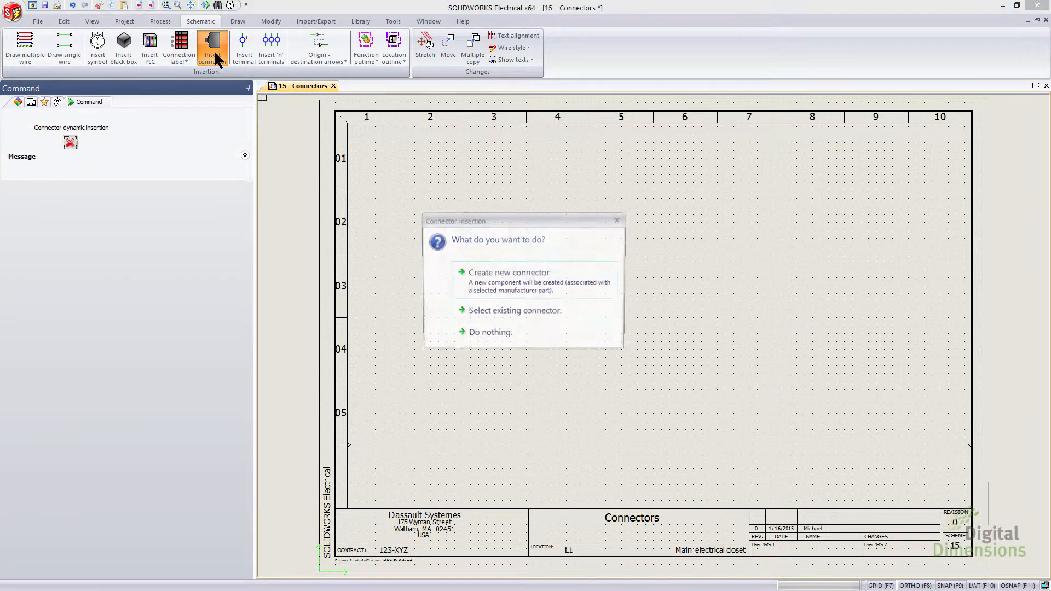
left_click_drag(460, 221, 454, 162)
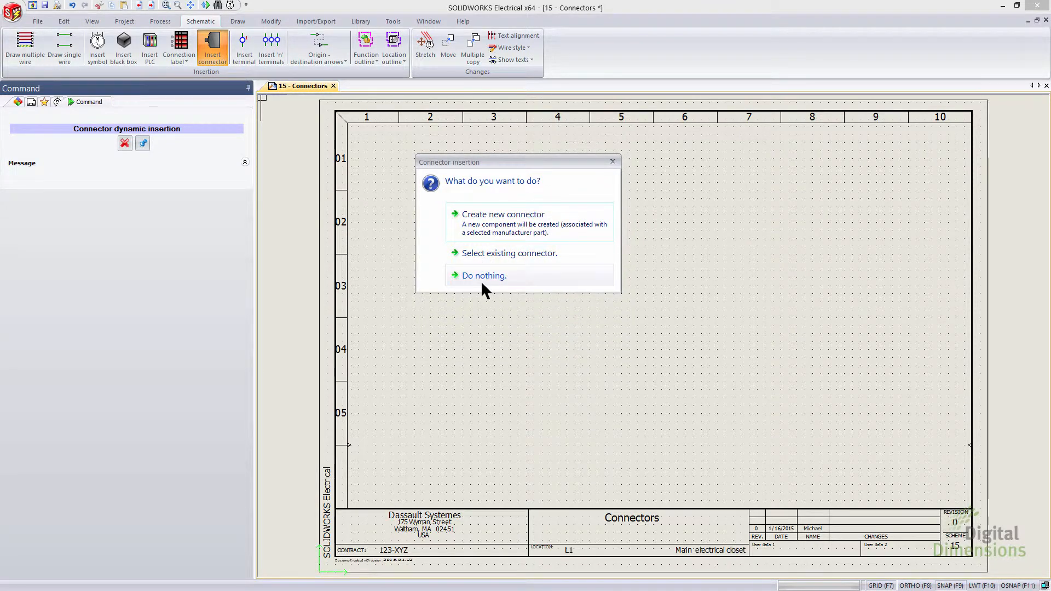
left_click(508, 222)
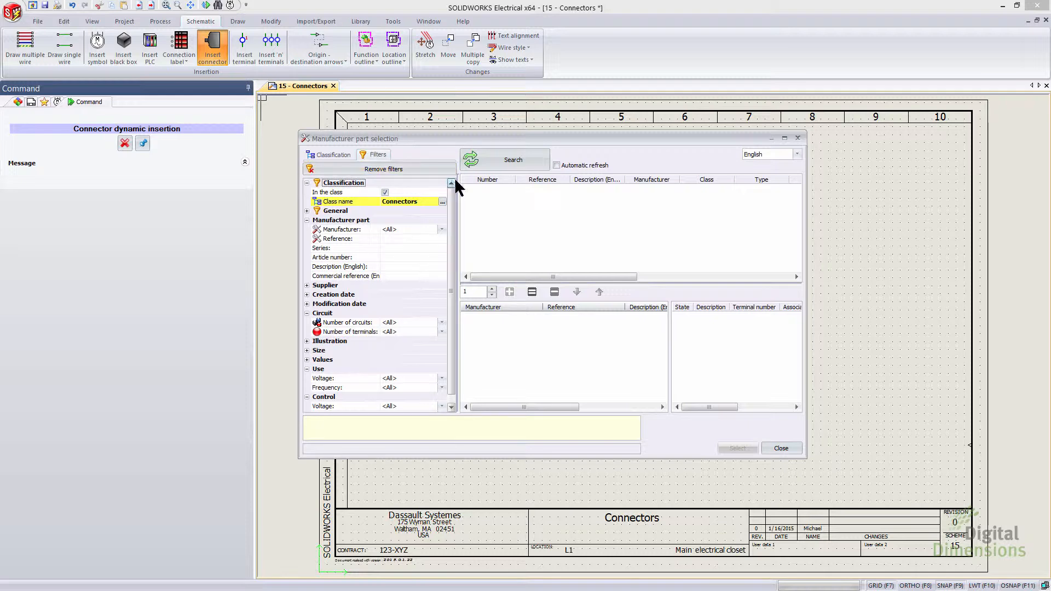
Step: Search the connector parts, pick AMP 1-480709-0, add it to the component and validate the selection
left_click(498, 162)
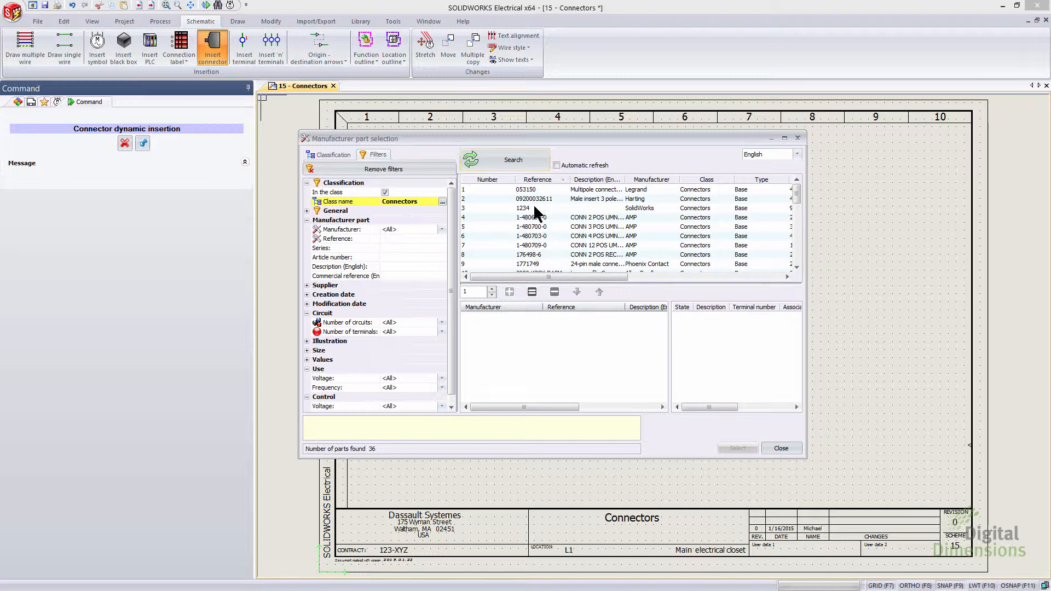
left_click(534, 246)
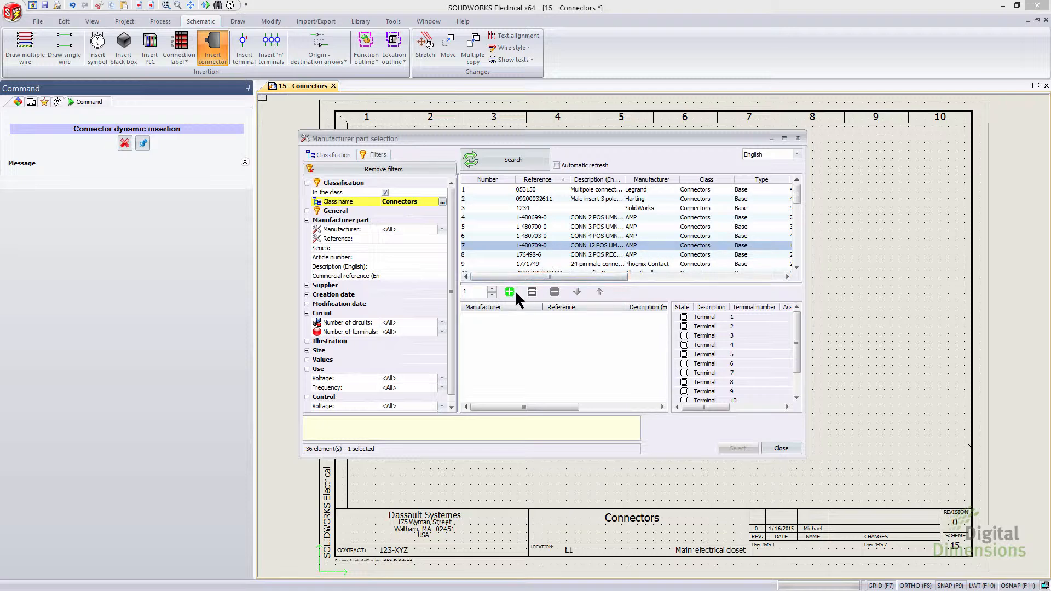
left_click_drag(795, 347, 795, 370)
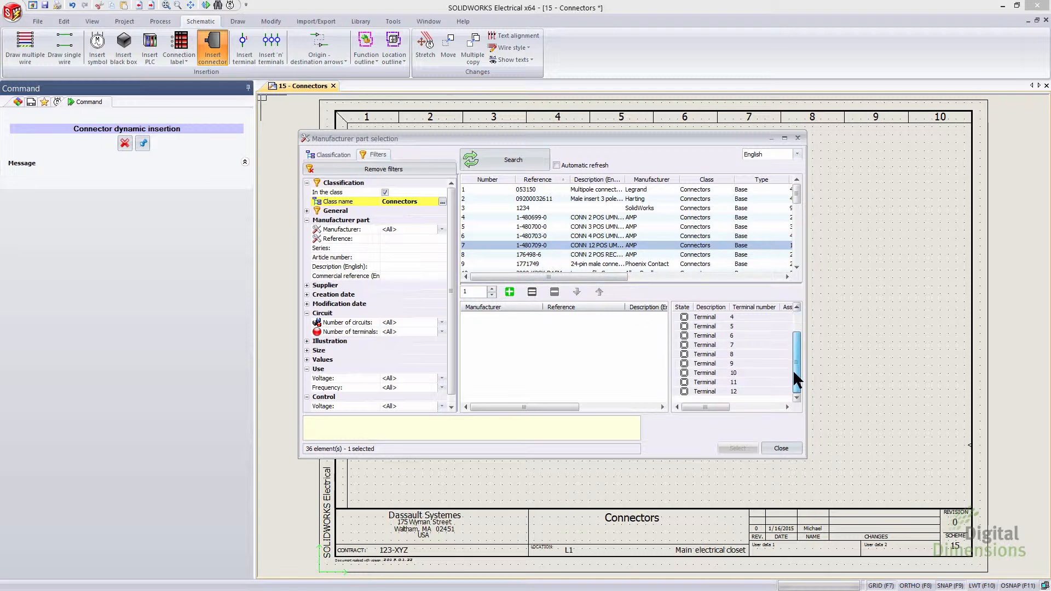
left_click(509, 291)
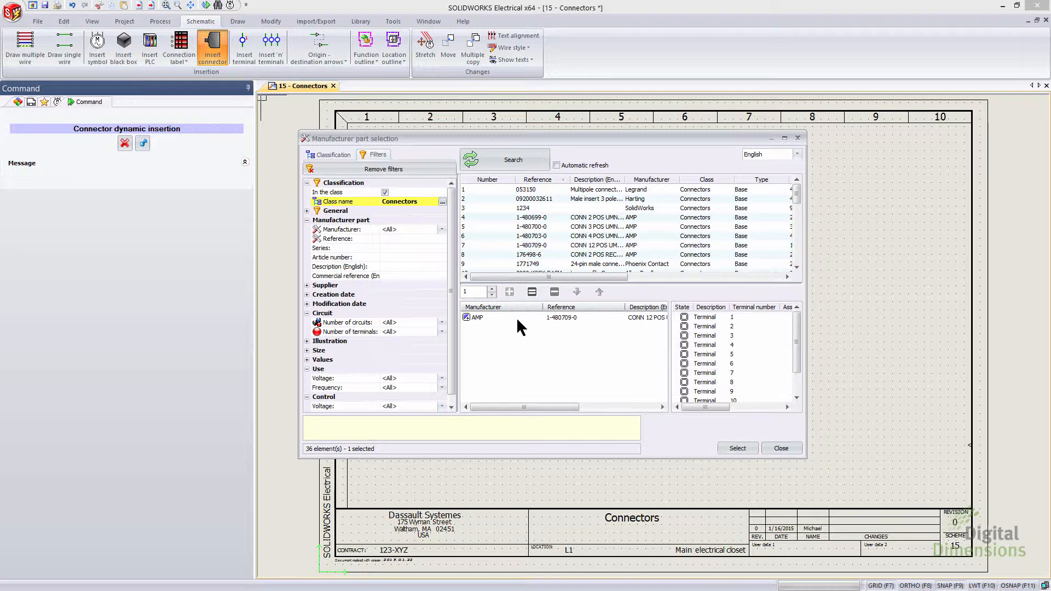
left_click(740, 445)
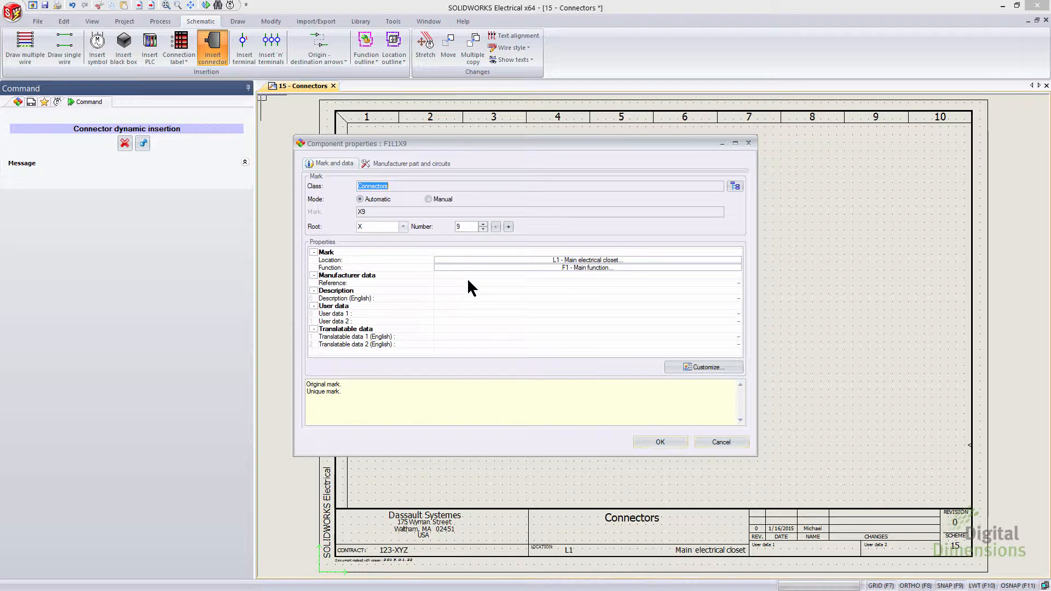
Step: Set the connector's mark root to C and confirm the component properties
left_click(403, 226)
left_click(393, 226)
type("C")
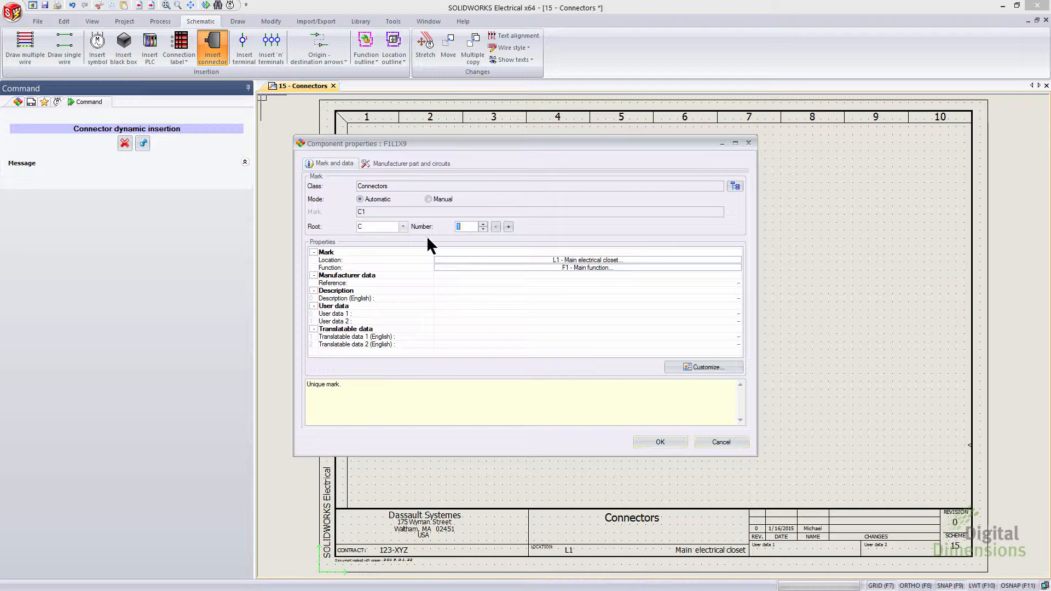
left_click(666, 438)
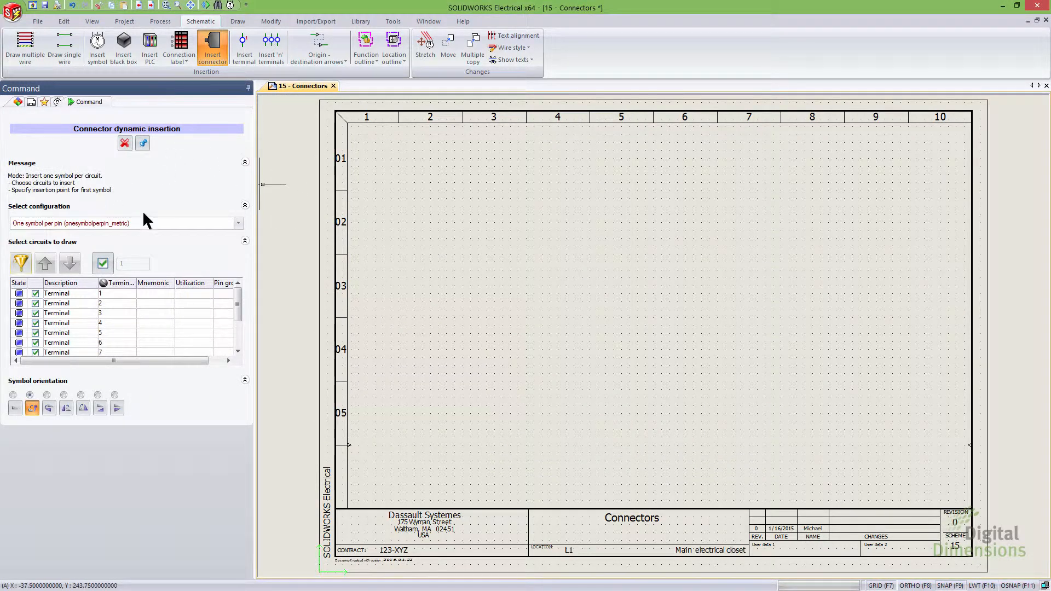
Step: Browse the connector symbols offered through Other symbol and close the symbol selector
left_click(239, 224)
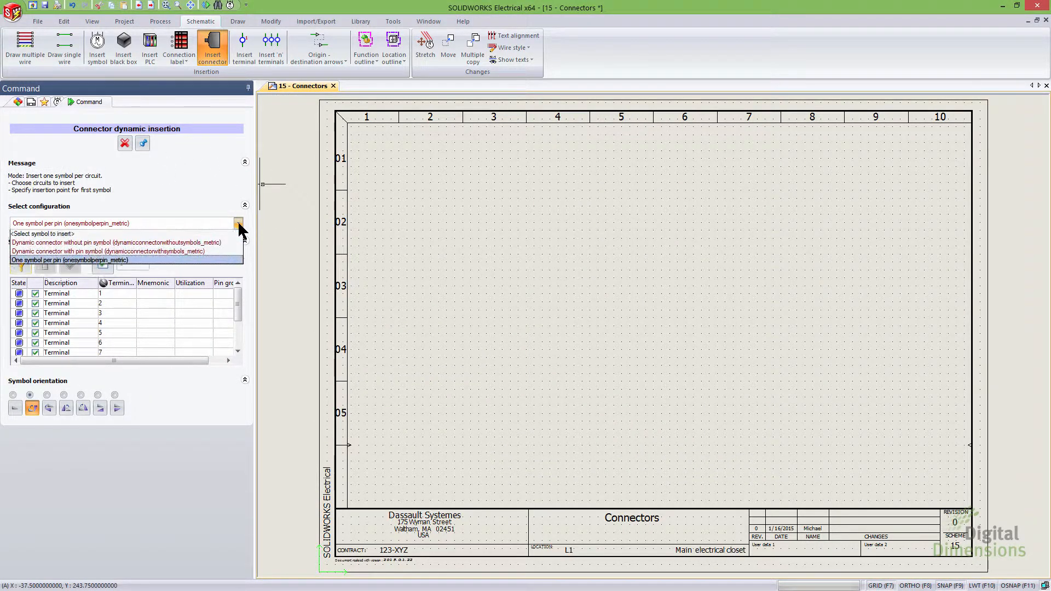
left_click(174, 235)
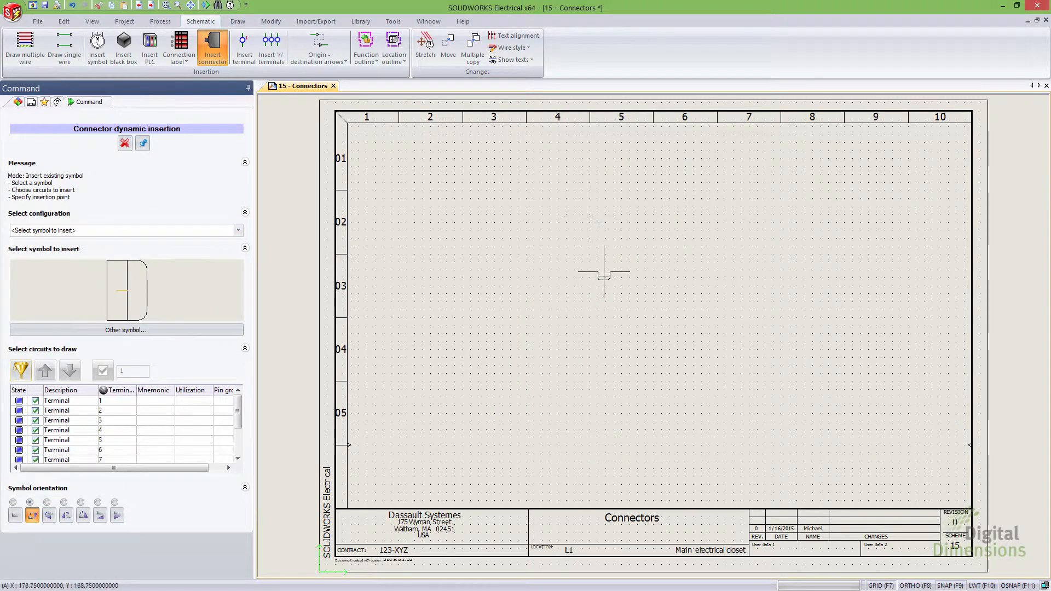
left_click(156, 331)
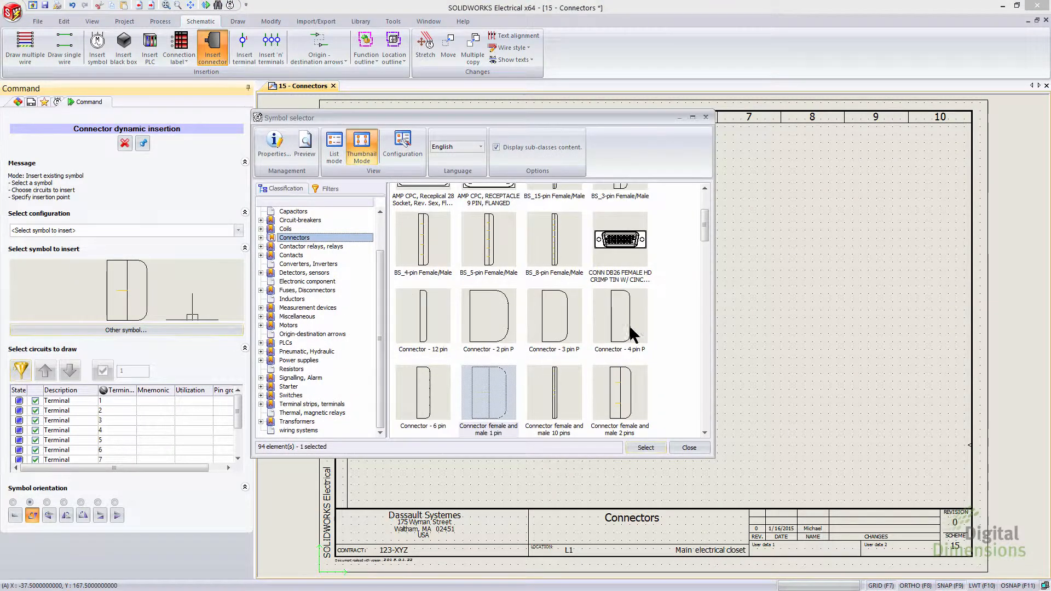
left_click_drag(704, 225, 713, 194)
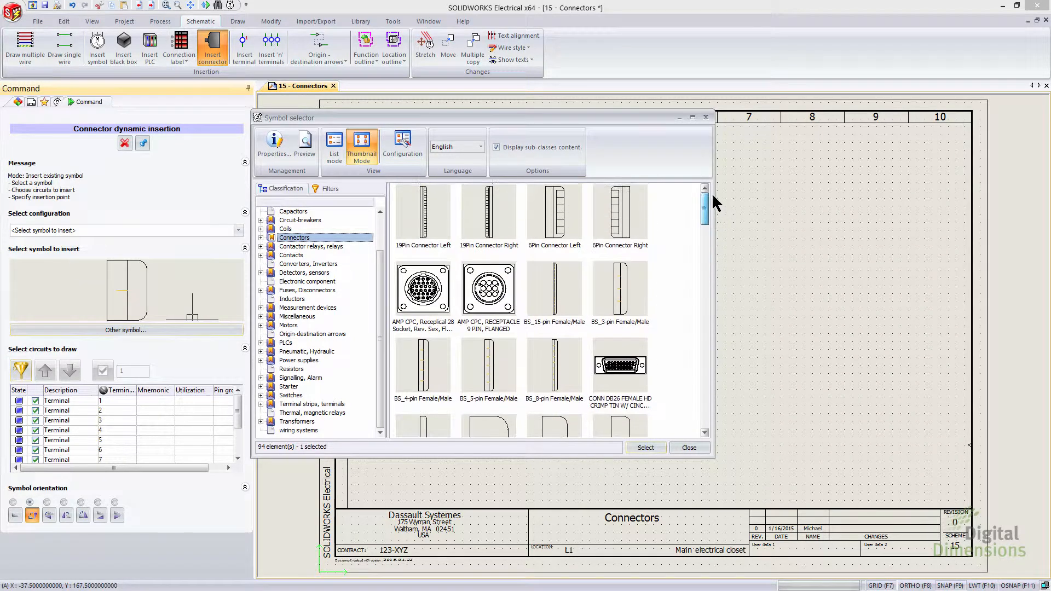
left_click(705, 117)
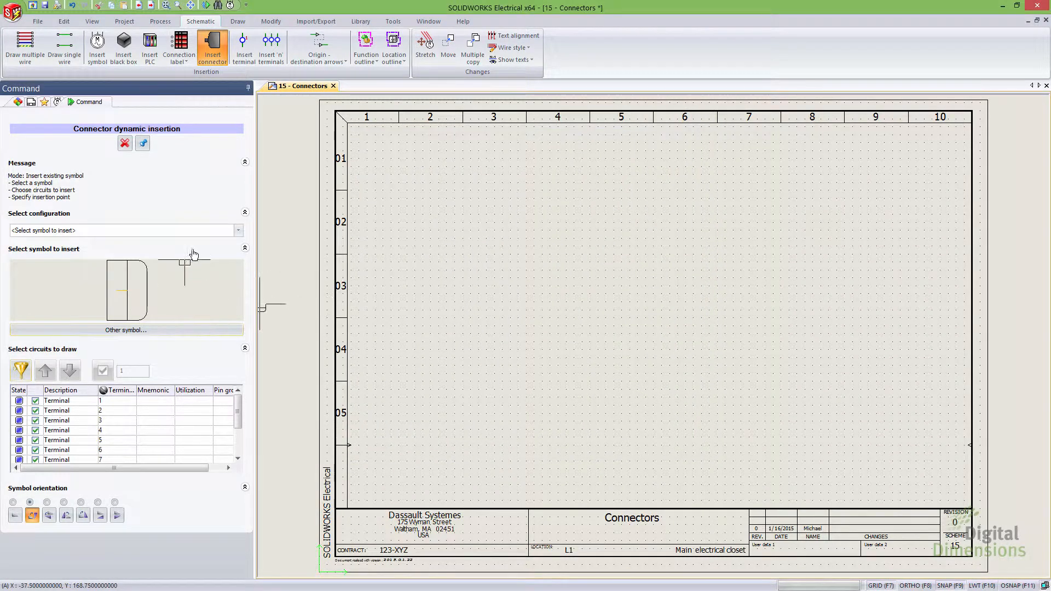
Step: Switch the configuration to Dynamic connector with pin symbol and uncheck terminals 9 to 12
left_click(238, 230)
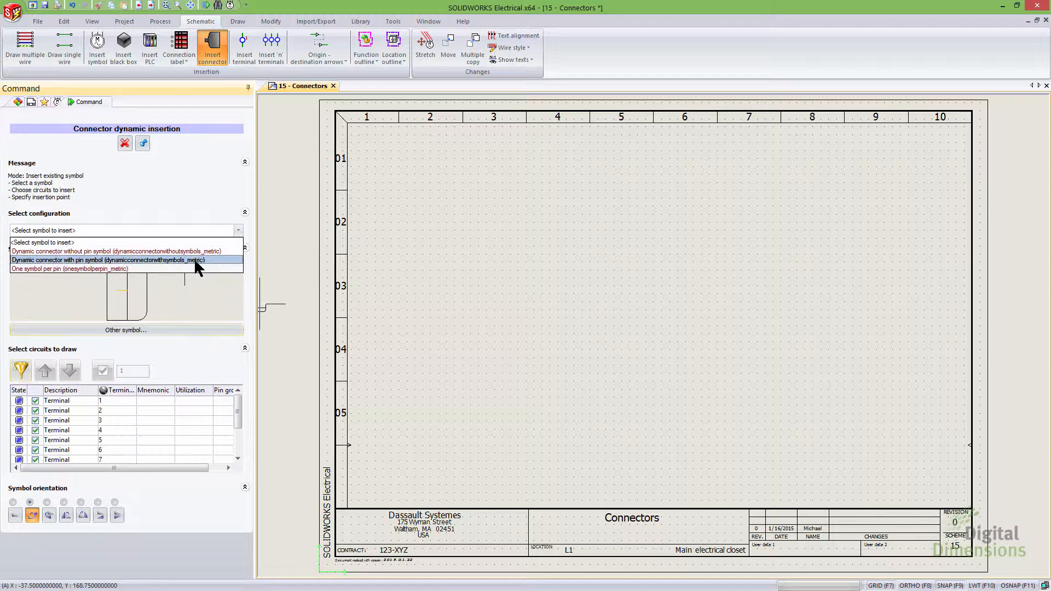
left_click(110, 261)
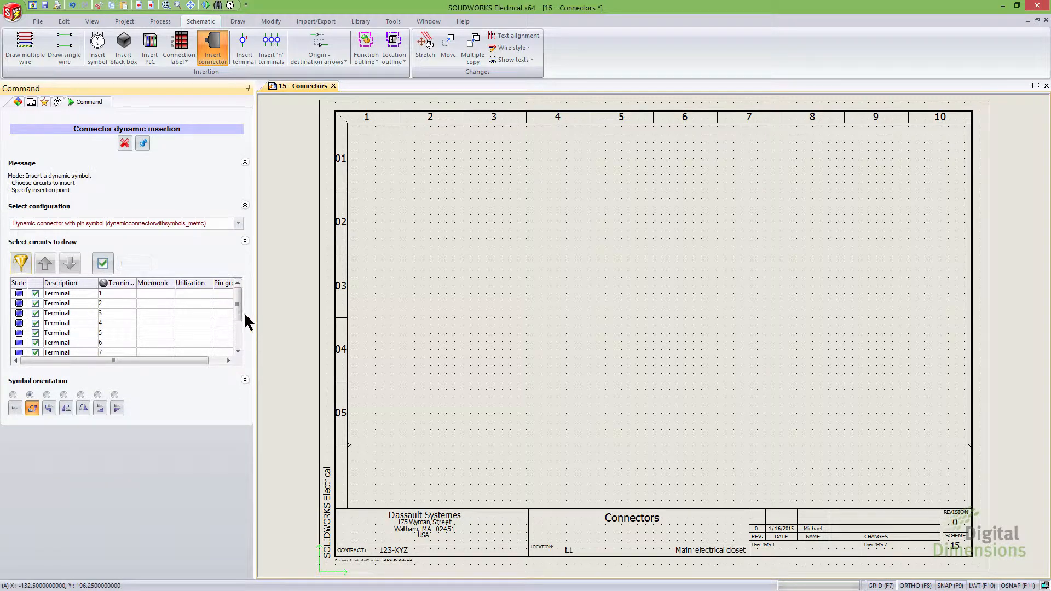
left_click_drag(237, 301, 234, 335)
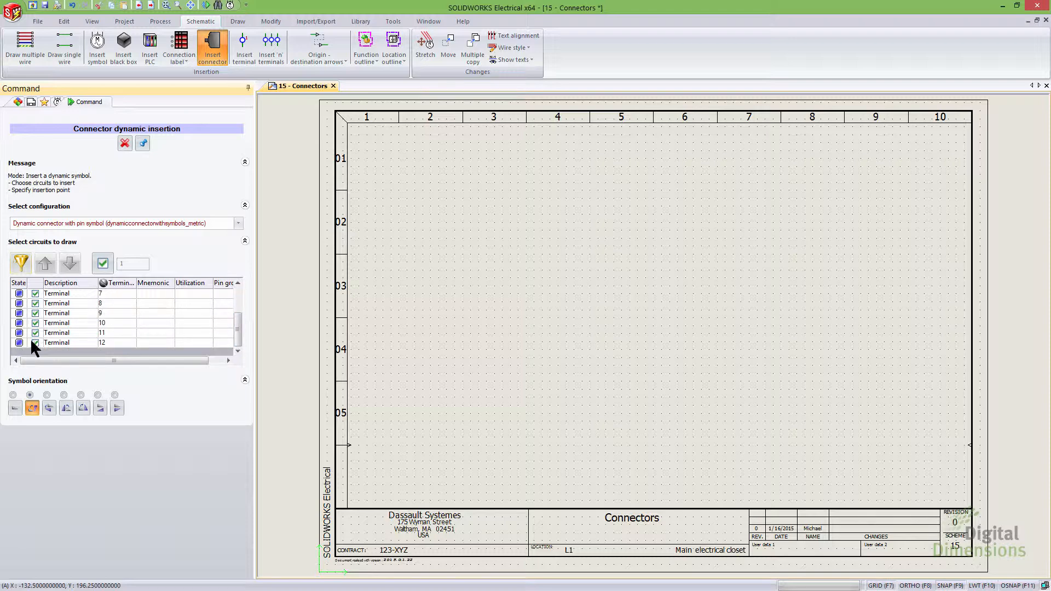
left_click(35, 343)
left_click(35, 333)
left_click(35, 323)
left_click(35, 313)
left_click_drag(237, 325, 238, 301)
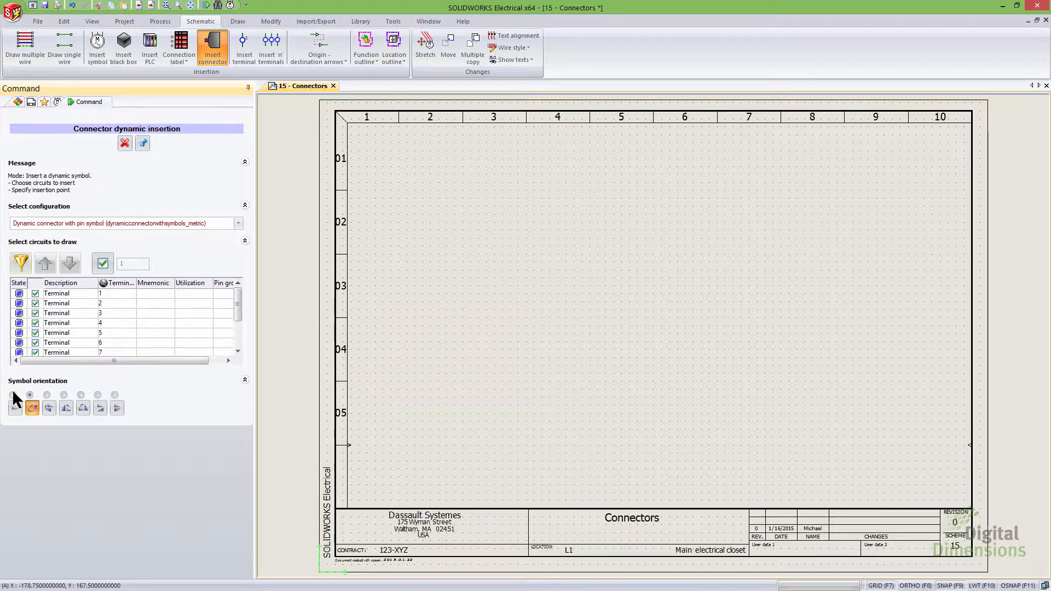
Step: Place the connector symbol for terminals 1 to 8 near the sheet's top, then a second symbol for terminals 9 to 12 below it
left_click(15, 396)
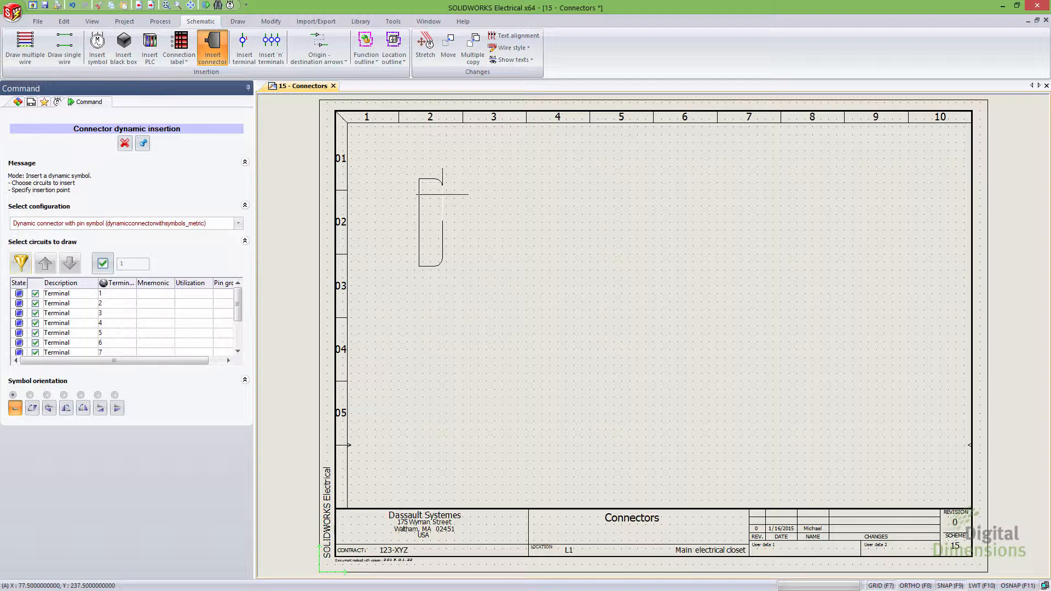
left_click(442, 194)
scroll(466, 208, "up", 3)
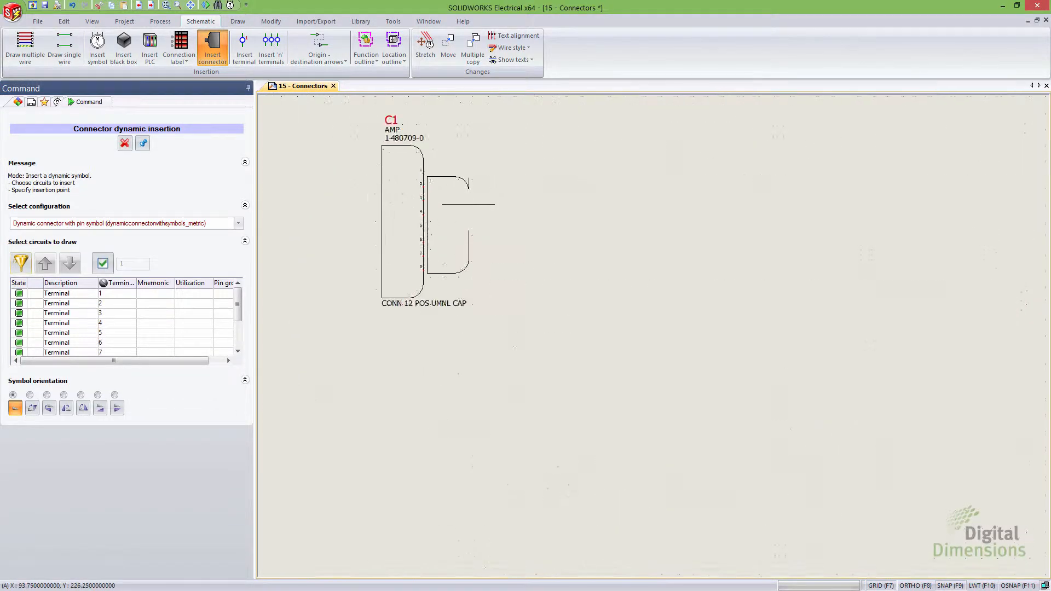
scroll(469, 204, "up", 1)
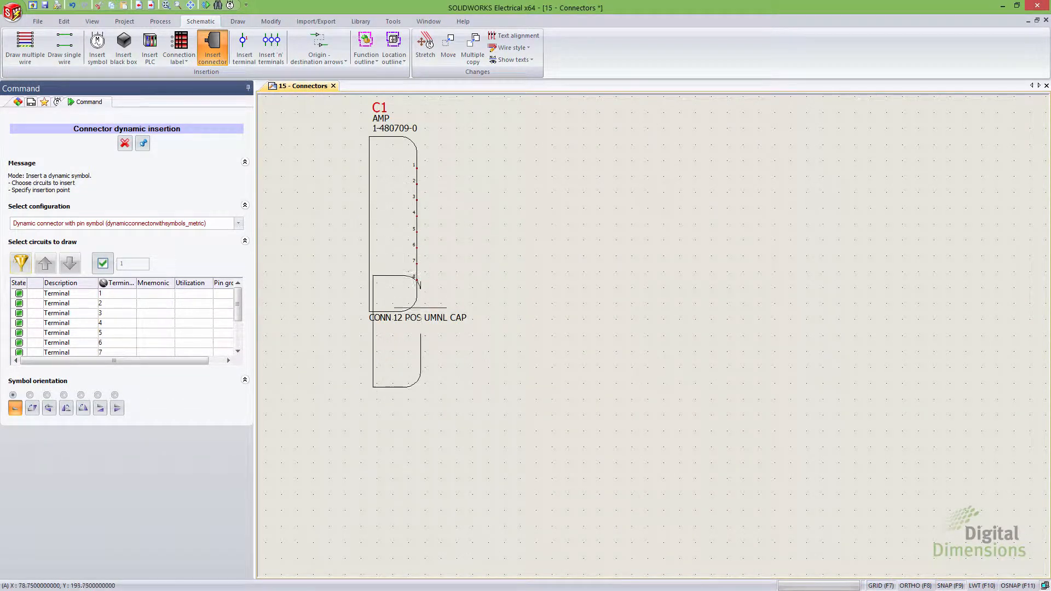
left_click_drag(238, 304, 201, 336)
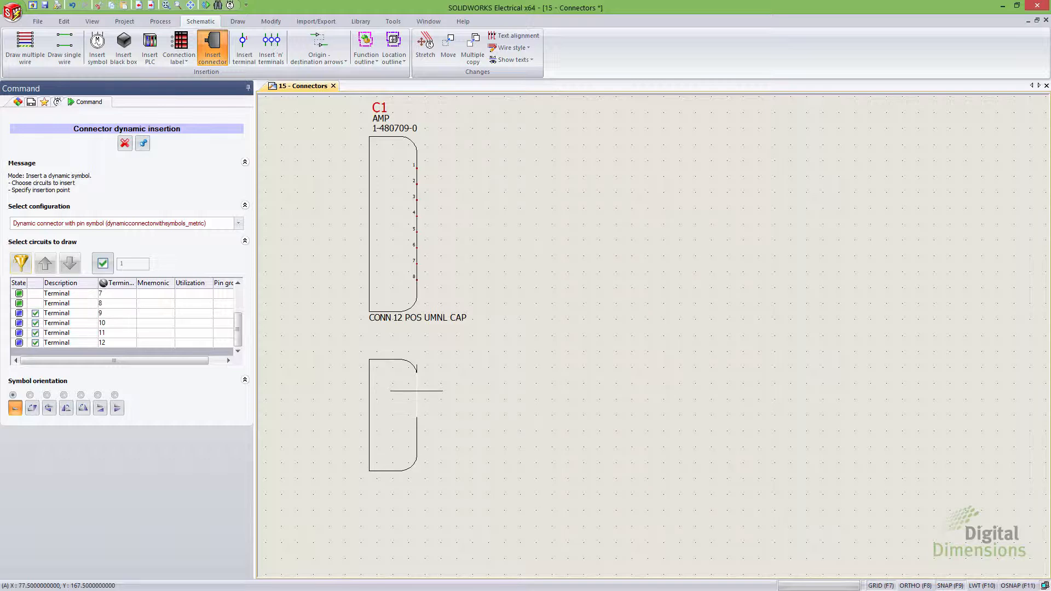
left_click(416, 391)
Step: Move the second connector symbol further down the sheet
left_click(410, 365)
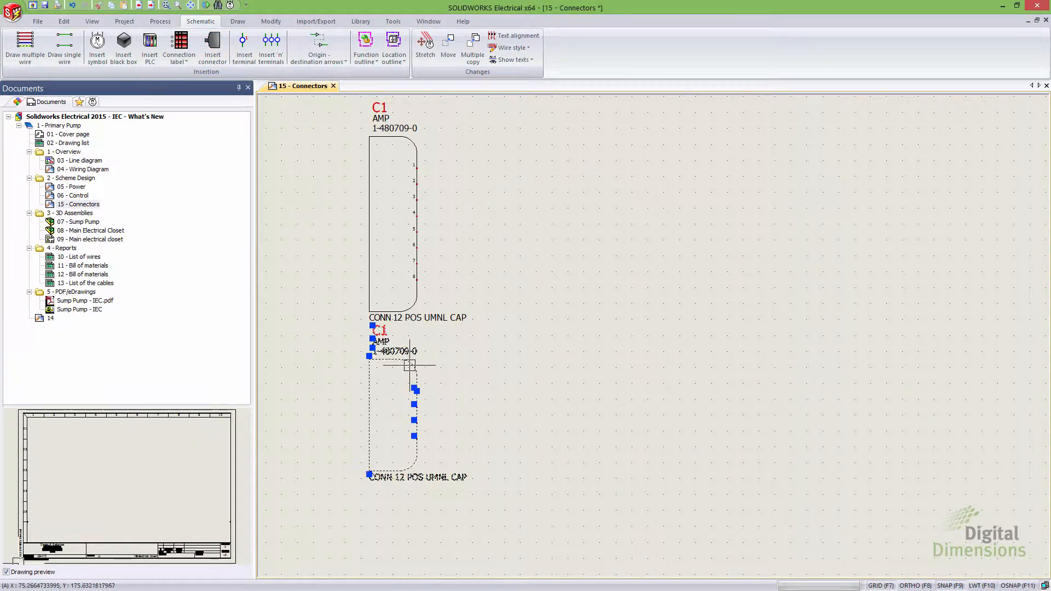
left_click_drag(409, 365, 409, 419)
key("Escape")
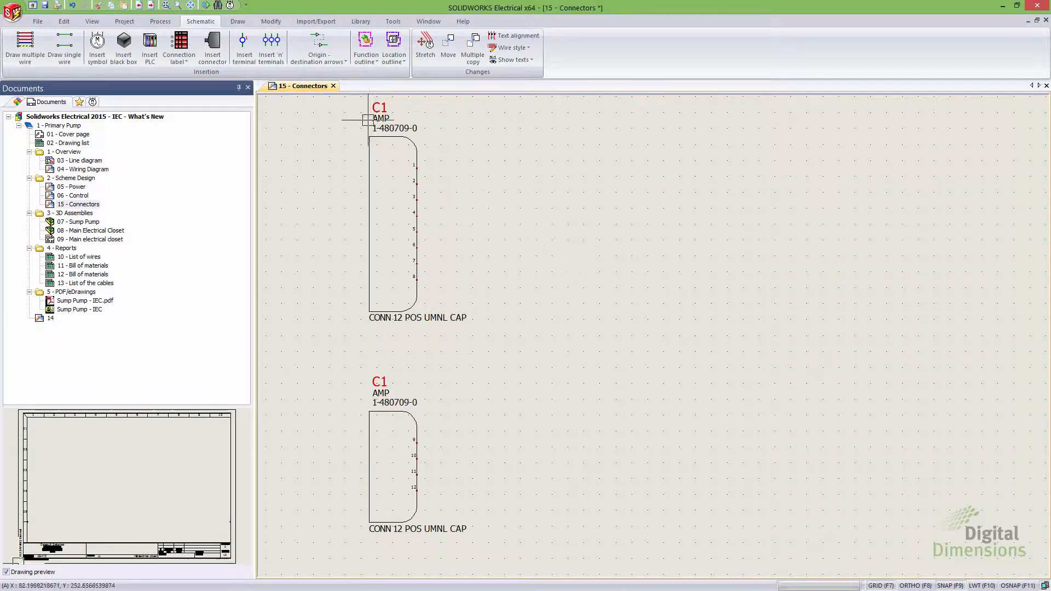
Step: Insert another new connector and associate it with the AMP 1-480709-0 part
left_click(216, 44)
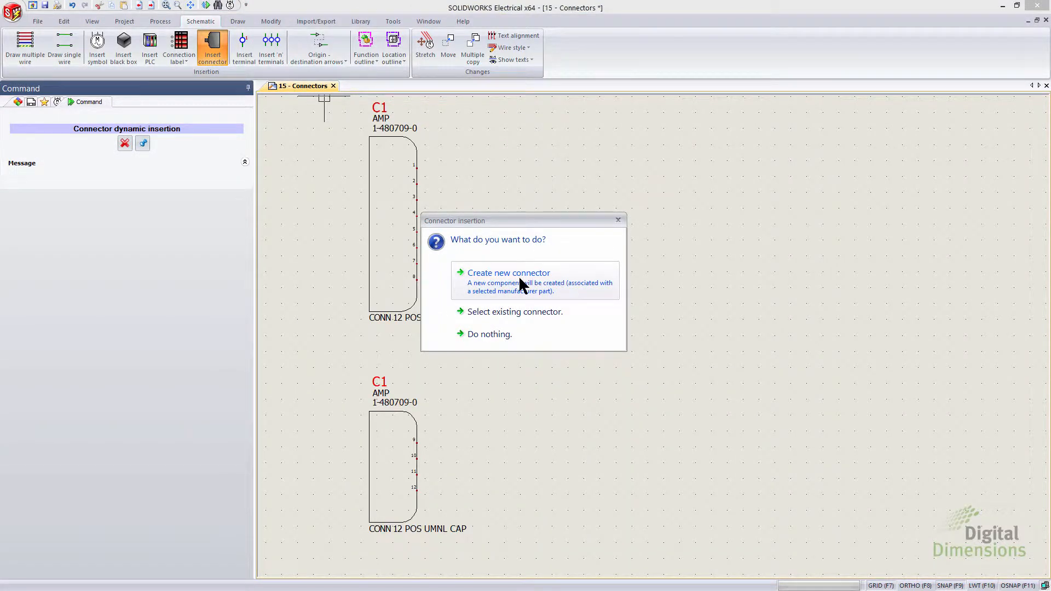
left_click(520, 284)
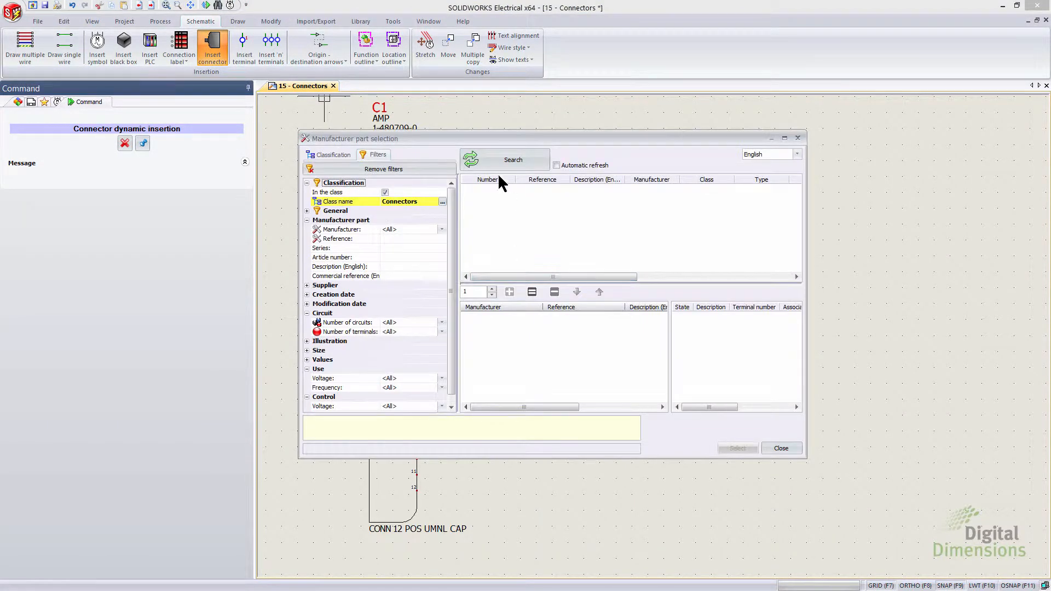
left_click(530, 257)
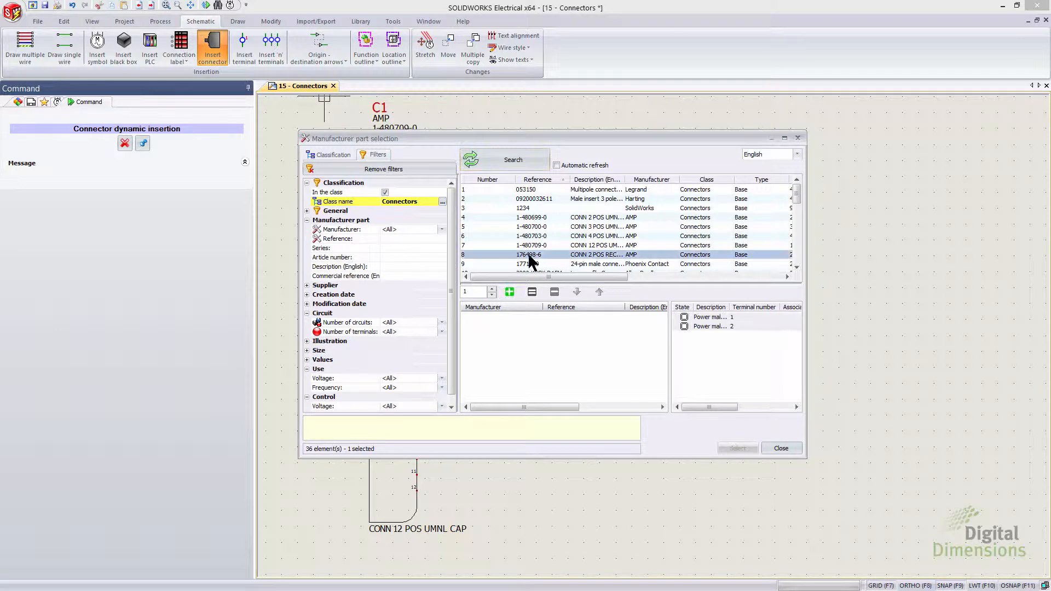
left_click(528, 245)
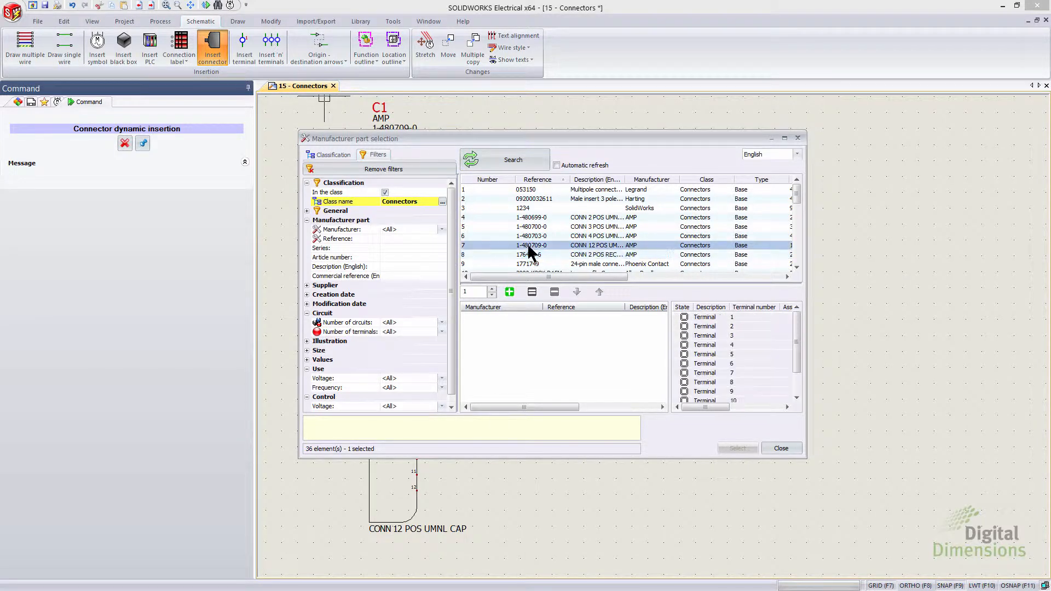
left_click(510, 292)
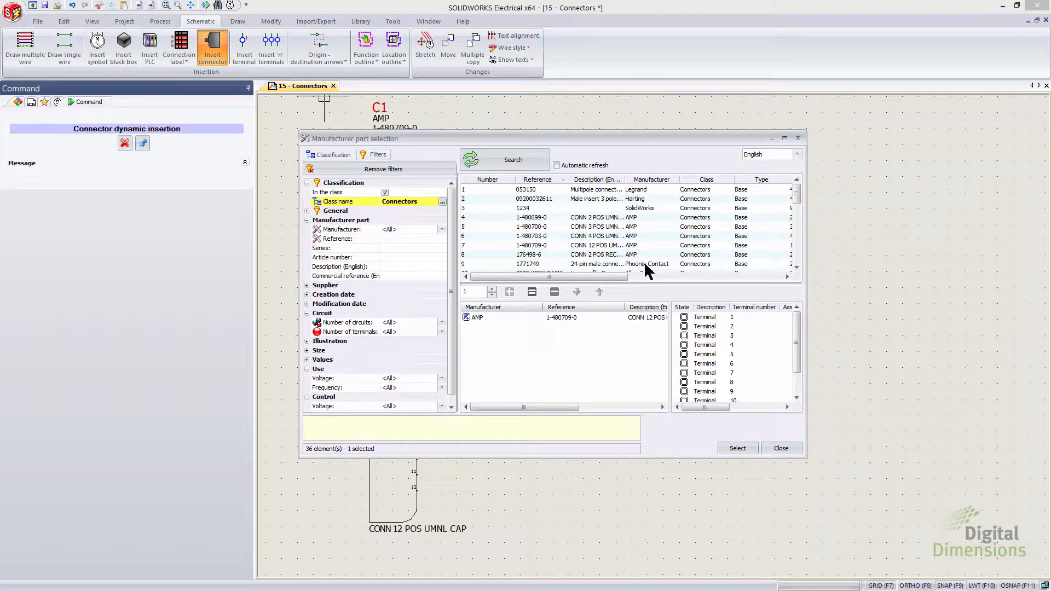
left_click(737, 449)
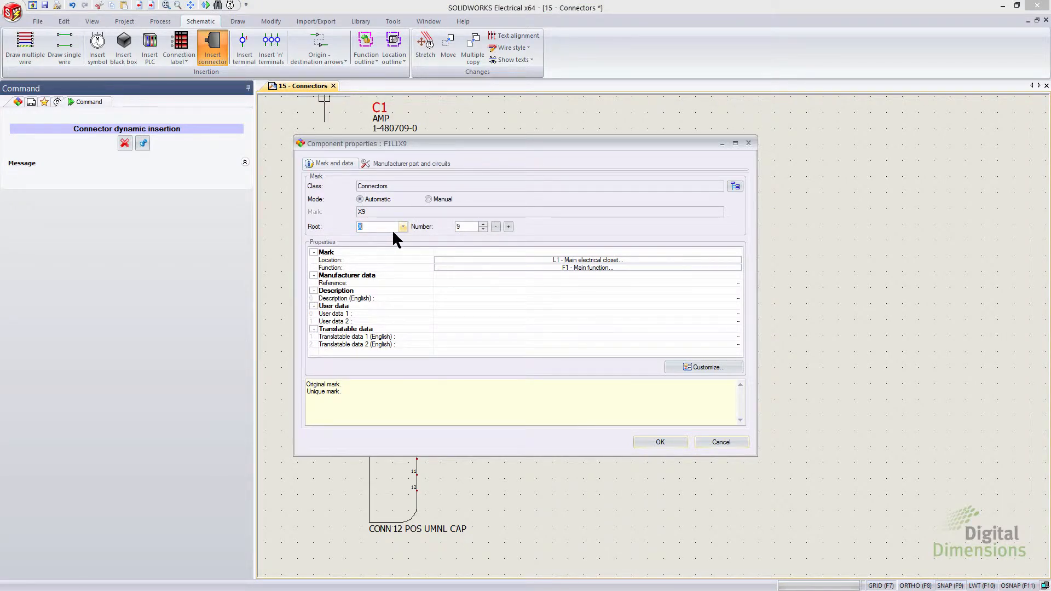
Step: Set this connector's mark root to C and confirm its properties
type("C")
left_click(470, 227)
left_click(656, 441)
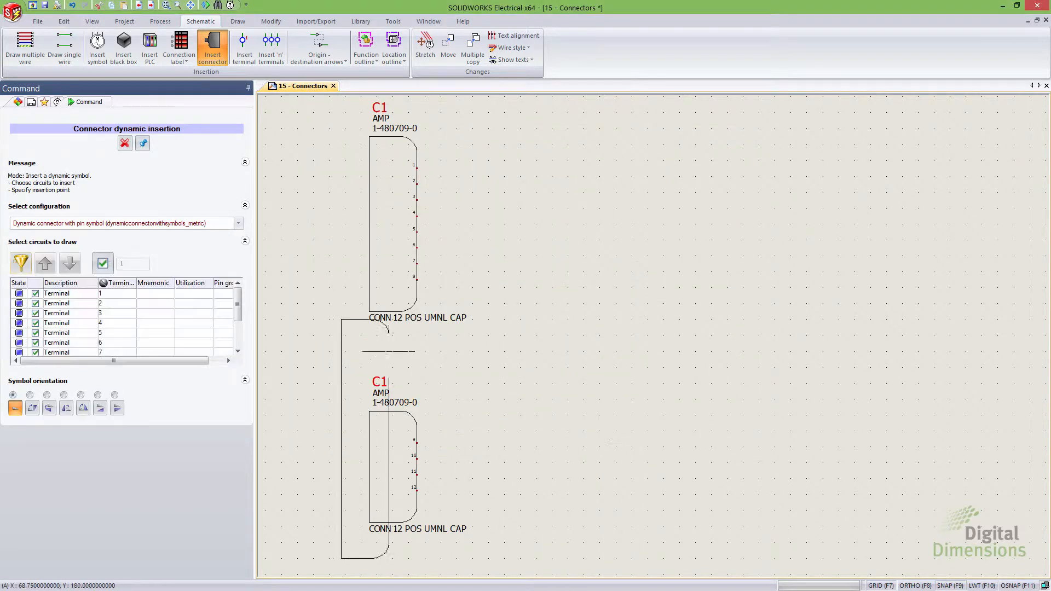
Step: Switch the connector configuration to One symbol per pin
left_click(135, 225)
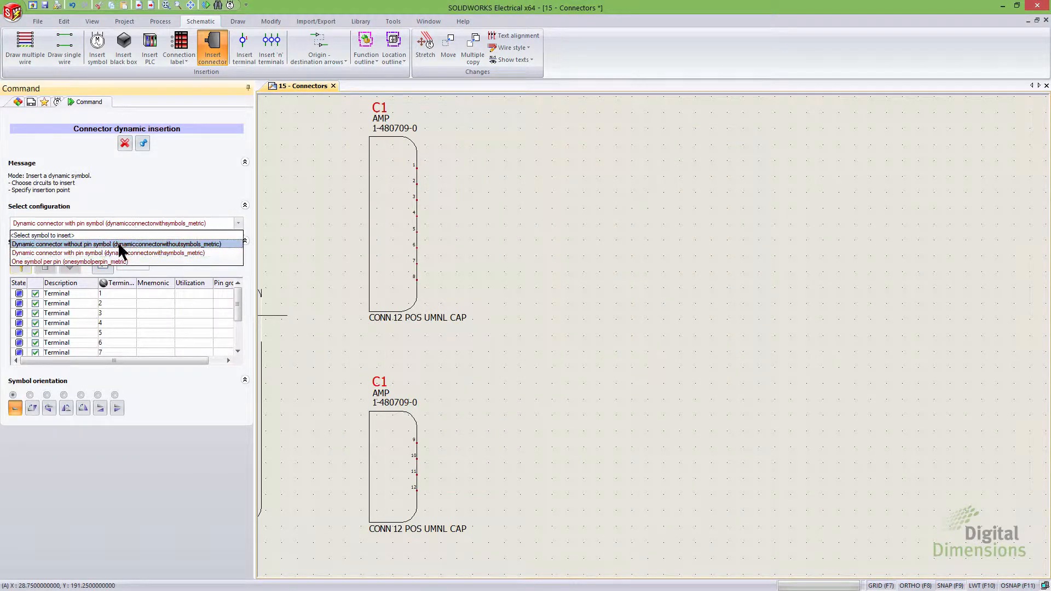
left_click(80, 260)
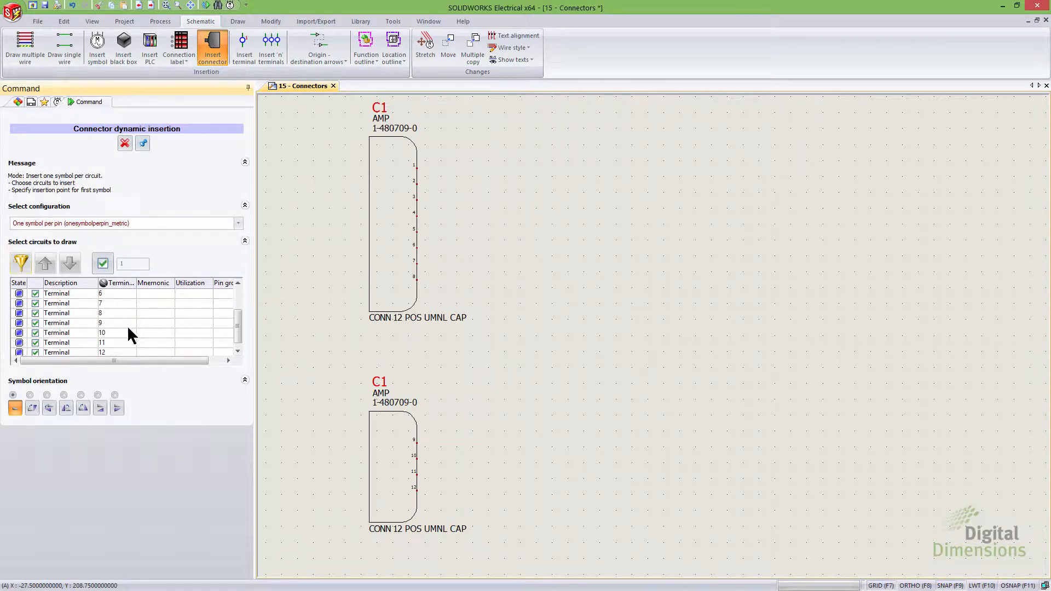
scroll(237, 331, "down", 1)
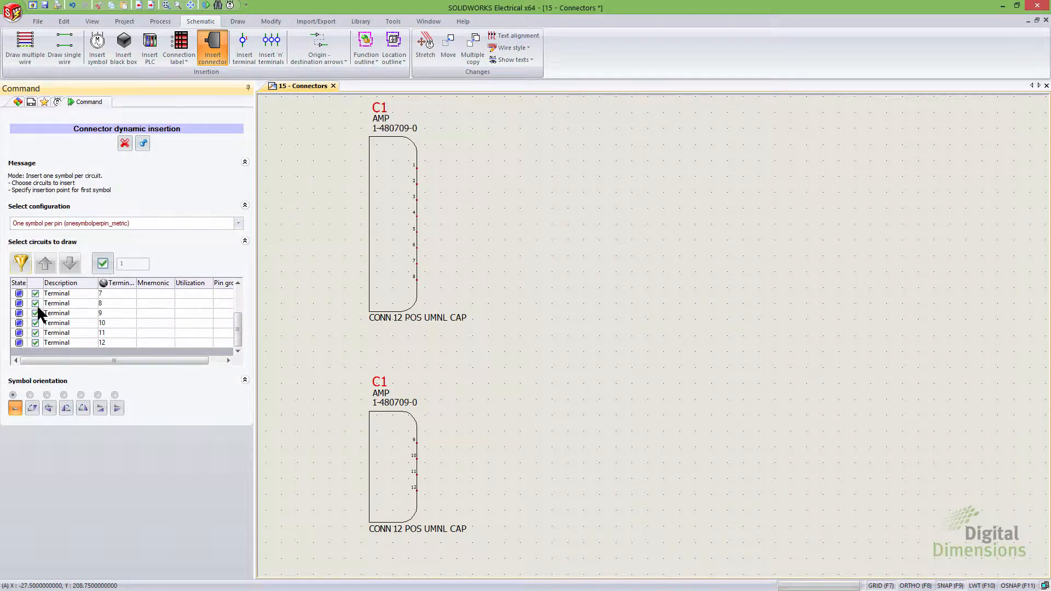
Step: Insert connector C2 with only pins 1 to 8, rotated 90°, to the right of the C1 connector
left_click(35, 313)
left_click(35, 323)
left_click(35, 333)
left_click(35, 343)
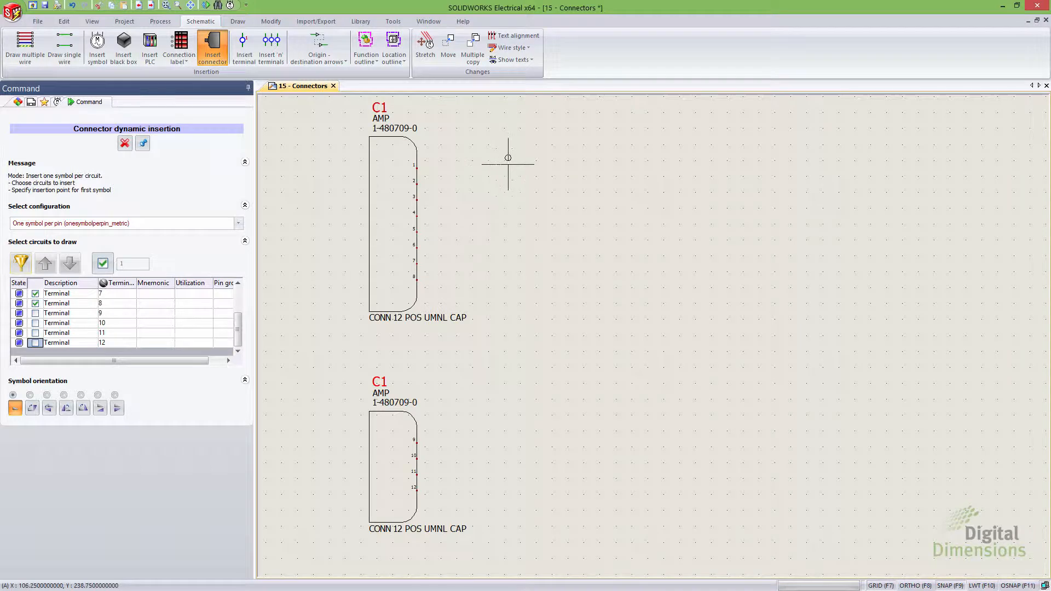
key("space")
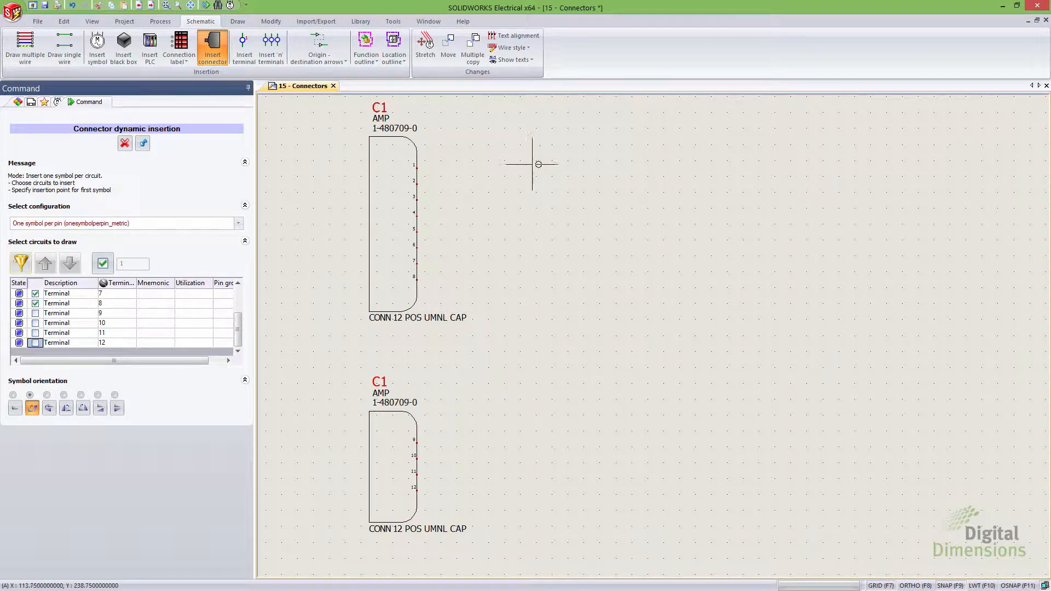
left_click(566, 168)
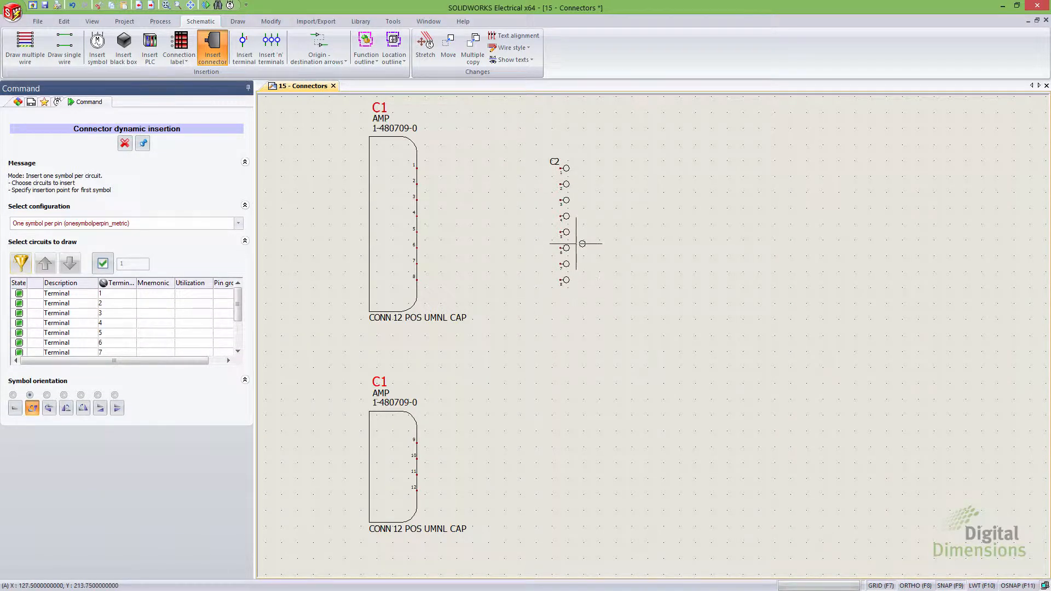
scroll(583, 194, "up", 2)
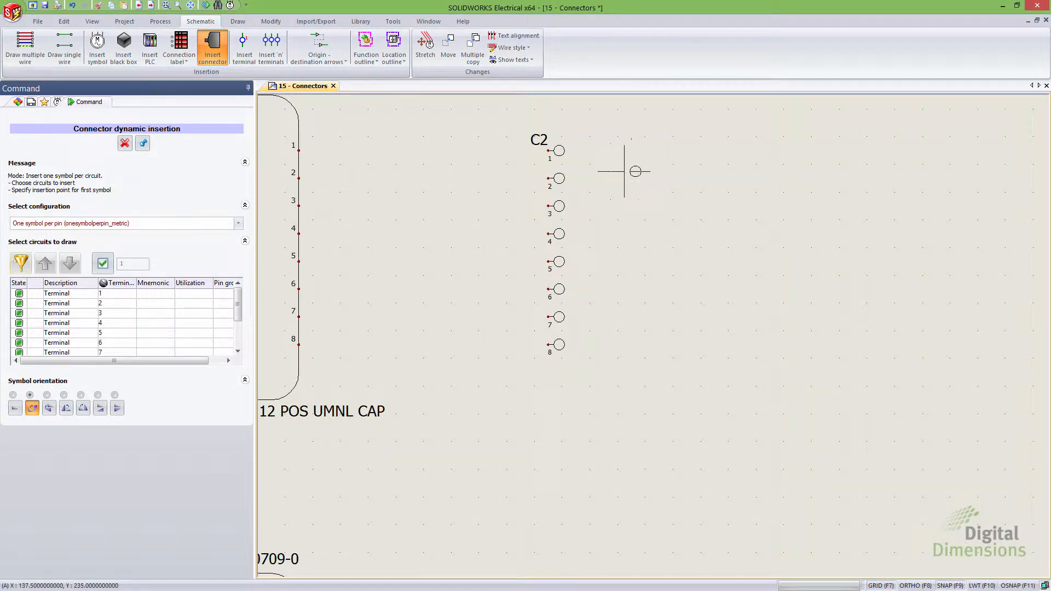
left_click(125, 144)
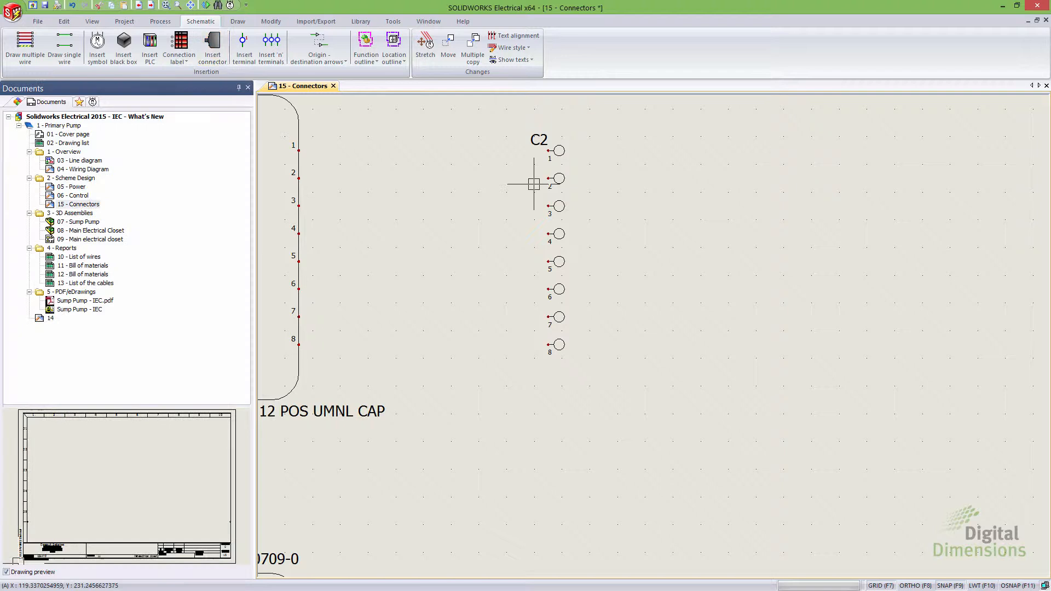
Step: Replace the pin 2 symbol of C2, for the selected symbol only, with the Female pin symbol
double_click(563, 173)
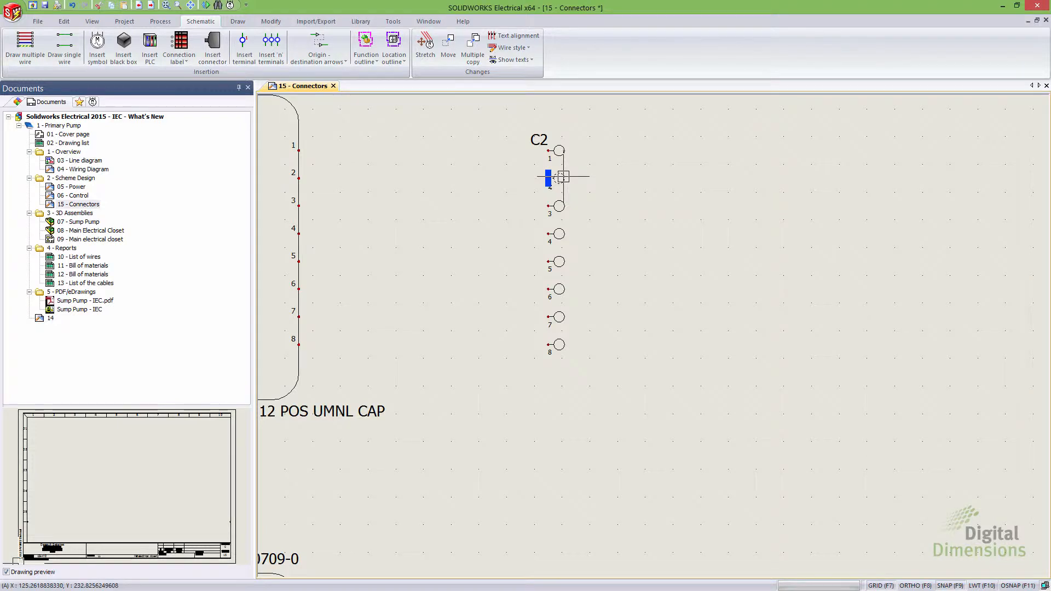
right_click(563, 176)
mouse_move(612, 219)
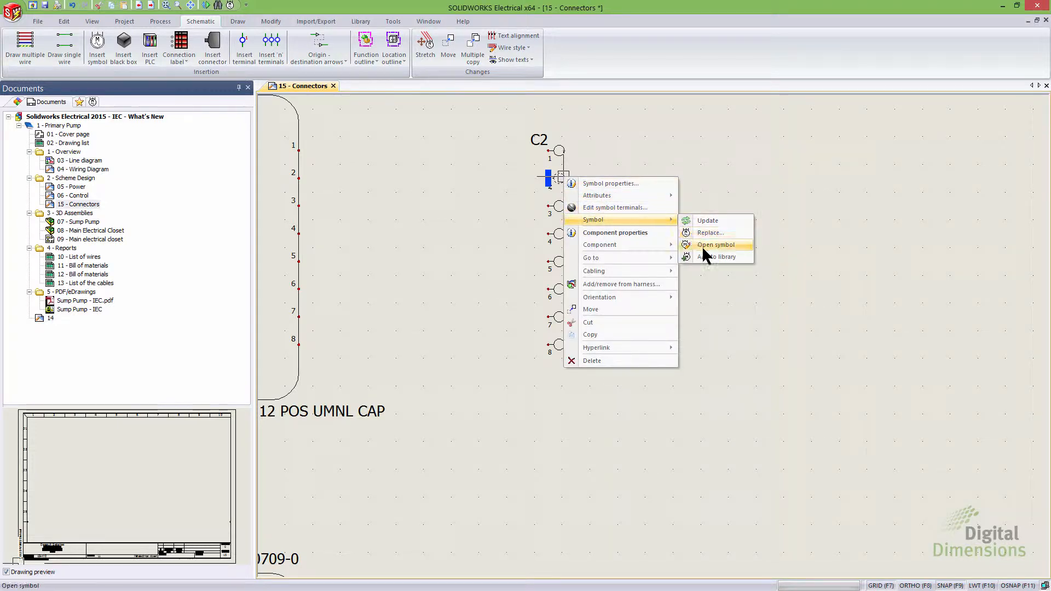
left_click(708, 234)
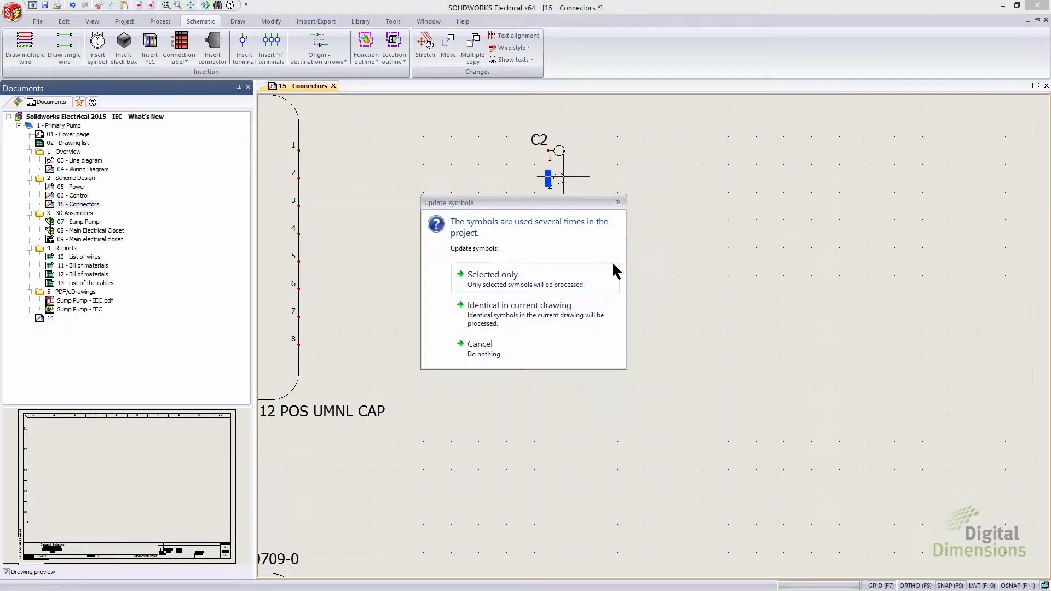
left_click(509, 284)
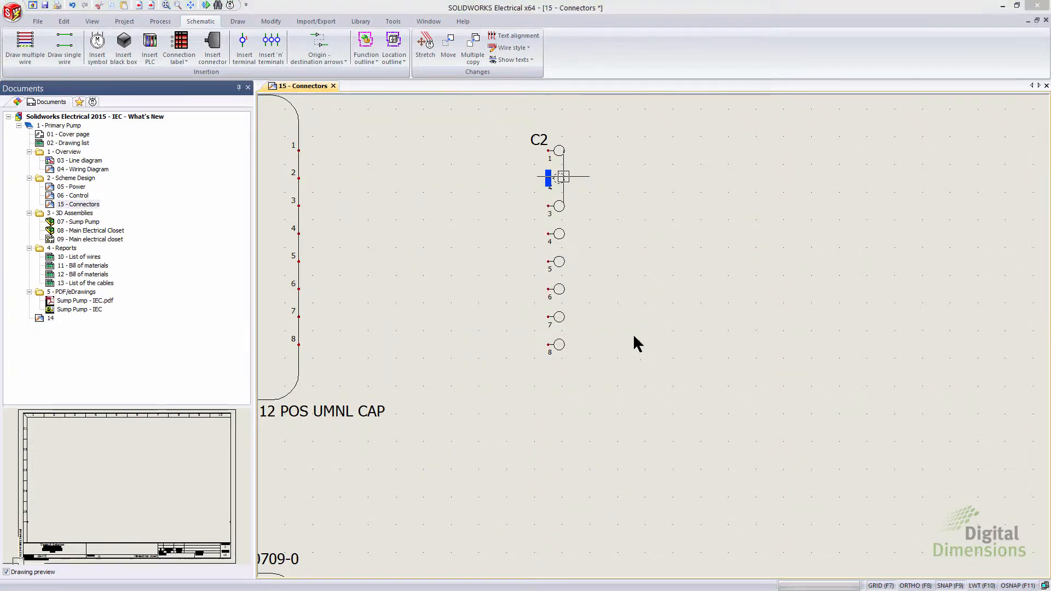
left_click_drag(705, 287, 705, 326)
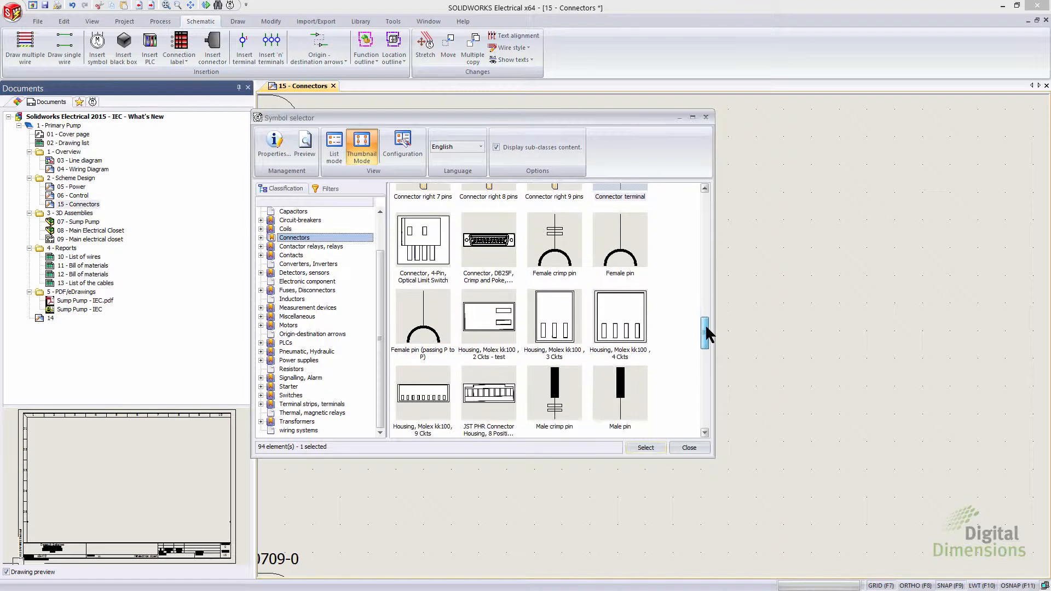
left_click(631, 258)
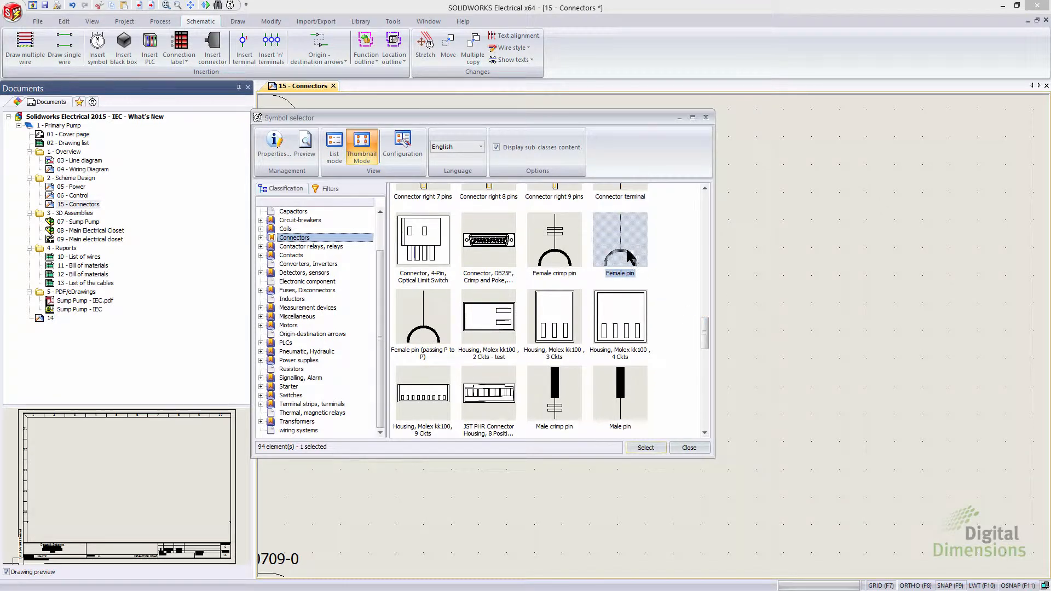
left_click(646, 448)
Step: Set the orientation of the new female pin symbol to 90°
scroll(563, 207, "up", 2)
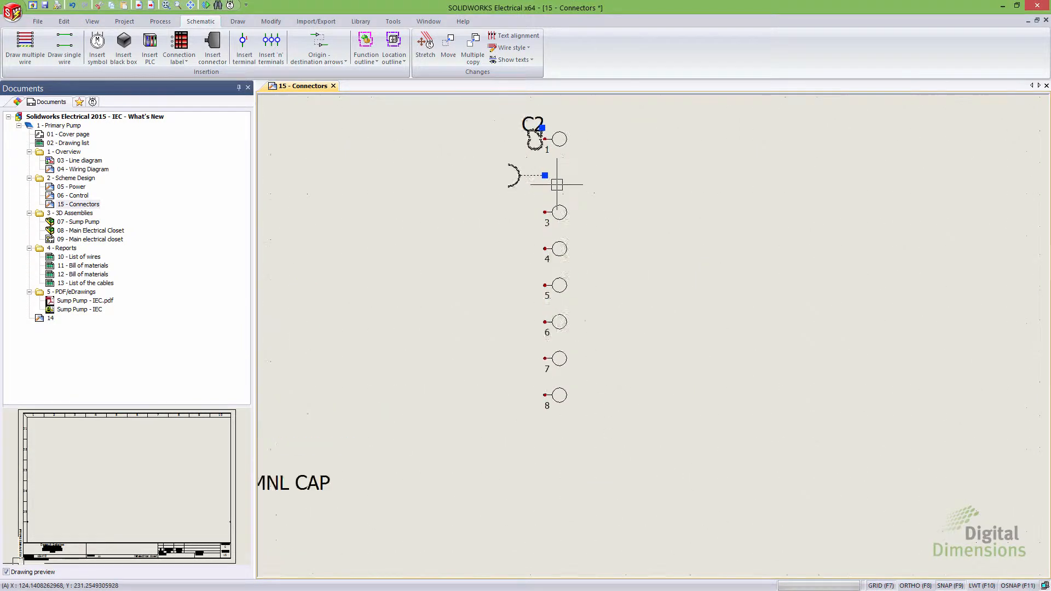
scroll(557, 184, "up", 1)
right_click(523, 175)
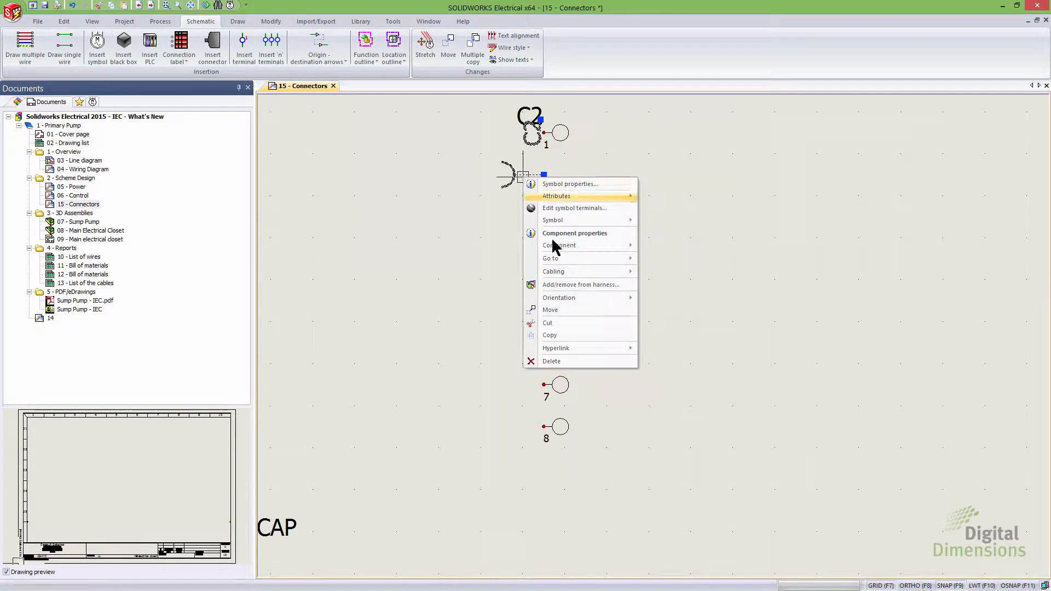
mouse_move(589, 299)
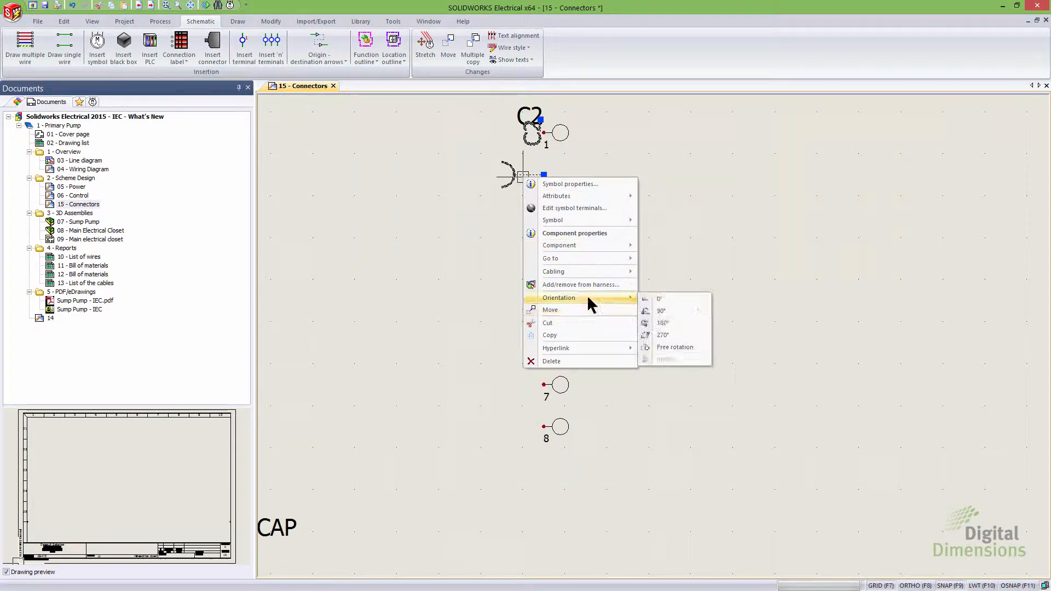
left_click(659, 311)
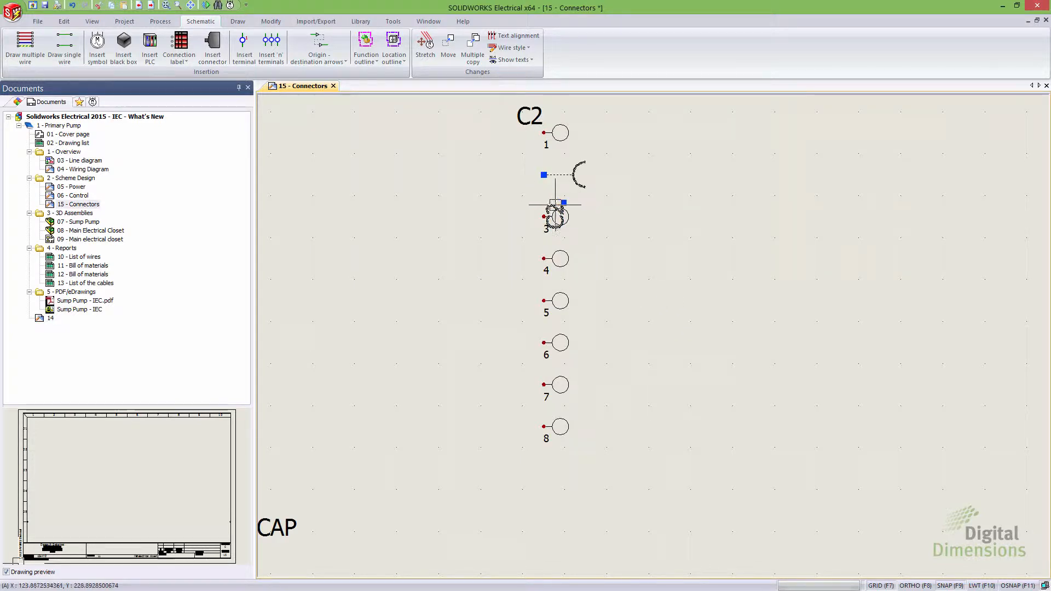
Step: Hide the symbol mark attribute on the female pin symbol
right_click(556, 174)
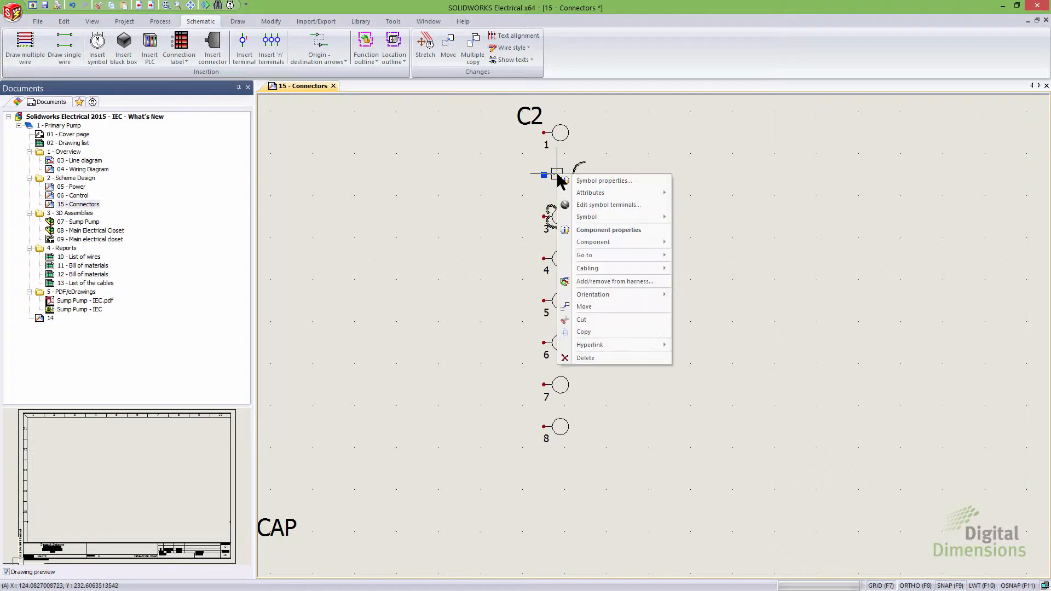
mouse_move(635, 194)
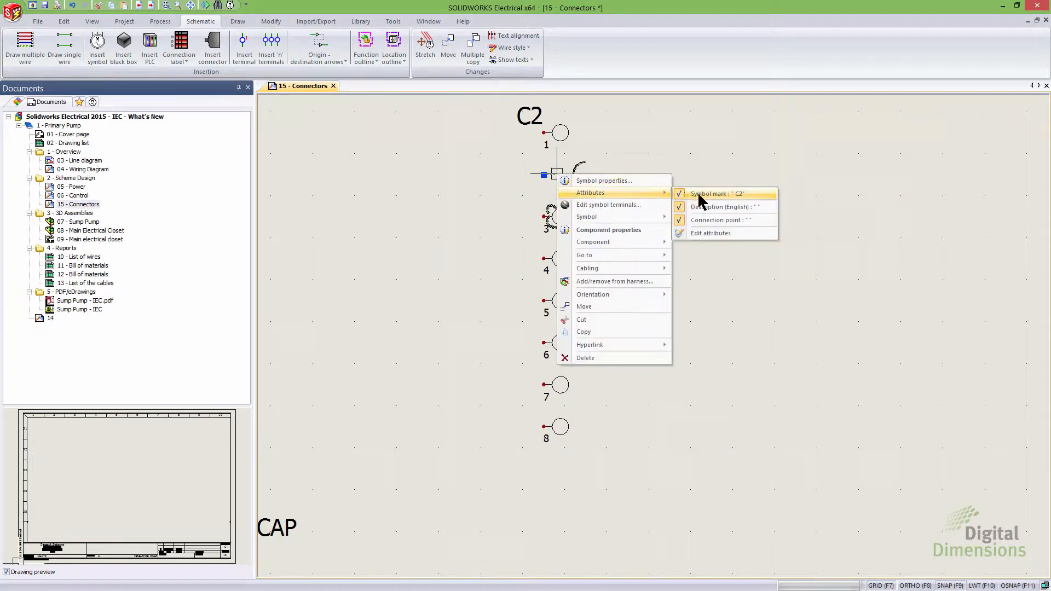
left_click(717, 197)
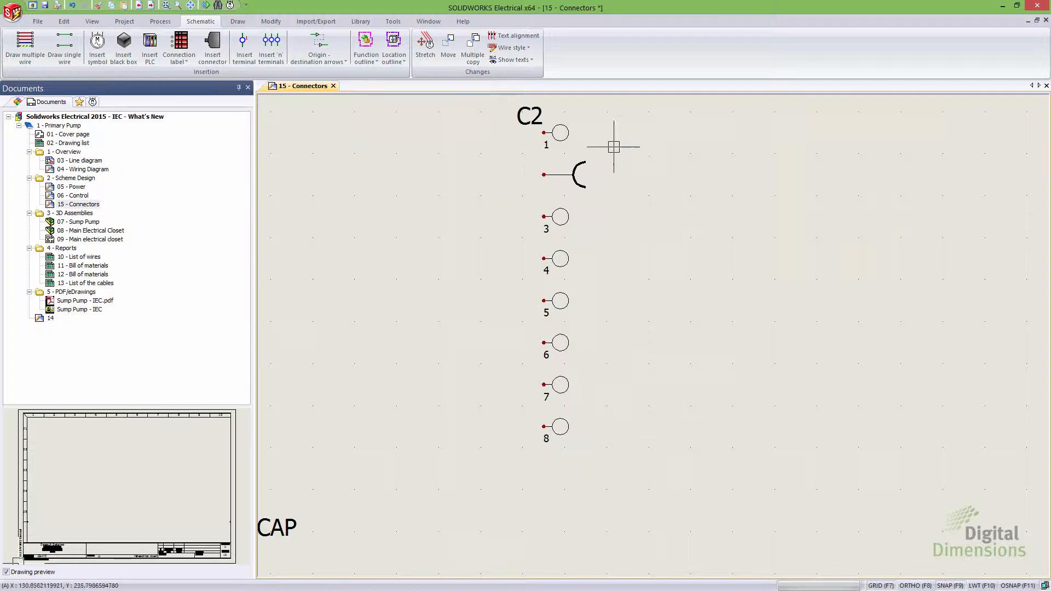
Step: Draw eight single wires at once from C1 pins 1–8 across to the C2 pins
scroll(616, 263, "down", 4)
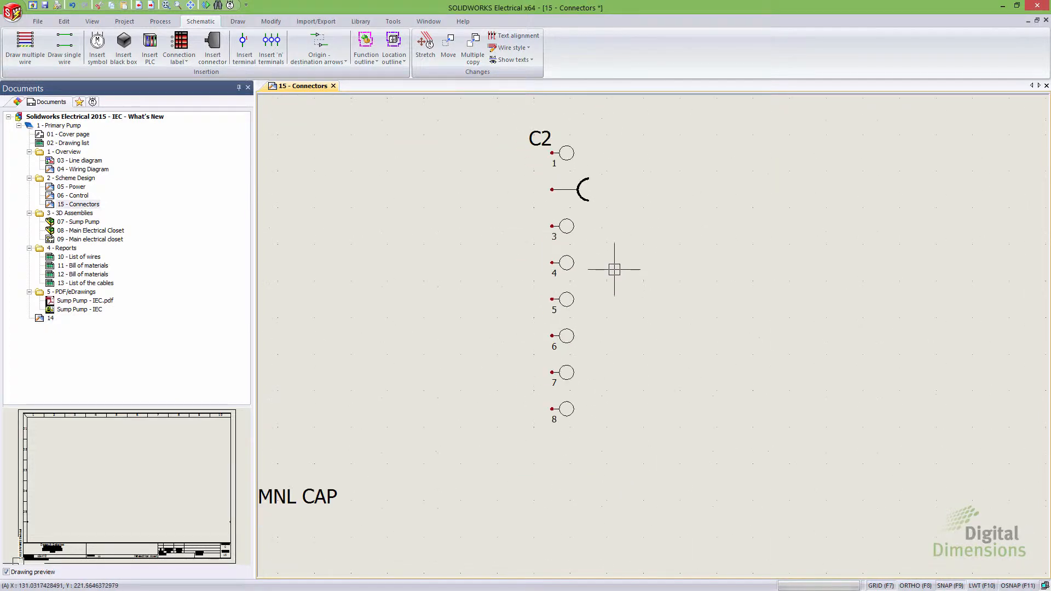
middle_click_drag(530, 289, 561, 275)
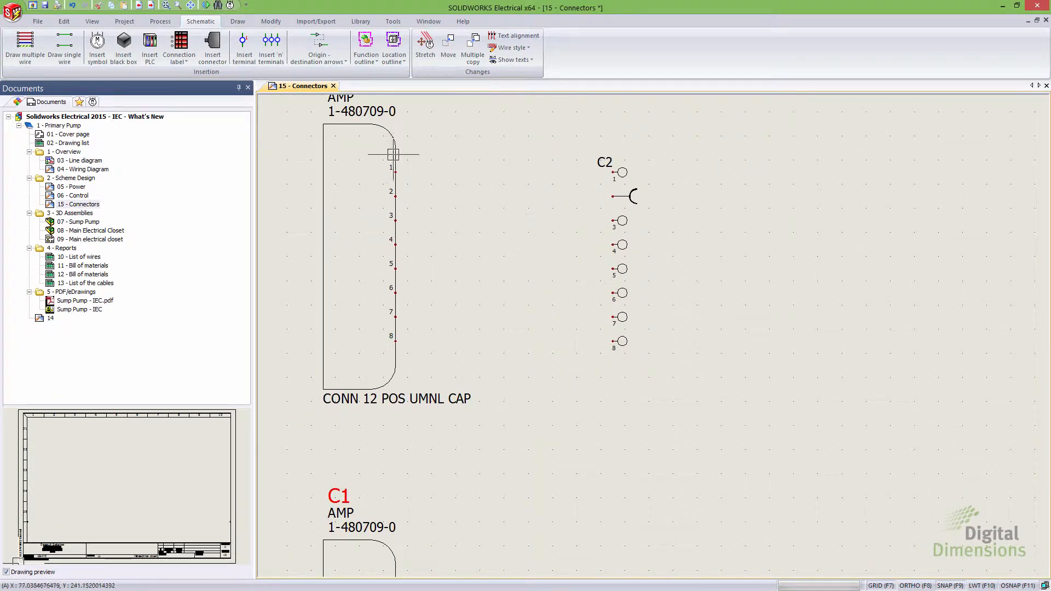
left_click(64, 47)
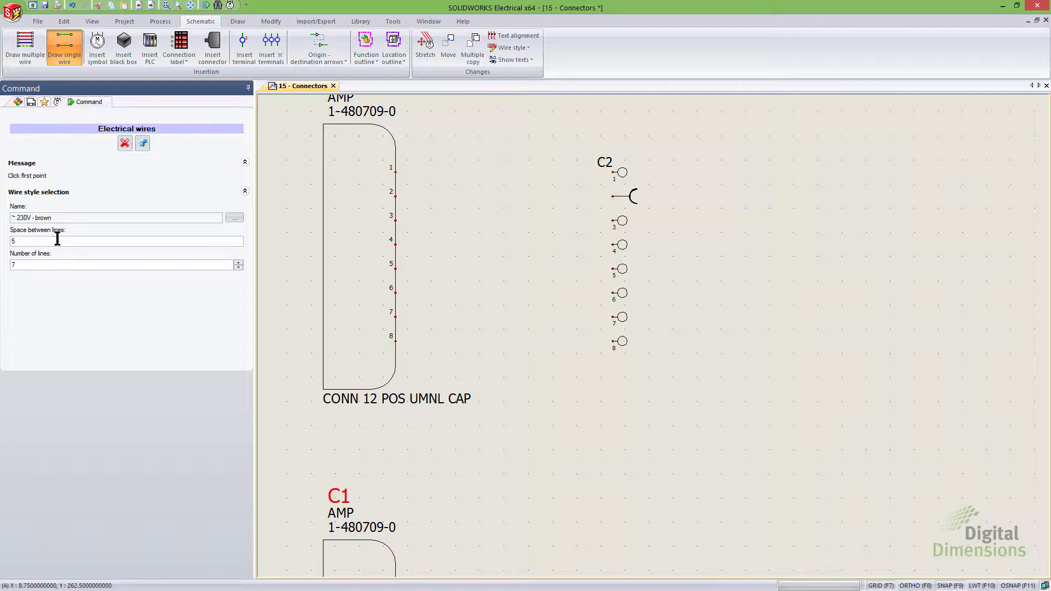
left_click(239, 262)
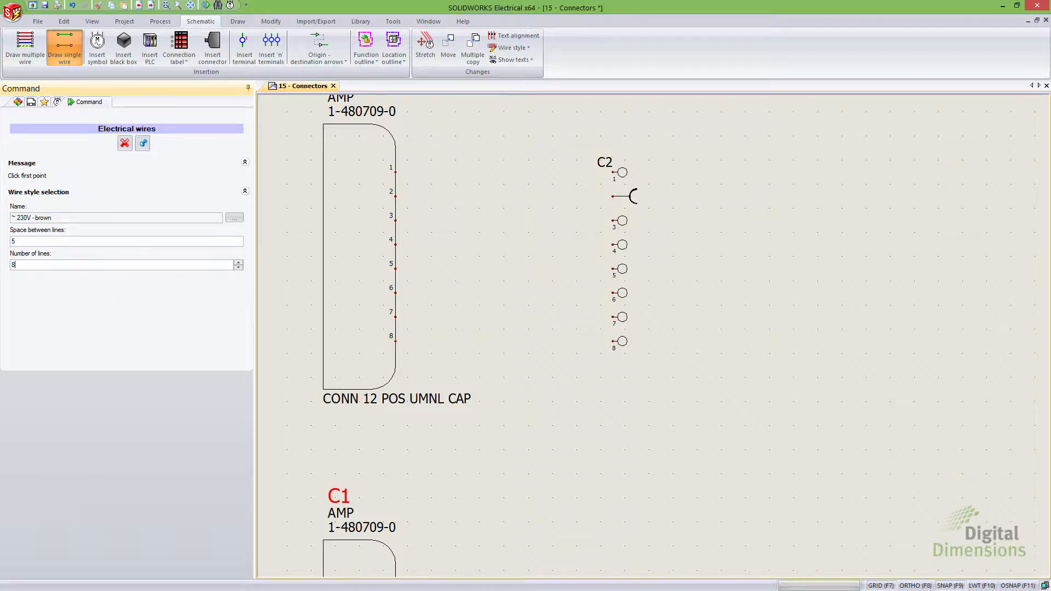
left_click(384, 171)
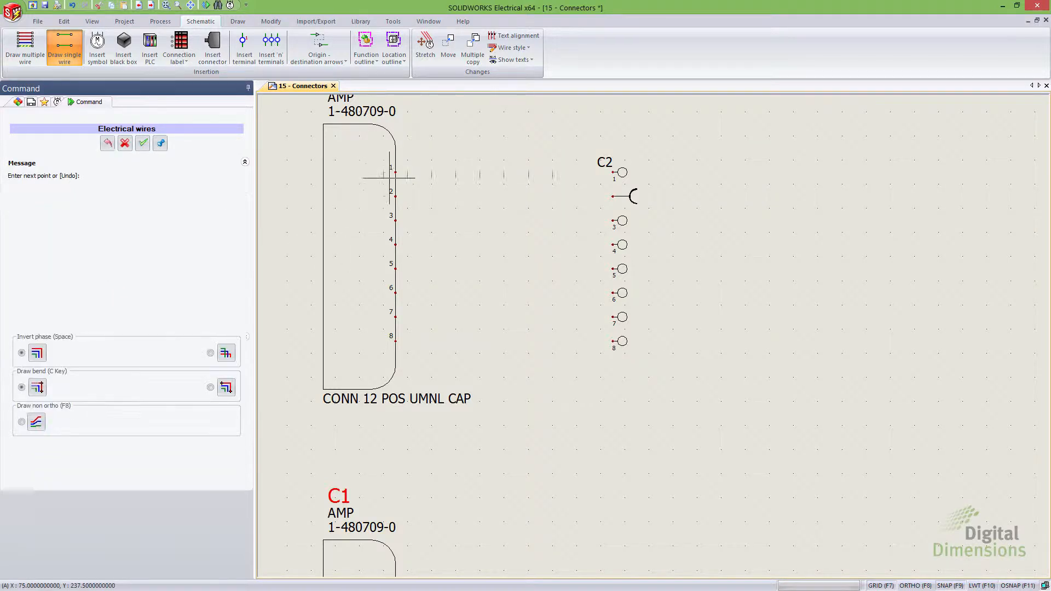
left_click(692, 186)
key("Escape")
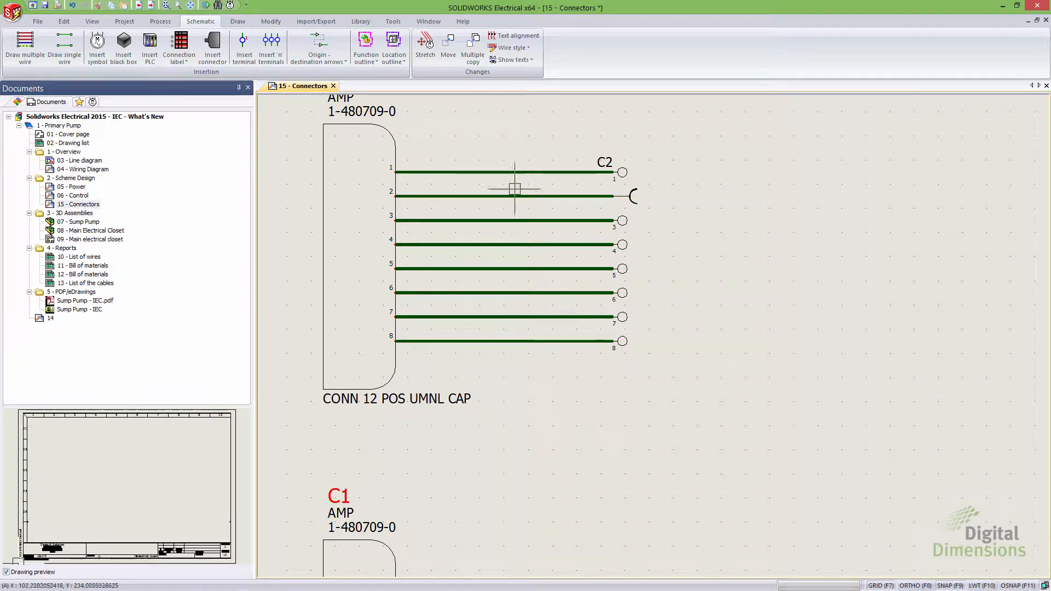
Step: Convert the eight new wires between C1 and C2 into bridges
left_click(520, 364)
left_click(461, 171)
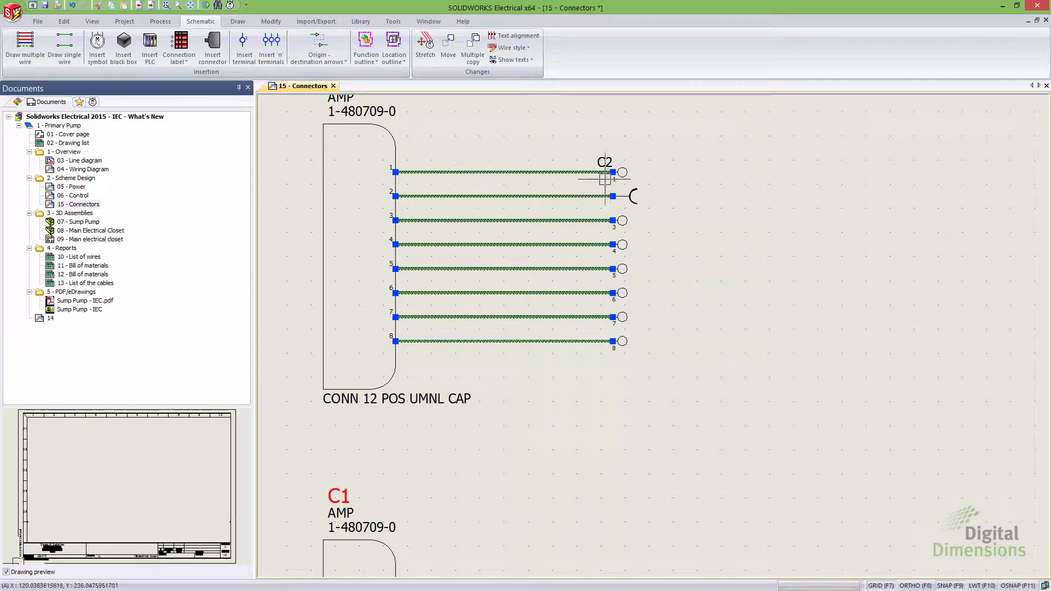
right_click(479, 171)
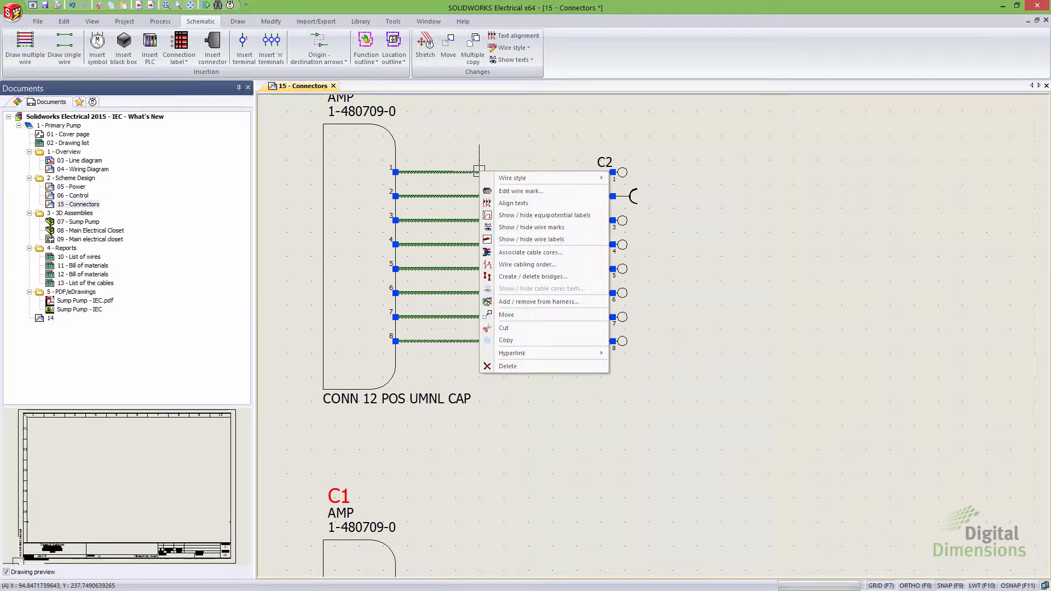
left_click(541, 277)
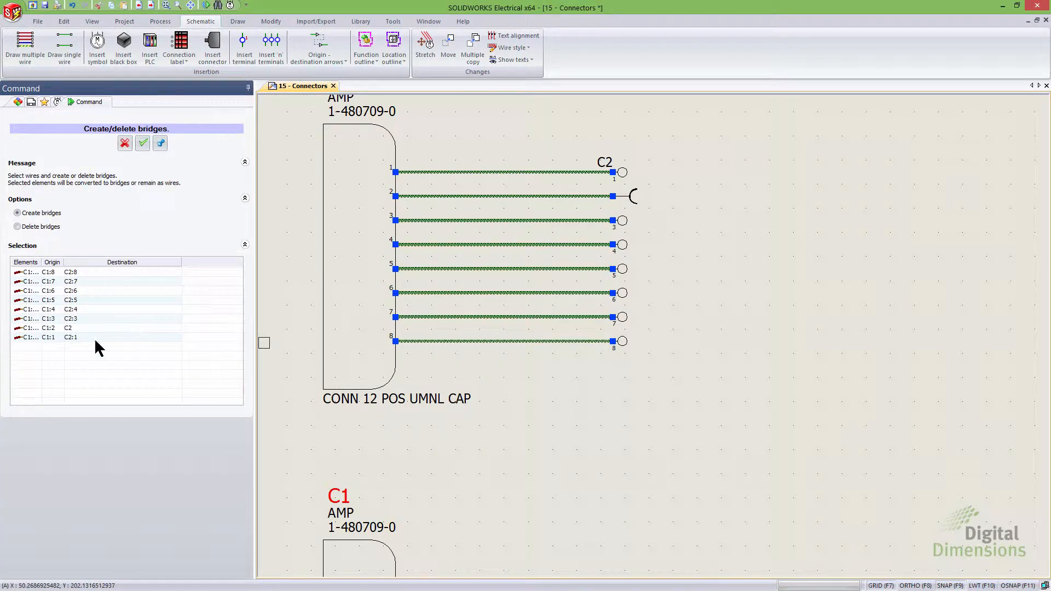
left_click(143, 143)
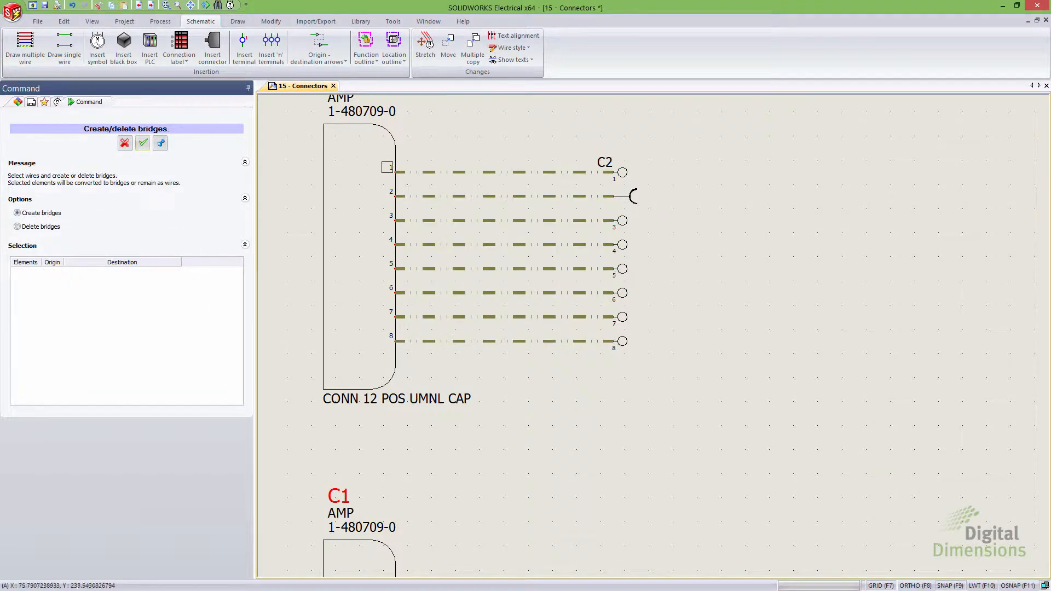
left_click(125, 144)
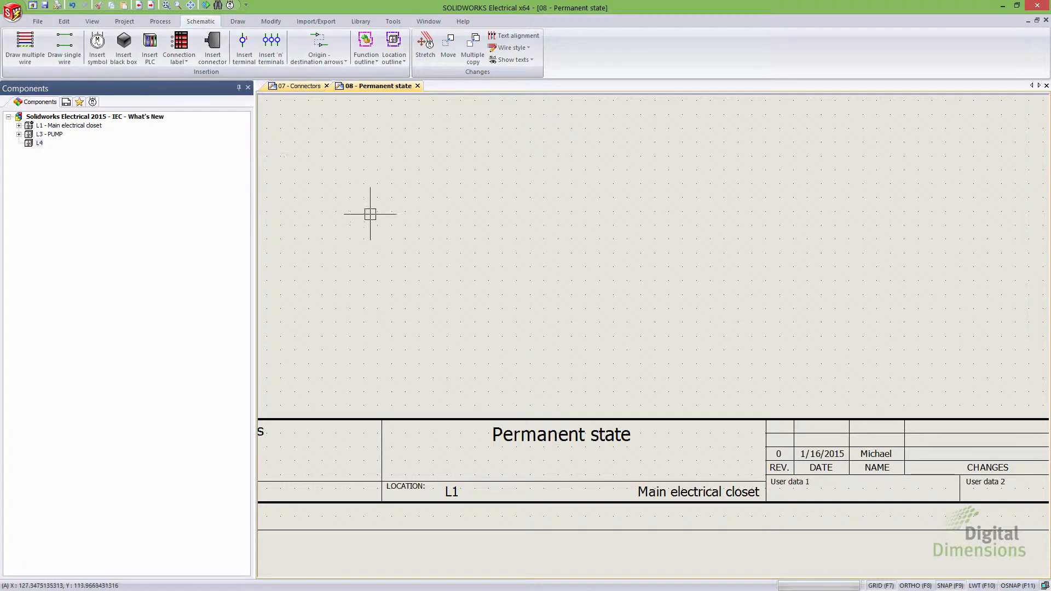
Step: Insert the measurement symbol on the Permanent state sheet and open its manufacturer part and circuits properties
left_click(99, 55)
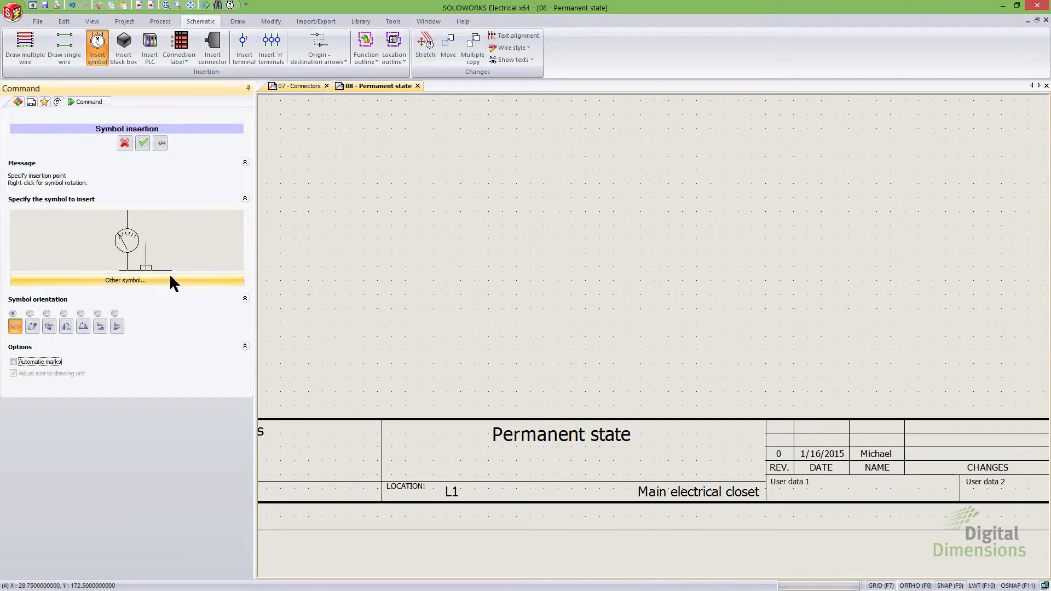
left_click(520, 246)
left_click(374, 159)
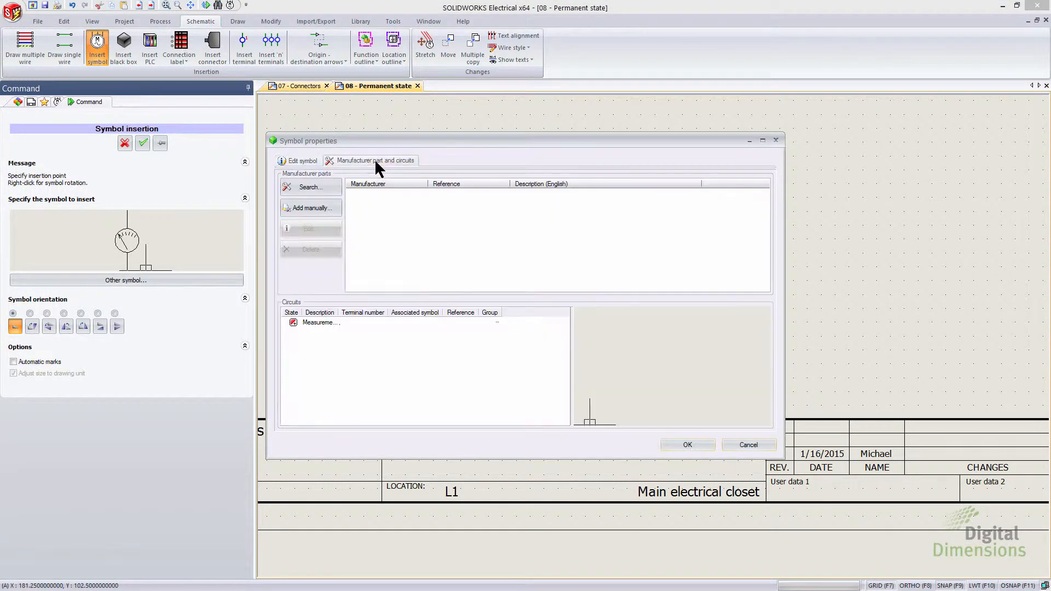
Step: Search the manufacturer parts for the measurement class and assign the Socomec 192J1604 part to the symbol
left_click(330, 189)
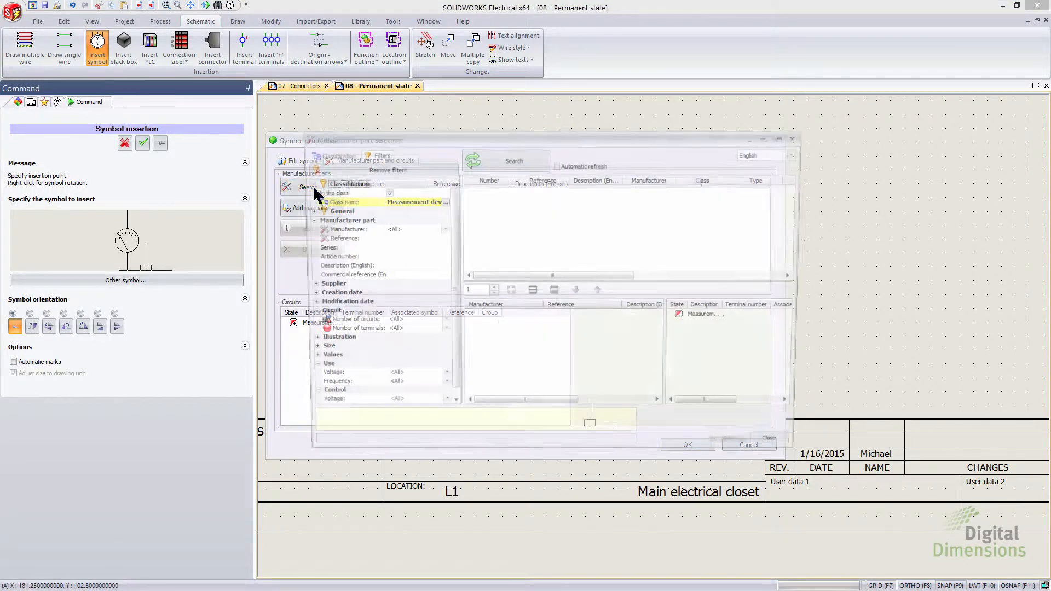
left_click(503, 160)
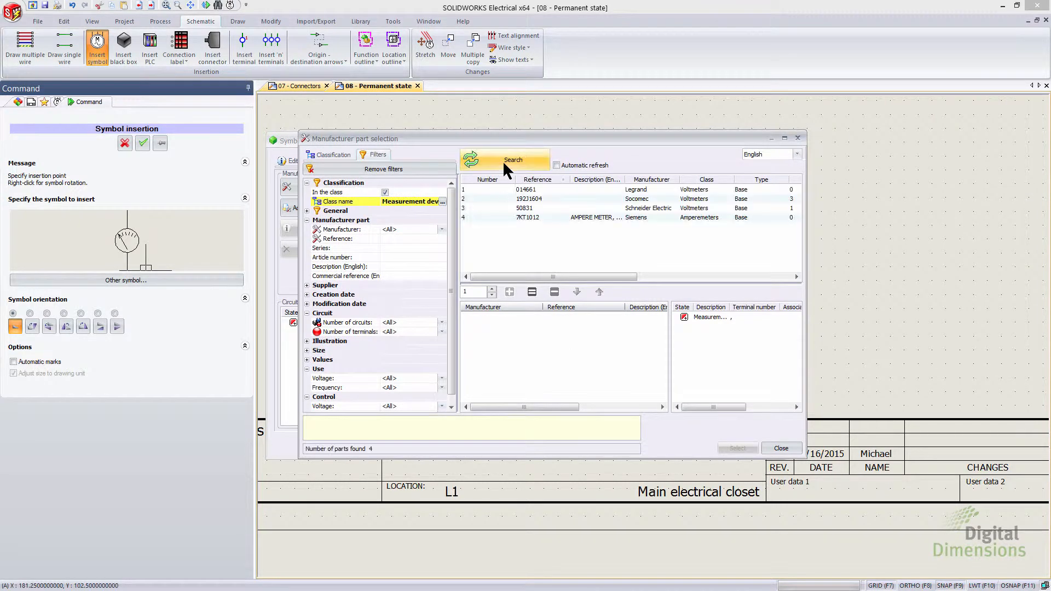
left_click(496, 196)
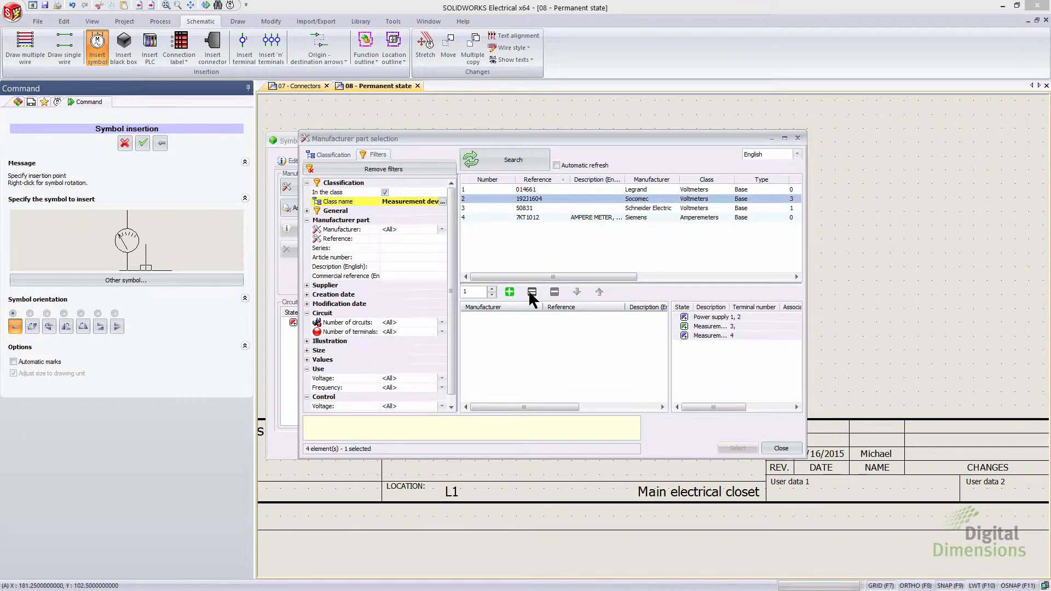
left_click(510, 292)
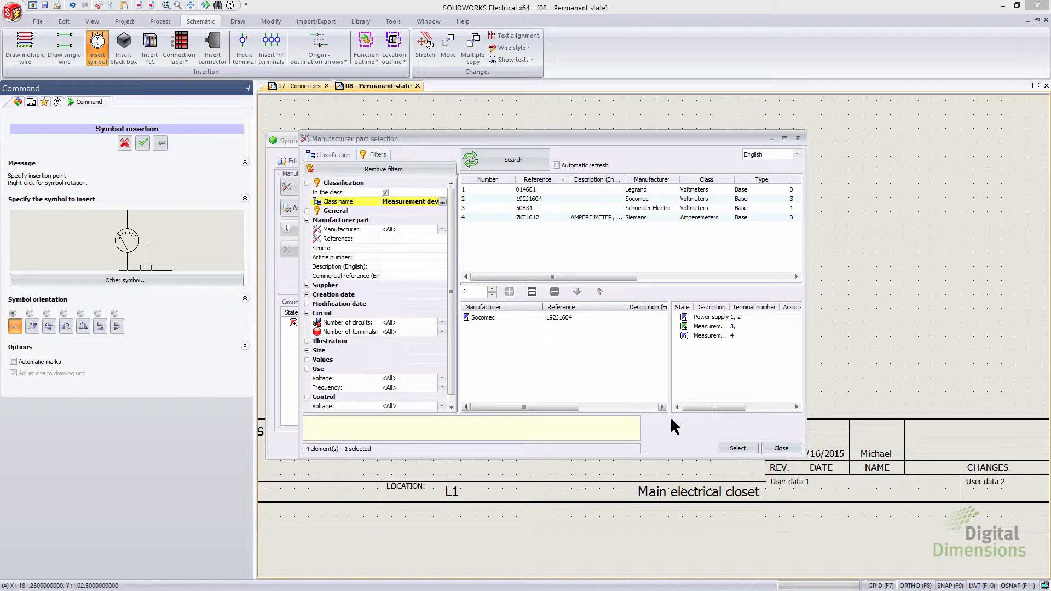
left_click(736, 449)
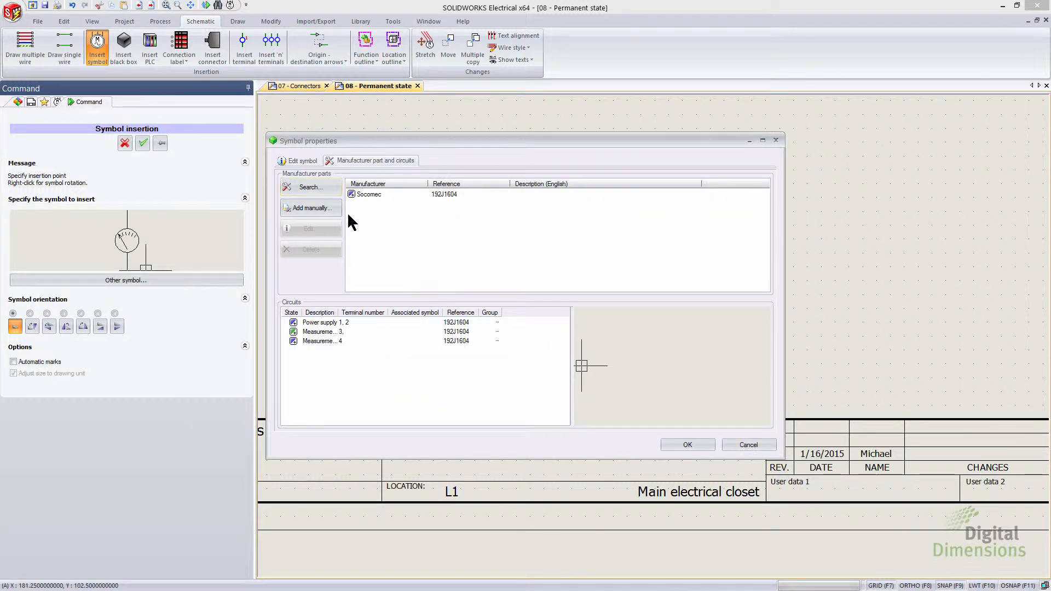
Step: Set the measurement symbol's location to L4 and confirm its insertion on the Permanent state sheet
left_click(307, 163)
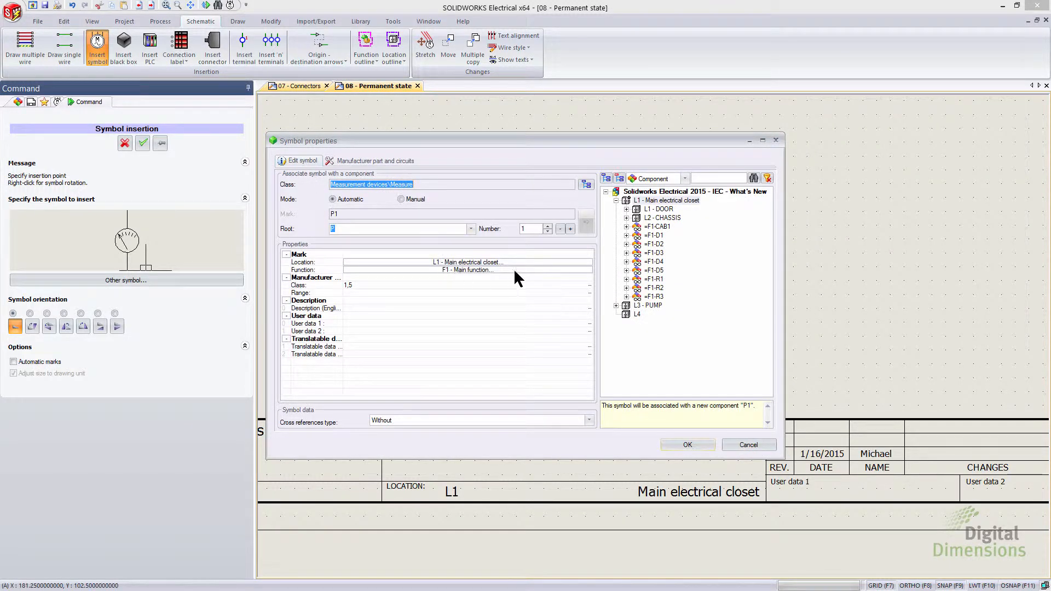
left_click(484, 262)
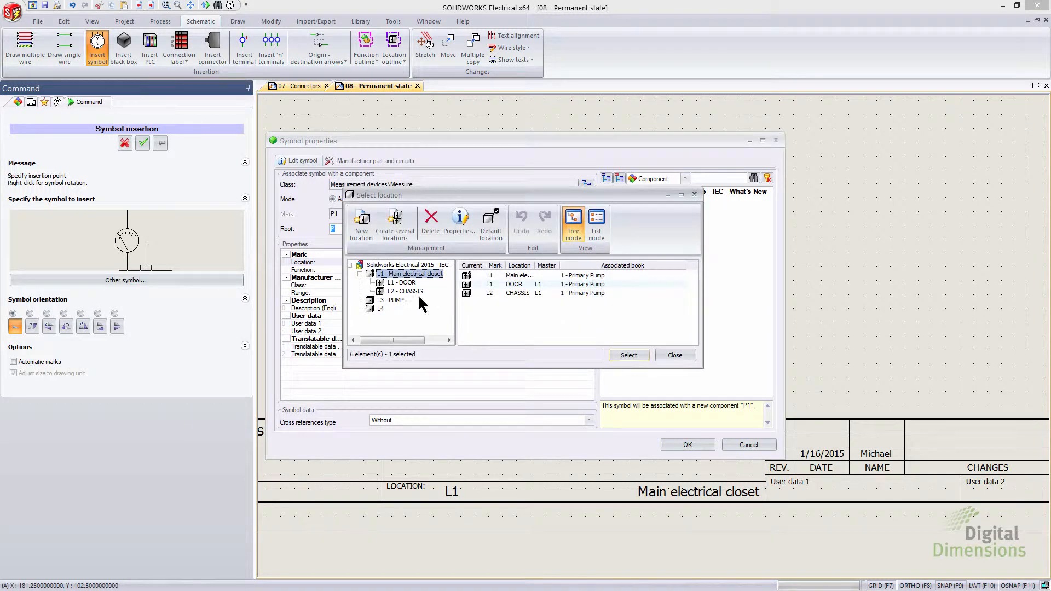
left_click(380, 309)
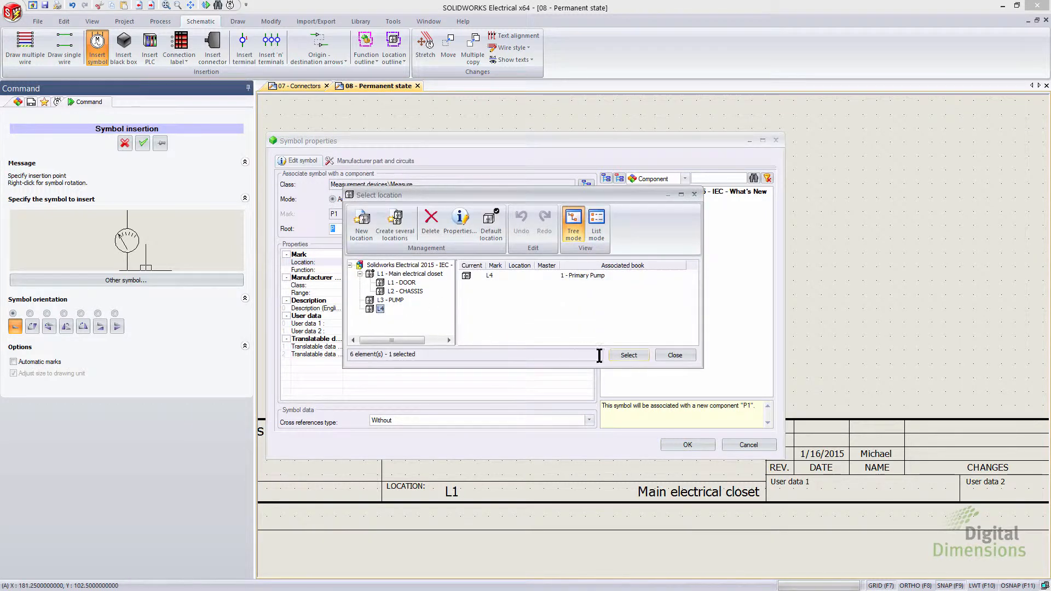
left_click(627, 355)
left_click(679, 445)
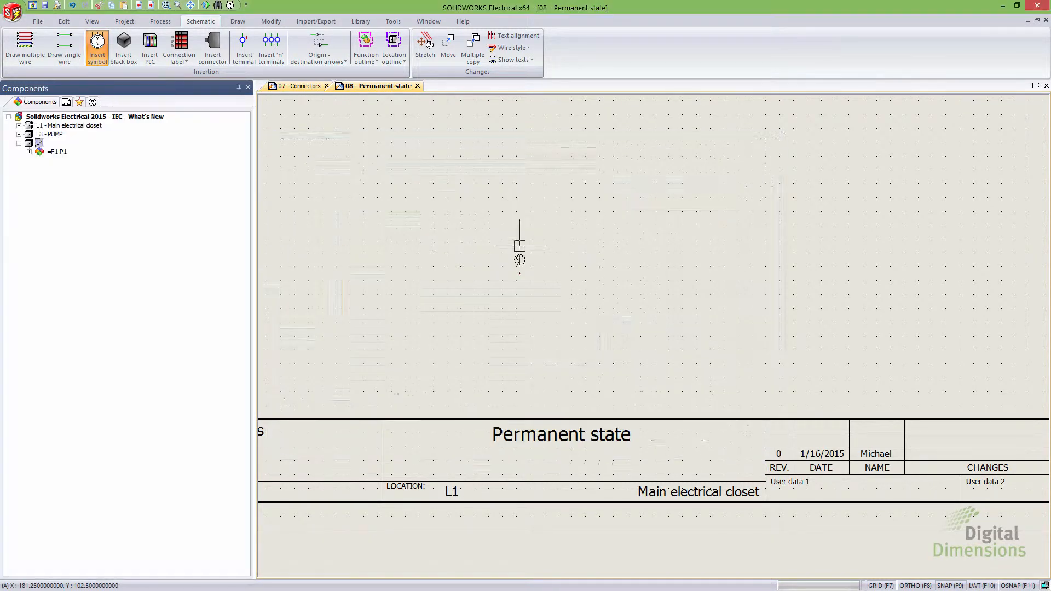
left_click(519, 246)
Step: Expand the new P1 component under L4 in the components tree to view its symbol
left_click(29, 153)
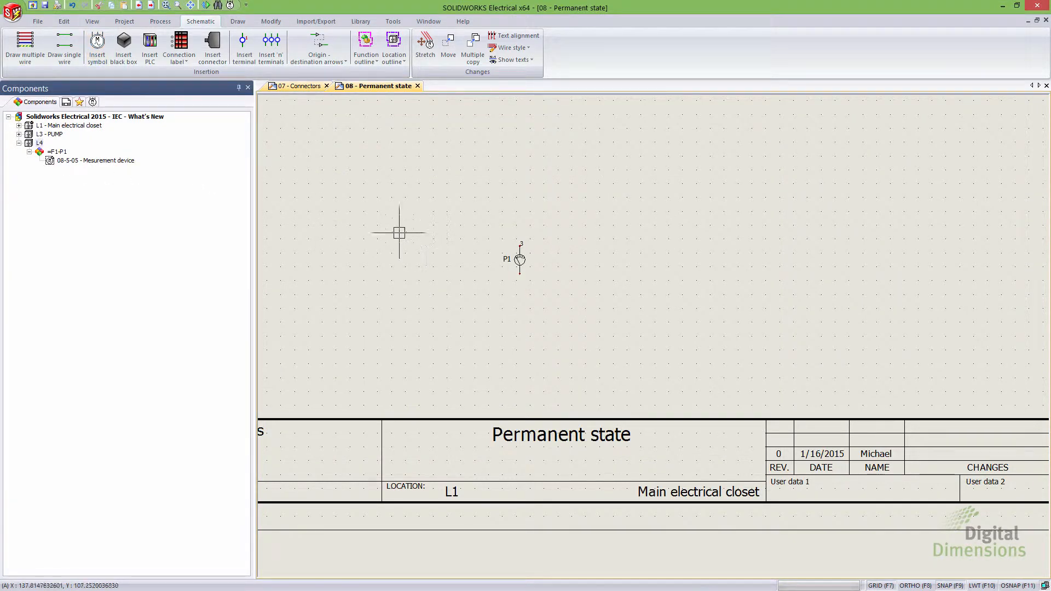
left_click(73, 161)
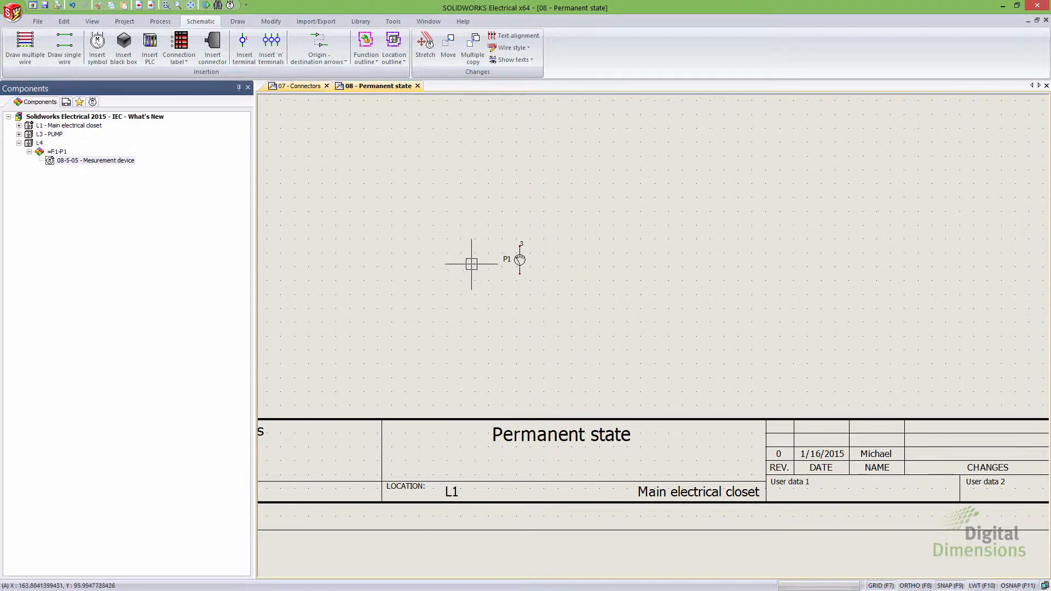
Step: Delete the P1 measurement symbol from the sheet
left_click_drag(470, 217, 557, 301)
key("Delete")
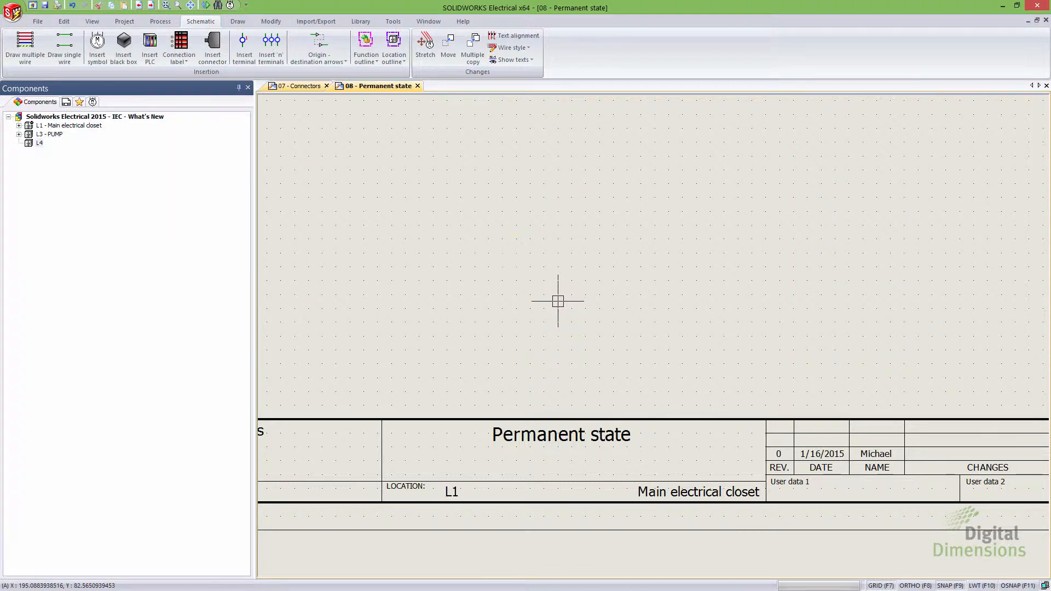
right_click(39, 144)
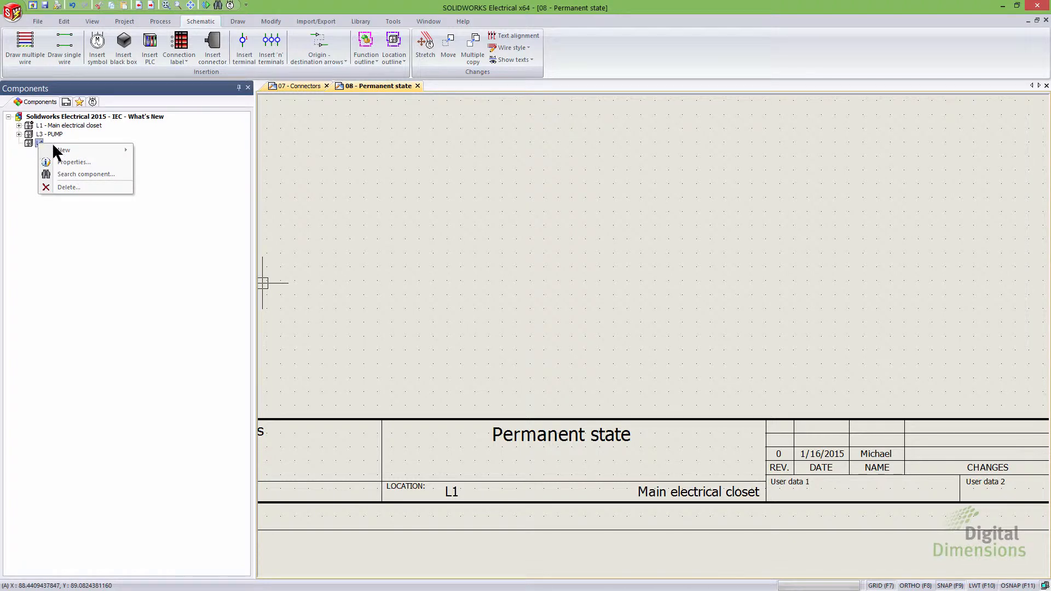
mouse_move(87, 149)
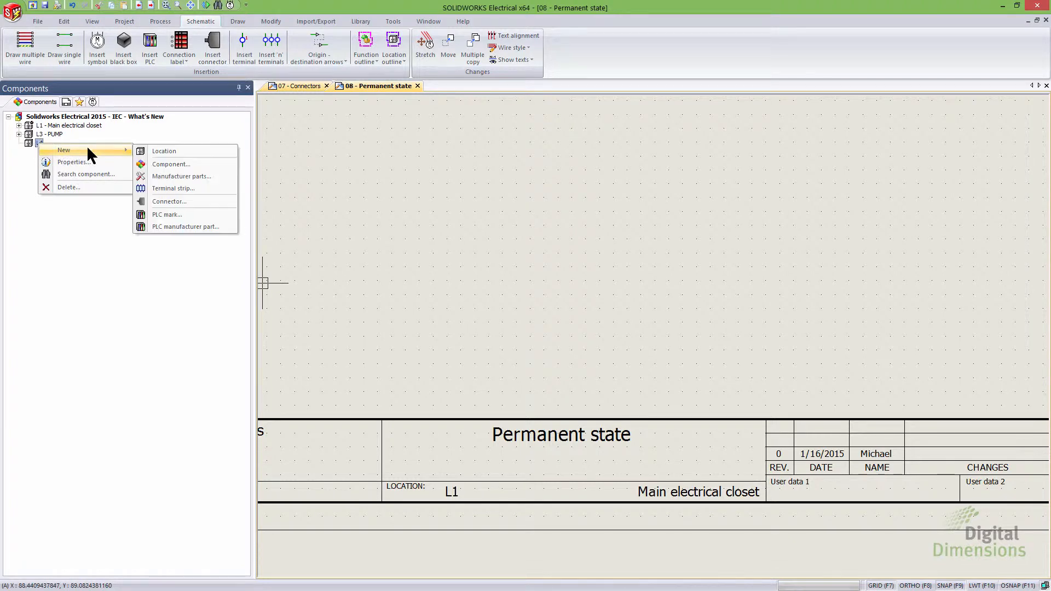
left_click(188, 167)
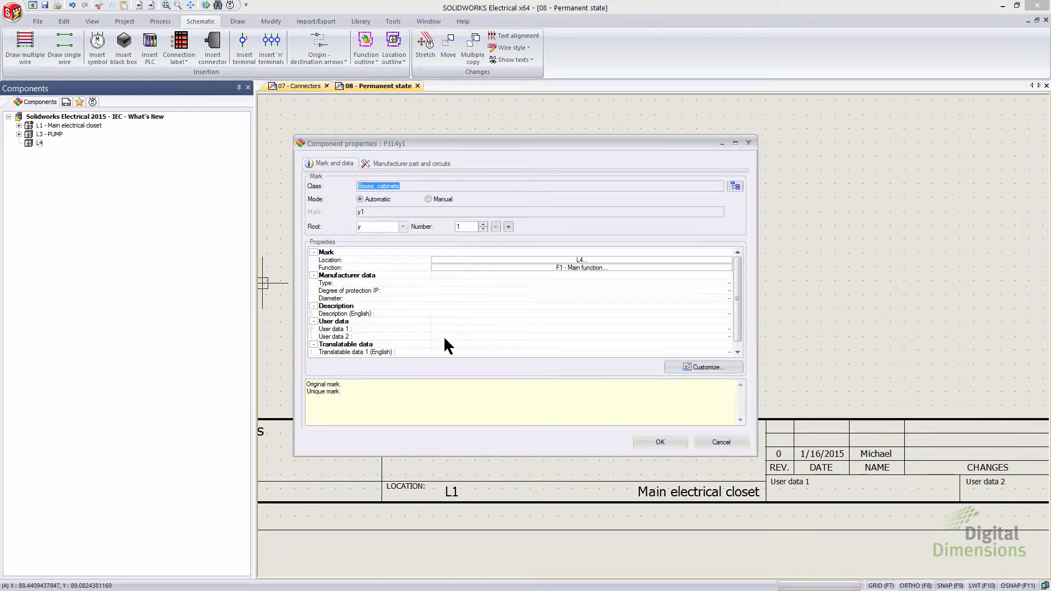
left_click(707, 442)
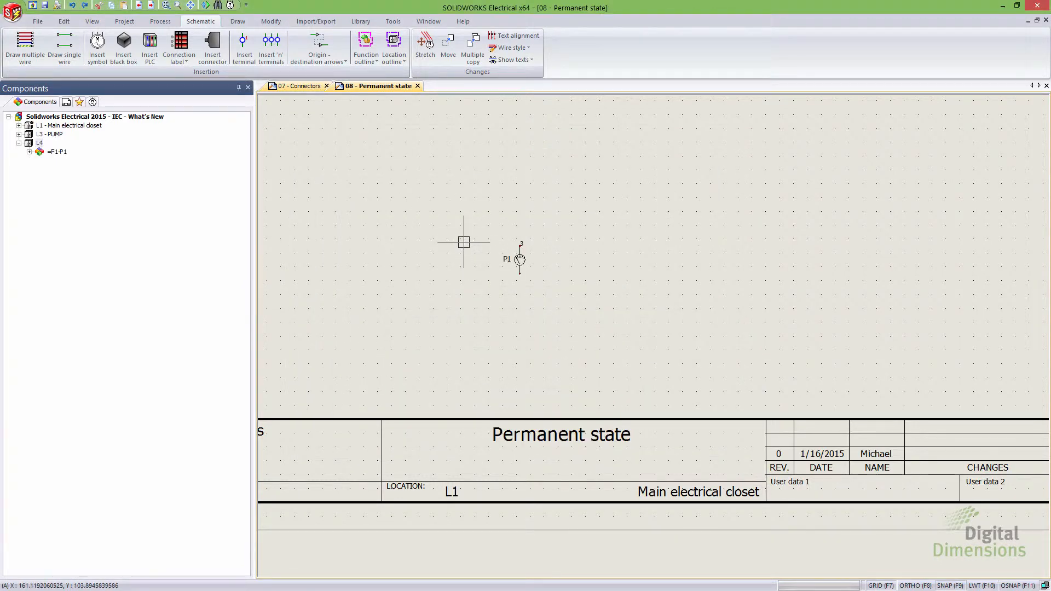
Step: Set the =F1-P1 component under L4 as a permanent component
left_click(29, 152)
right_click(48, 152)
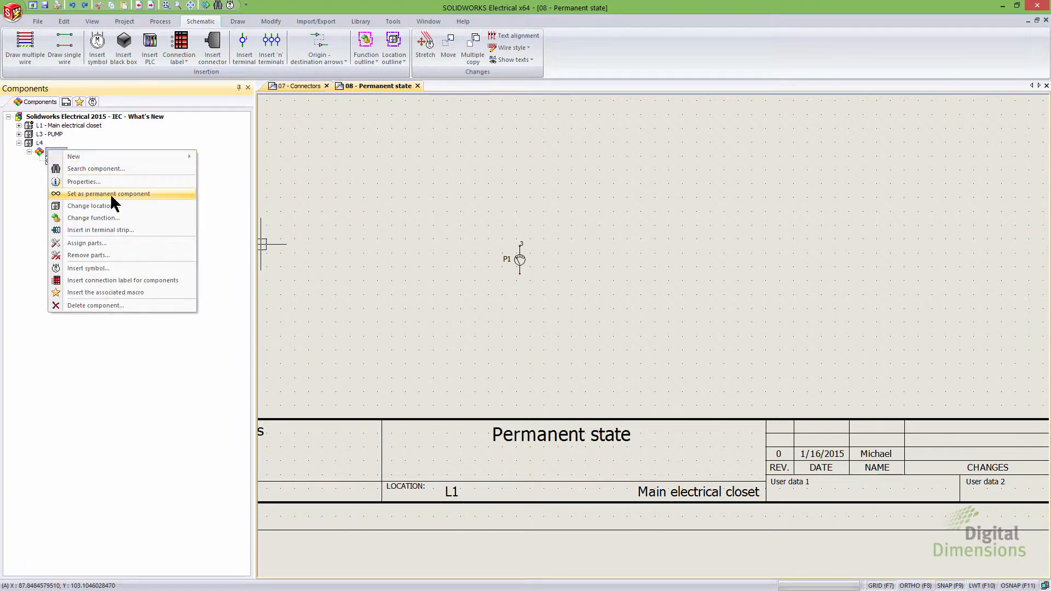
left_click(148, 194)
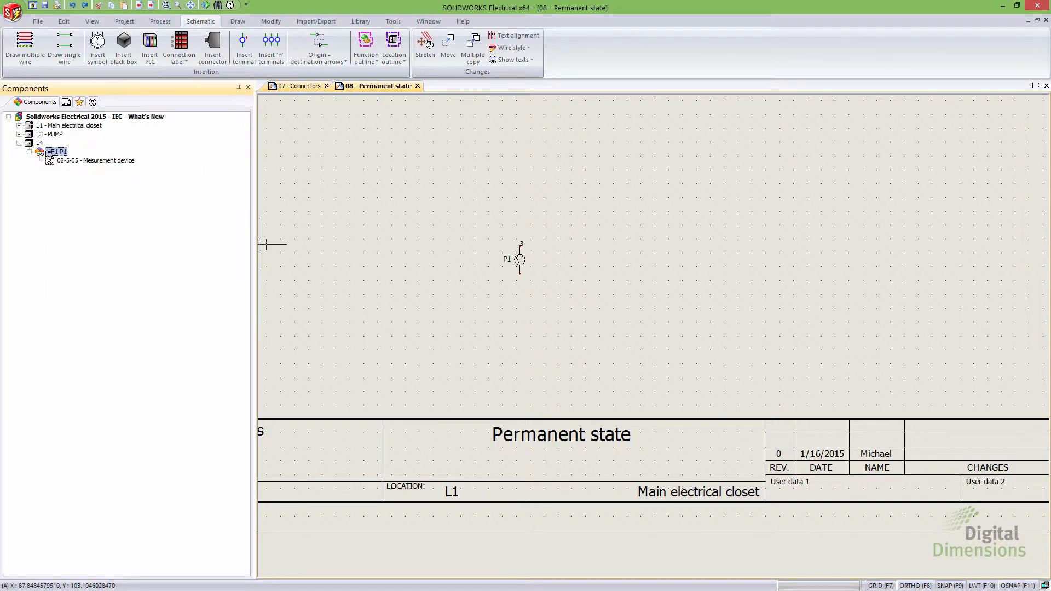
Step: Delete the P1 measurement symbol from the sheet while keeping its permanent component
left_click(524, 259)
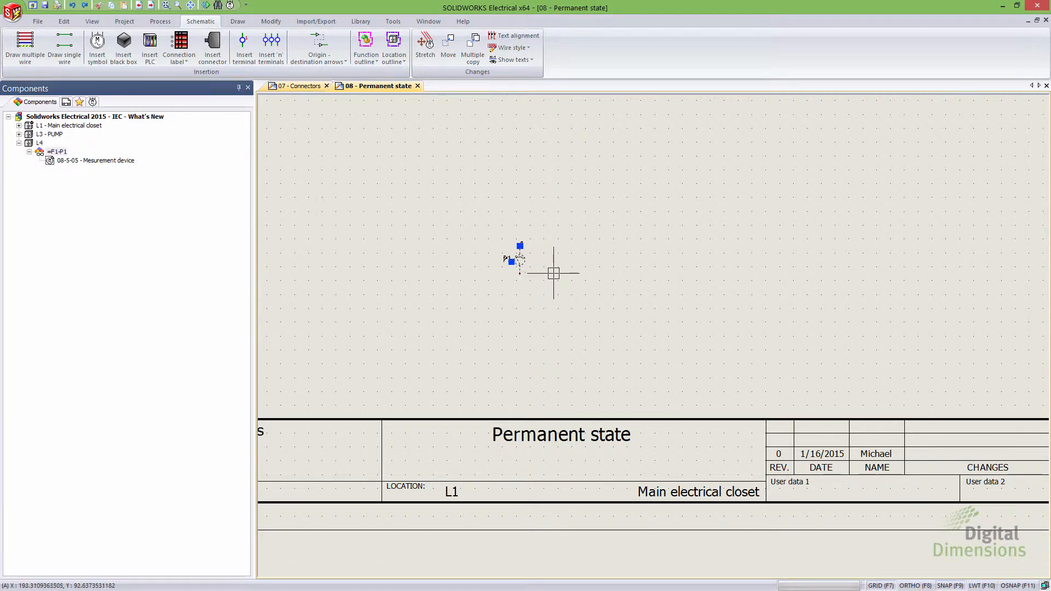
key("Delete")
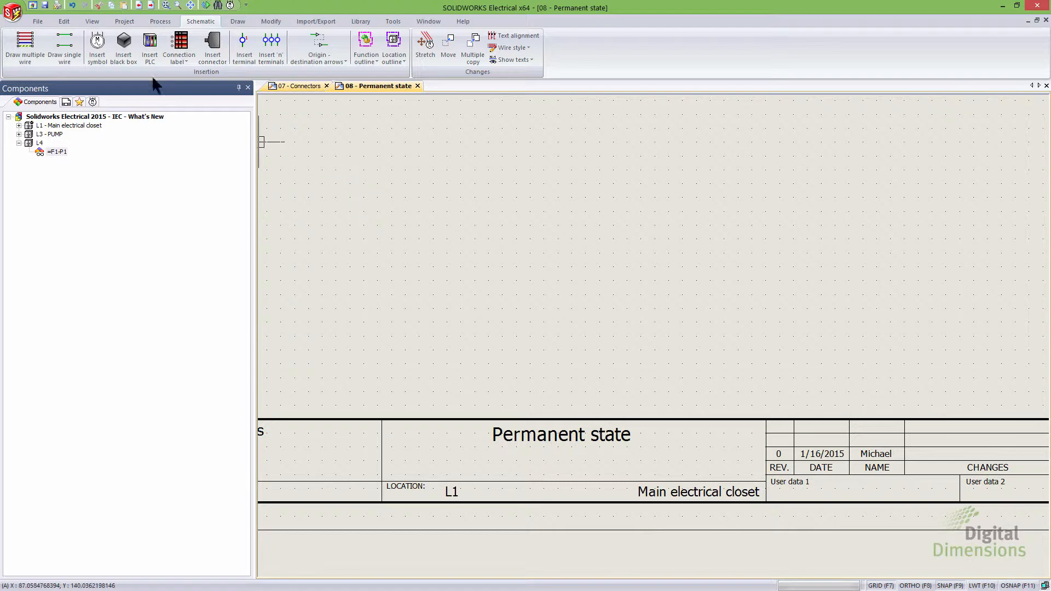
Step: Insert the mA Ammeter symbol on the sheet and associate it with the existing =F1-P1 component in L4
left_click(97, 49)
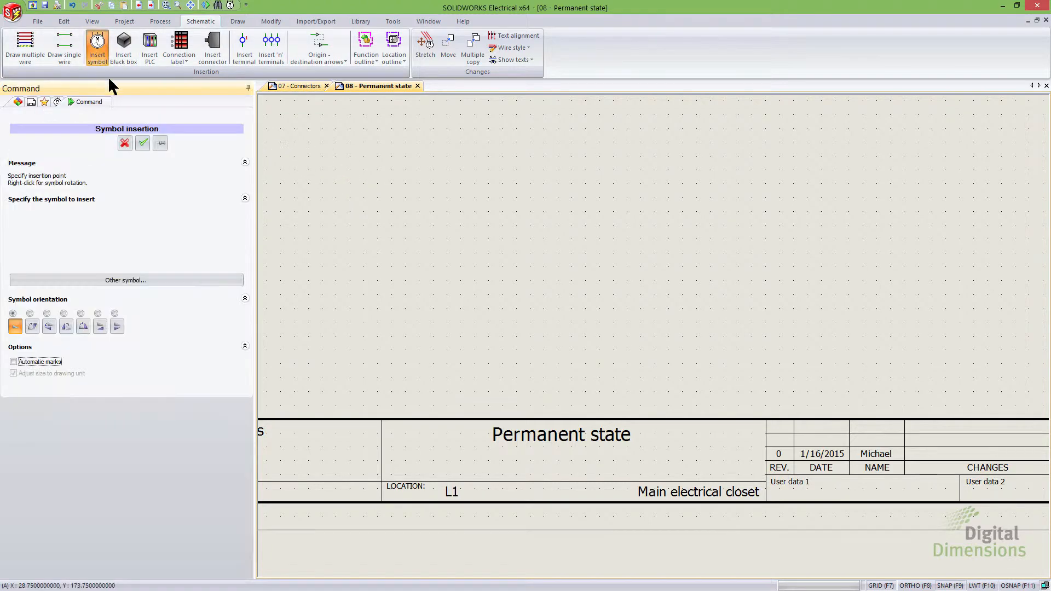
left_click(146, 279)
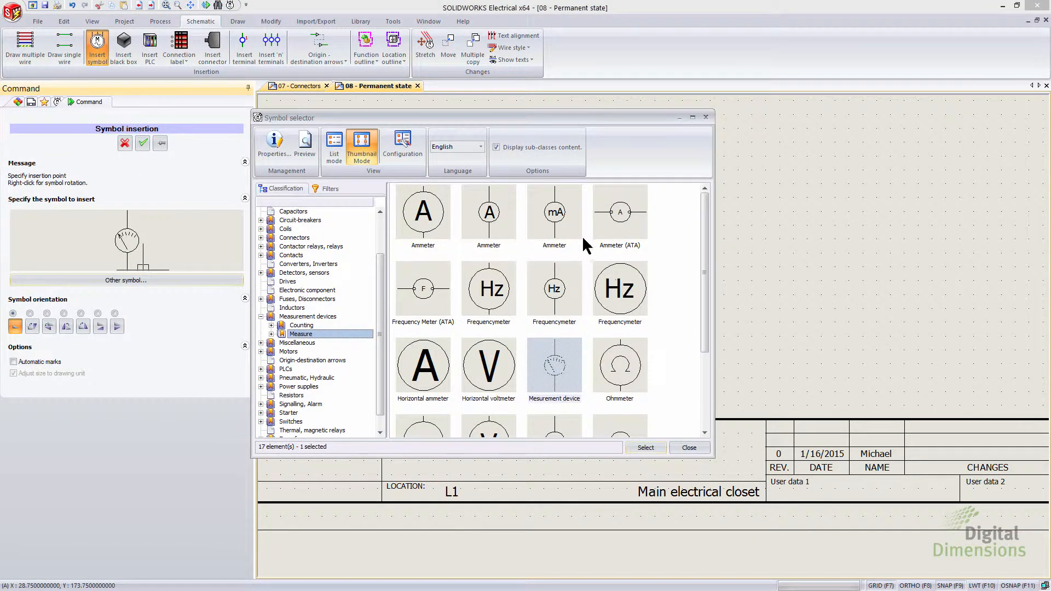
left_click(562, 220)
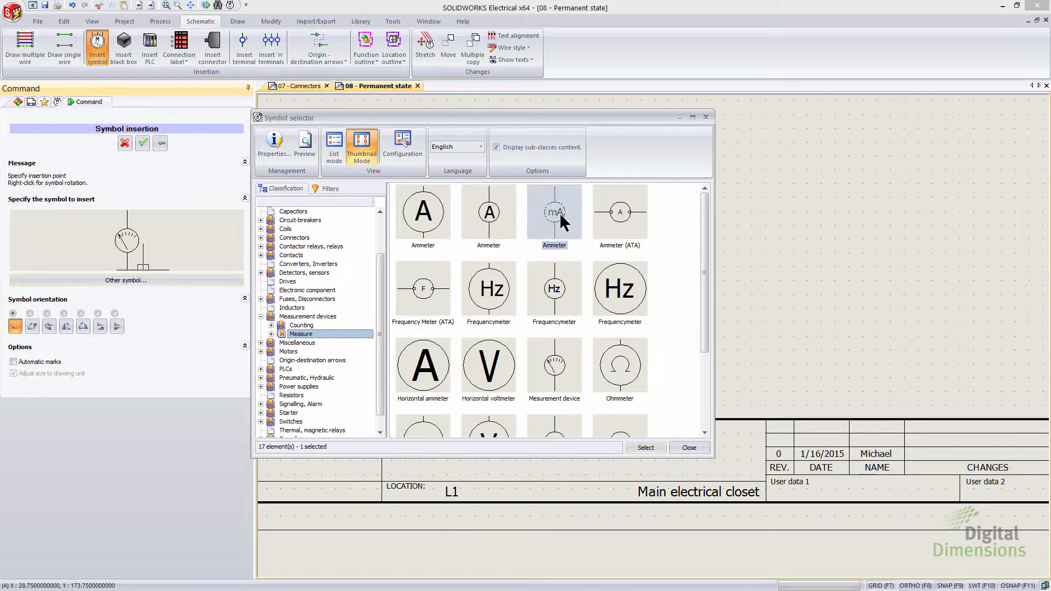
left_click(646, 447)
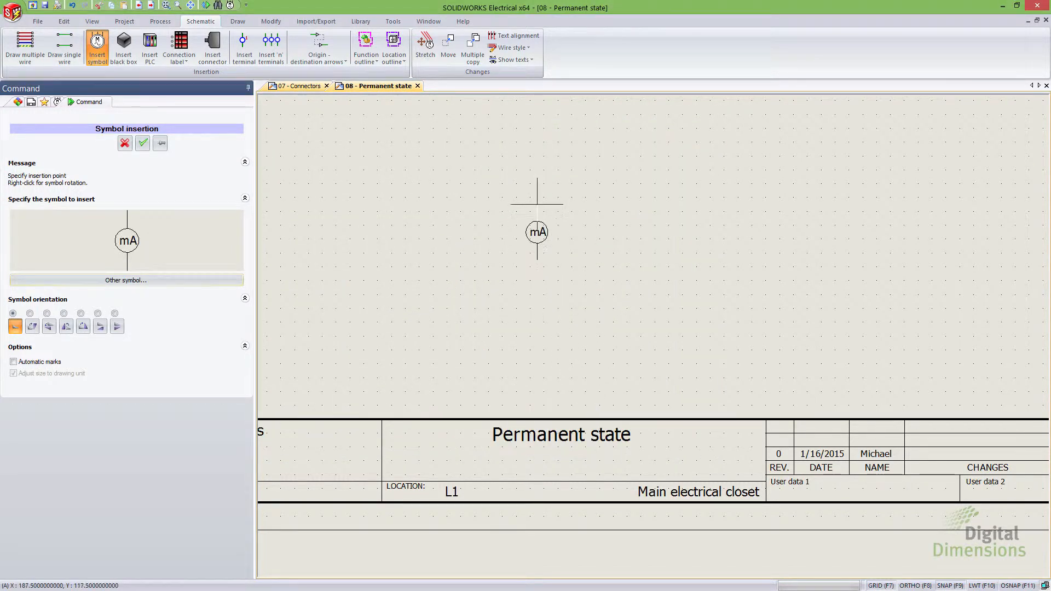
left_click(536, 235)
left_click(616, 314)
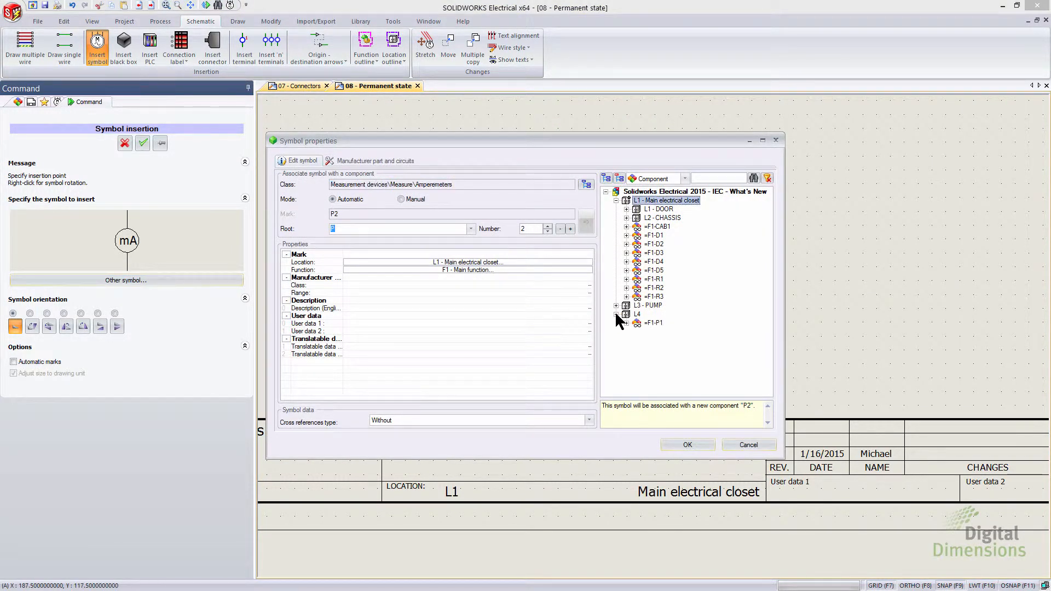
left_click(638, 322)
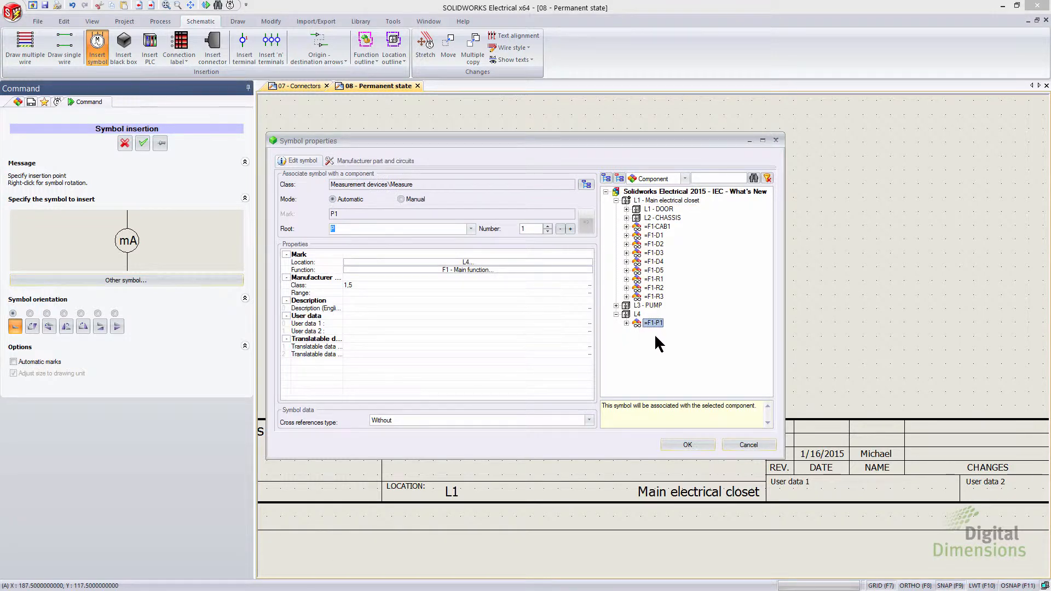
left_click(688, 444)
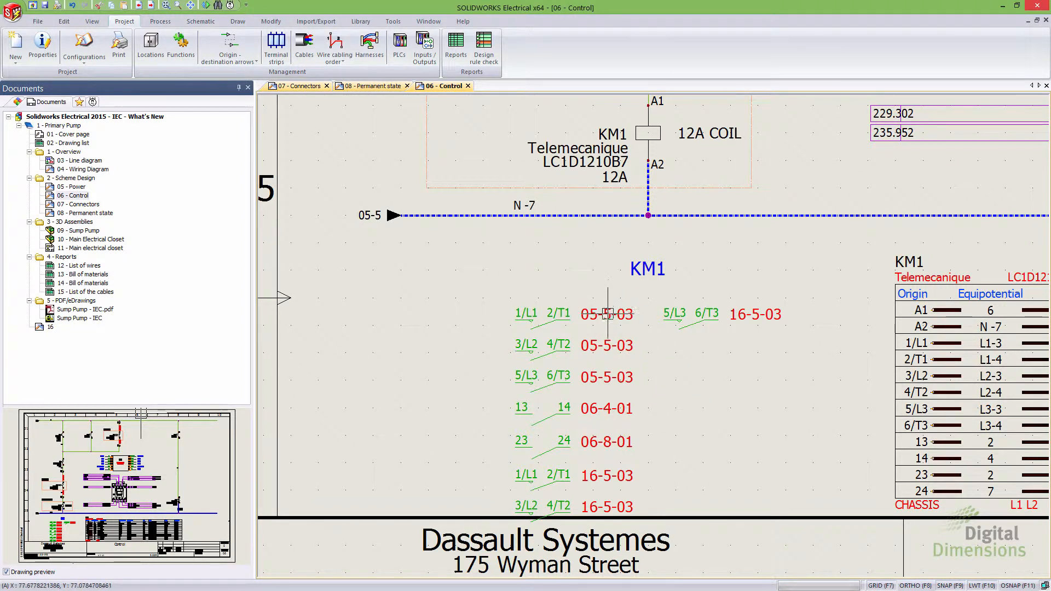
Step: Inspect the KM1 coil and its contact cross-references on the Control sheet
left_click(597, 331)
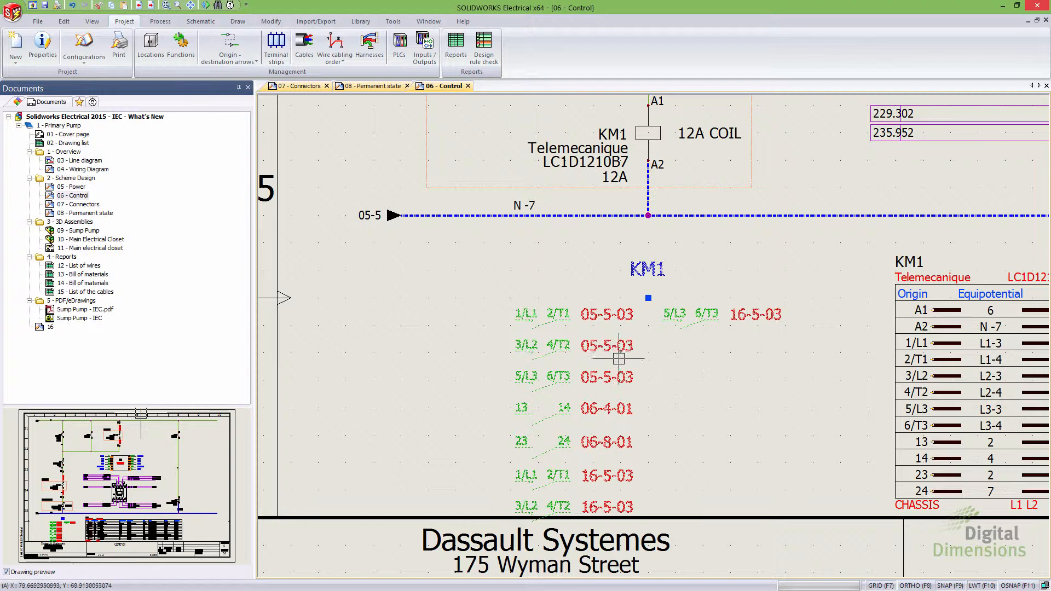
left_click(650, 134)
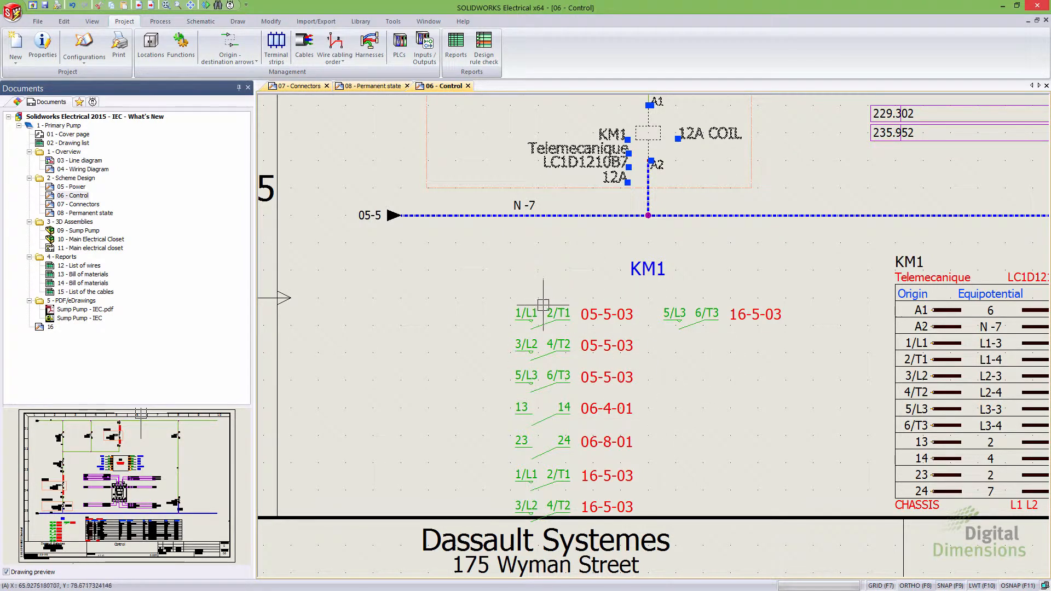
key("Escape")
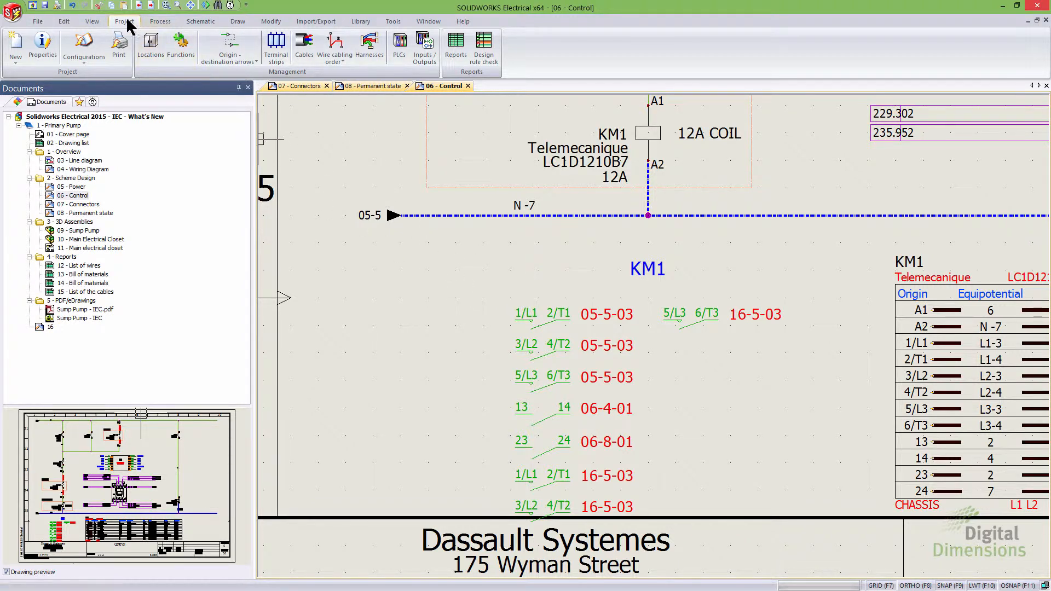
Step: Open the cross references configurations manager and add the Cross references application configuration to the project
left_click(85, 55)
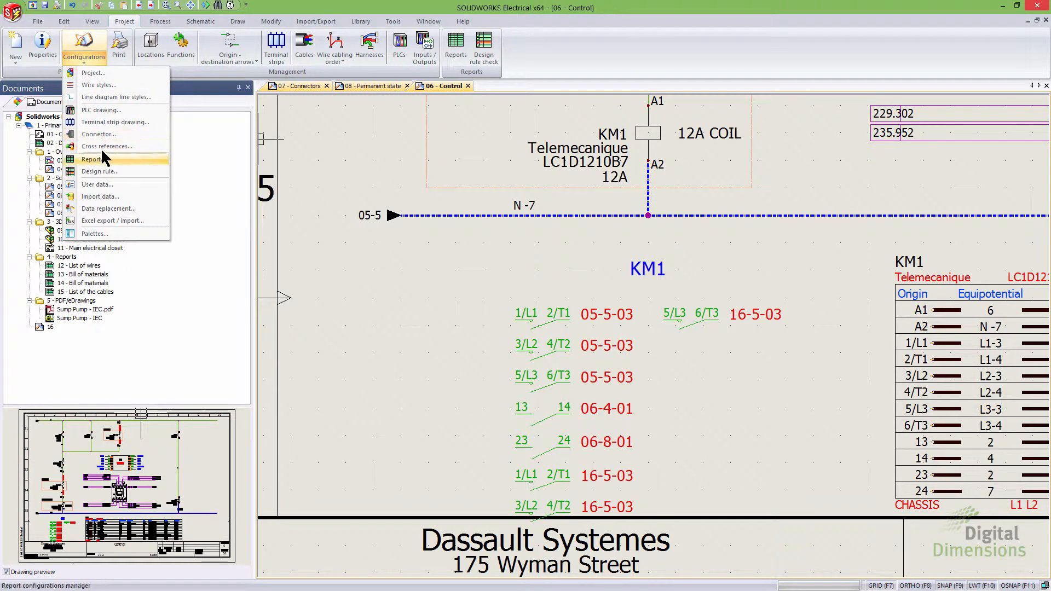
left_click(119, 146)
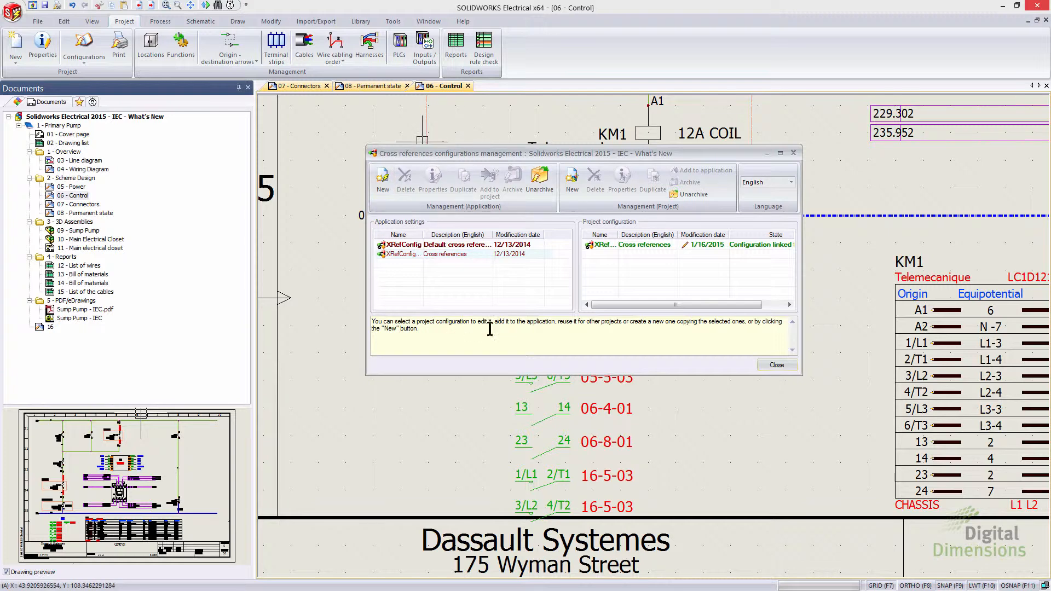
left_click(460, 246)
left_click(459, 254)
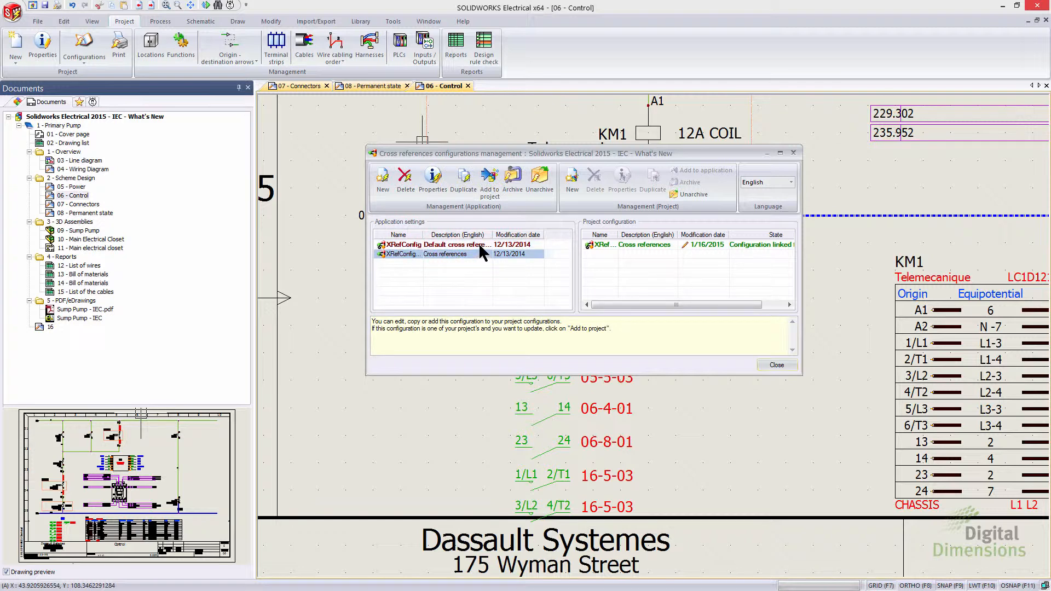
left_click(489, 179)
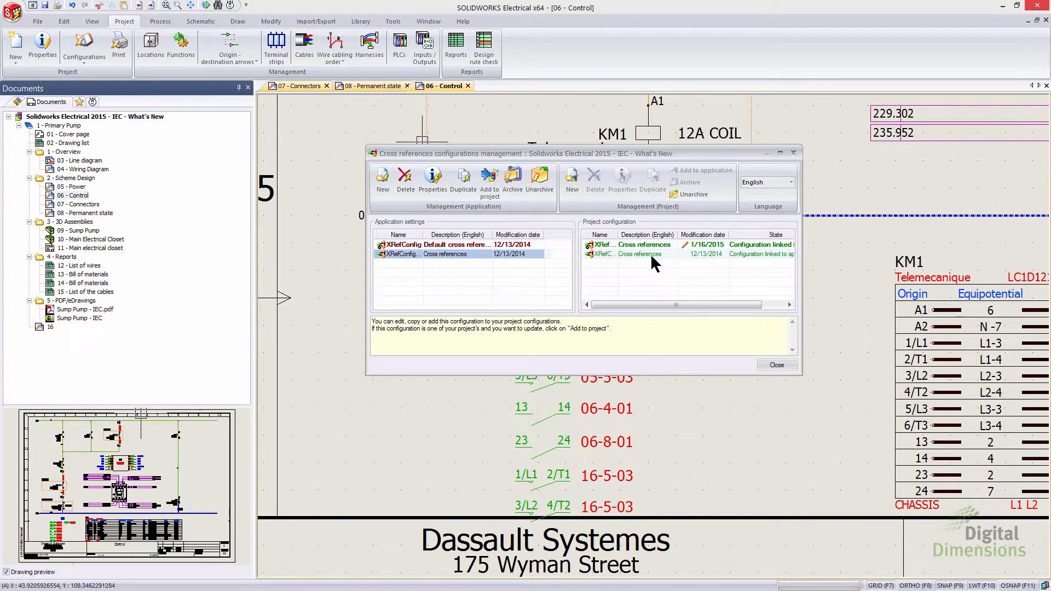
Step: Open the properties of the project's Cross references configuration and review its Style, Parent in table, Parent in line and Symbols settings
left_click(653, 256)
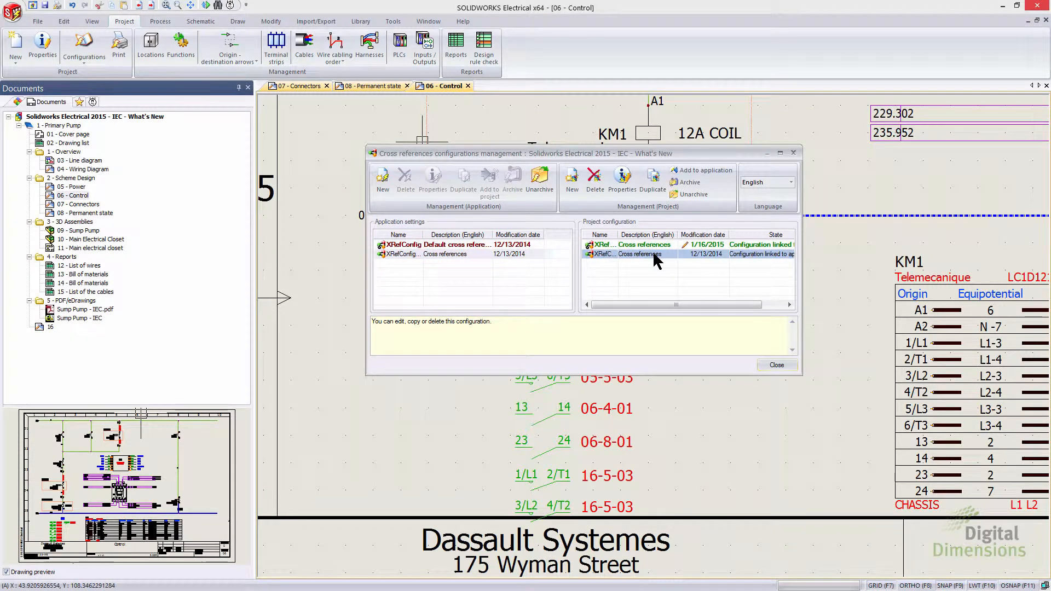
left_click(628, 179)
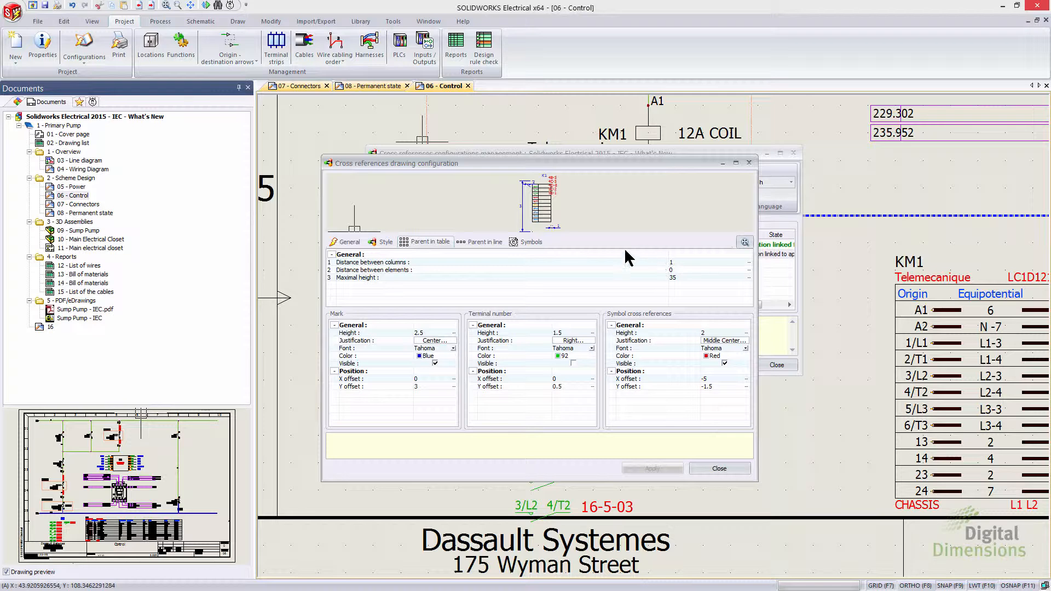
left_click(385, 243)
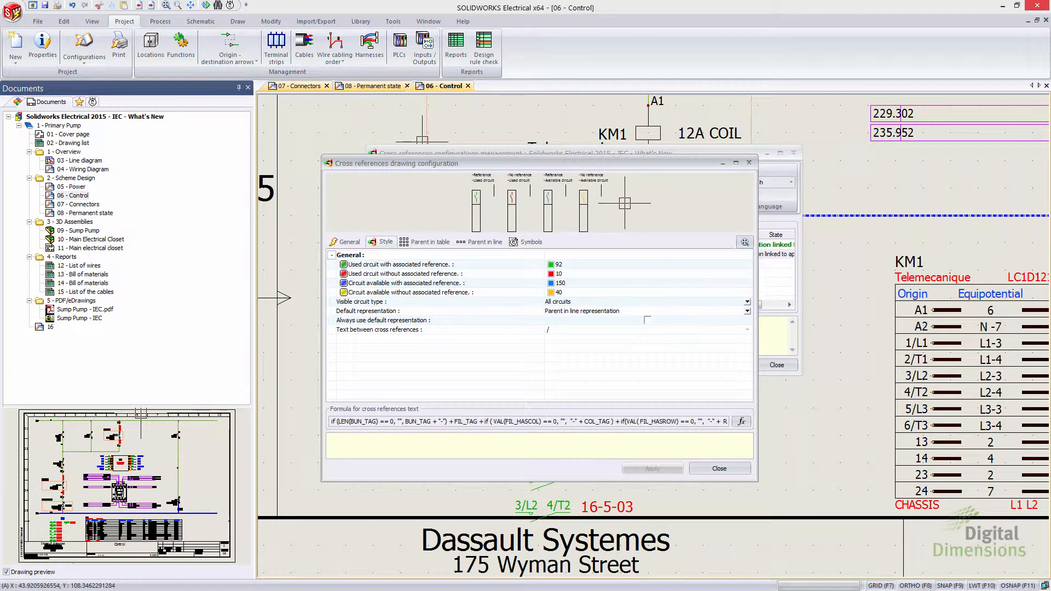
left_click(437, 244)
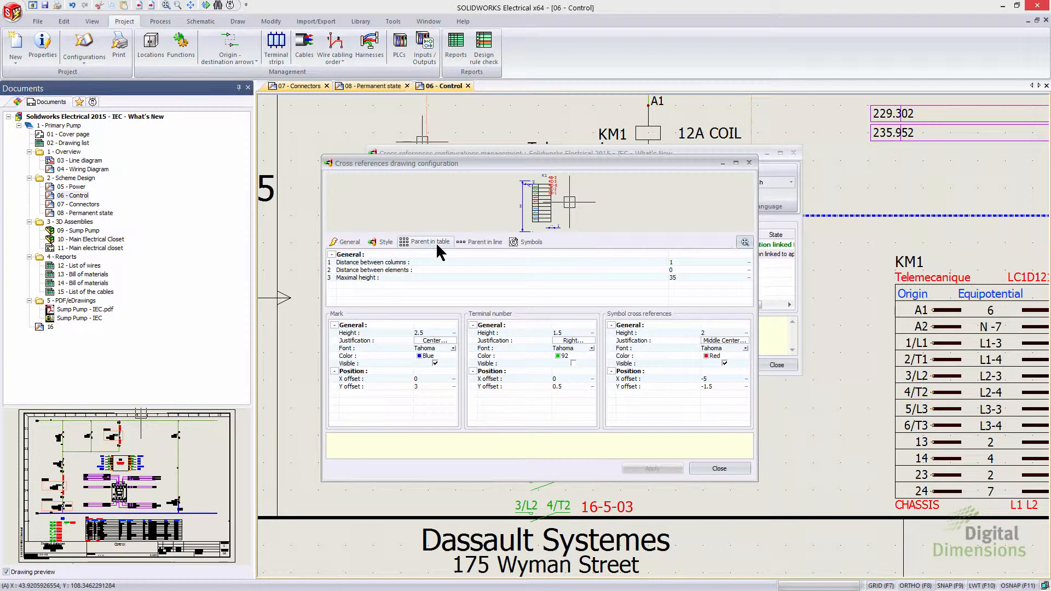
left_click(474, 241)
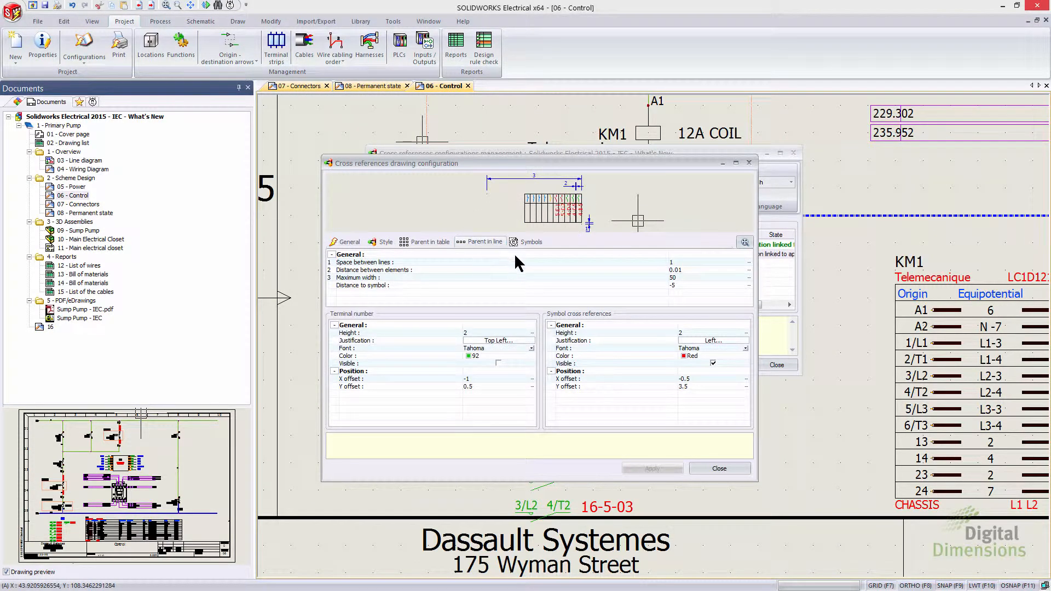
left_click(527, 242)
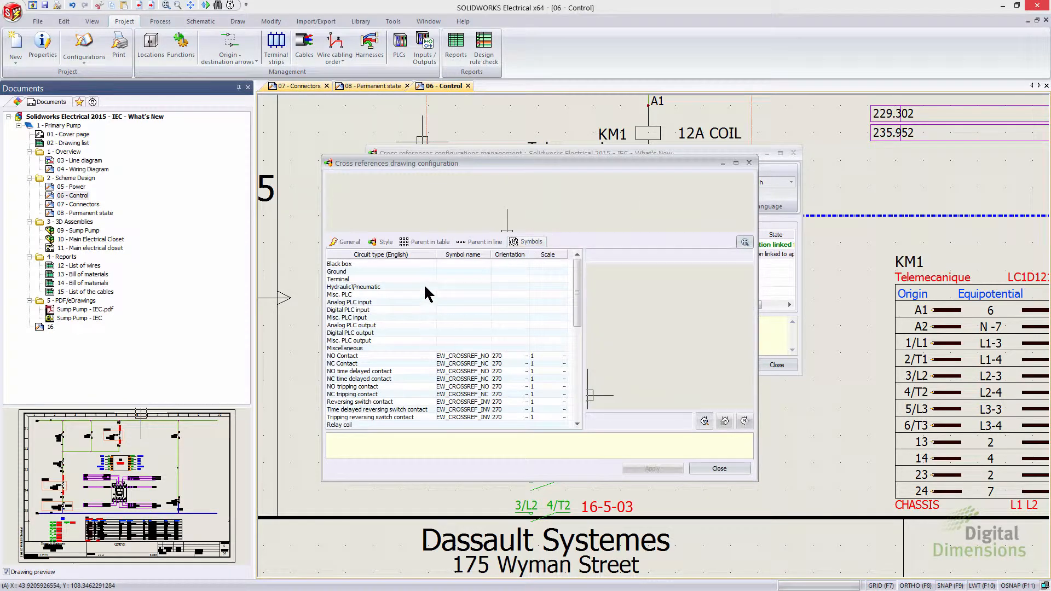
Step: Inspect the cross-reference symbol assigned to the NO time delayed contact circuit type and close both configuration dialogs
left_click(360, 302)
left_click(374, 371)
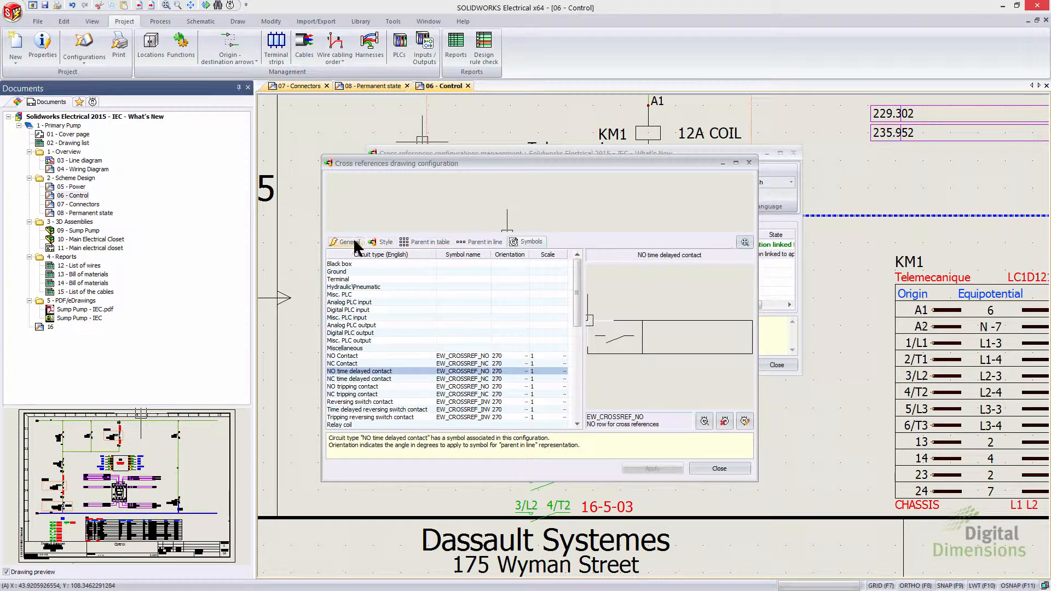
left_click_drag(427, 169, 748, 145)
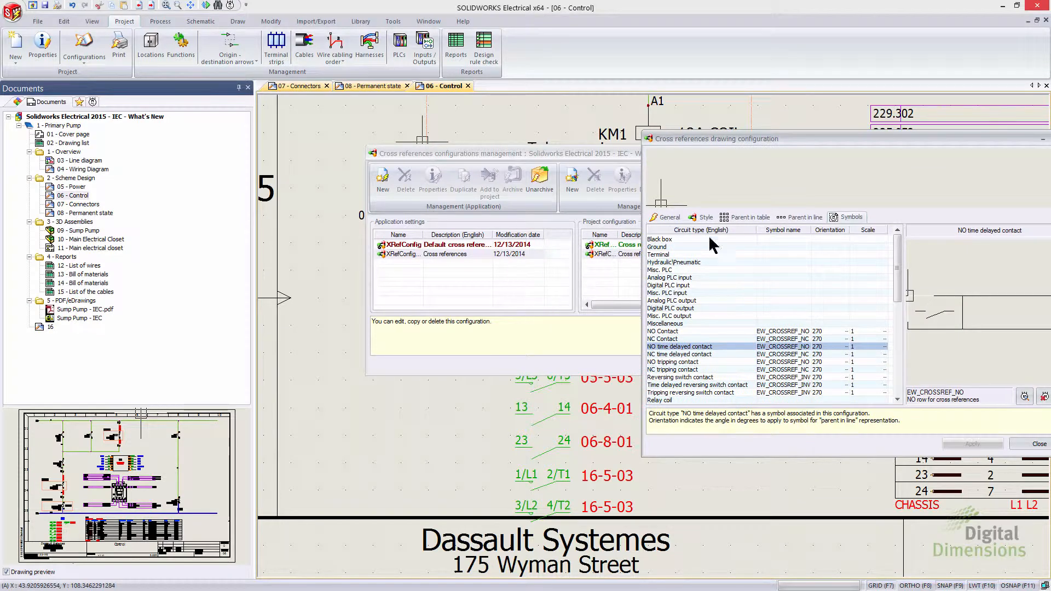
left_click_drag(754, 141, 482, 129)
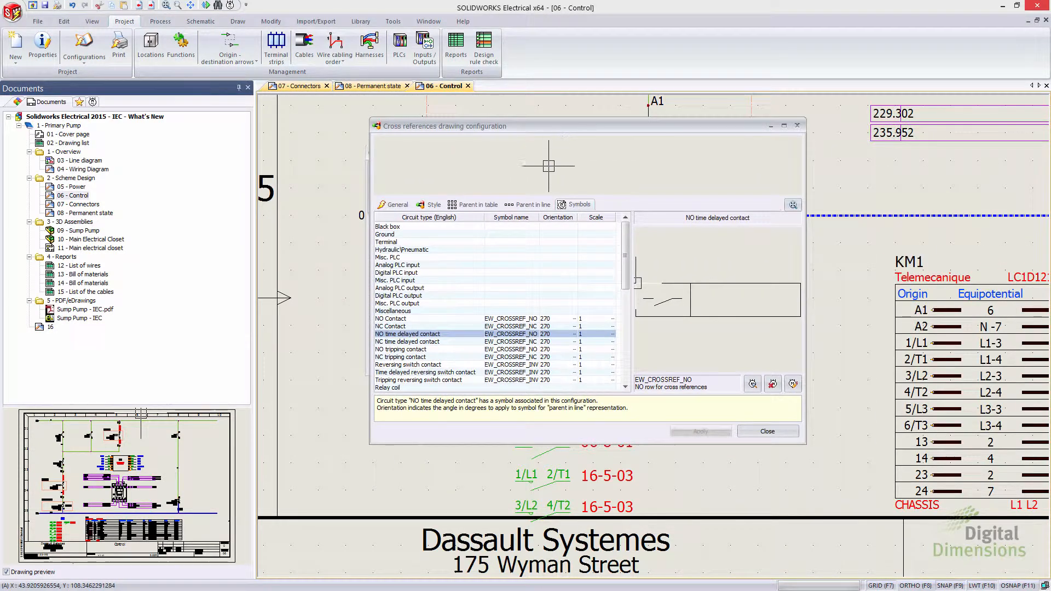
left_click(767, 431)
left_click(775, 365)
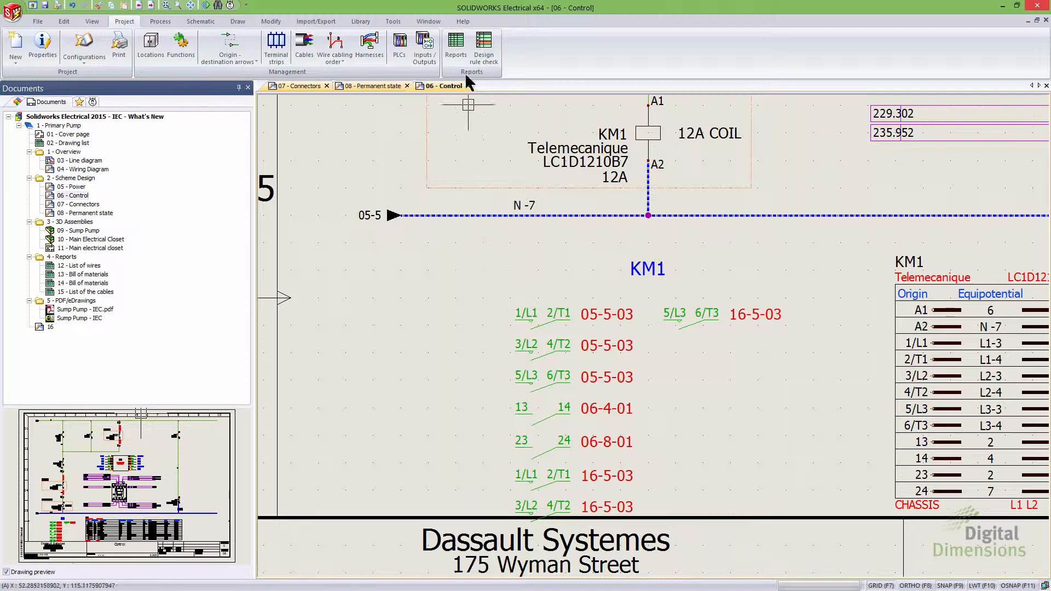
Step: Open the SOLIDWORKS Electrical help and display its New Features page
left_click(461, 22)
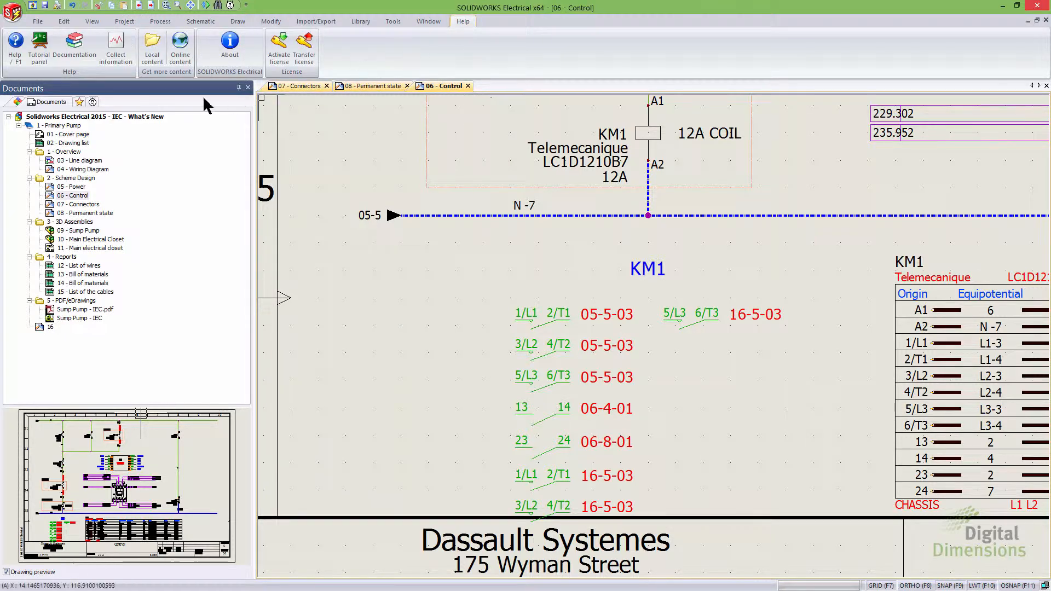
left_click(15, 60)
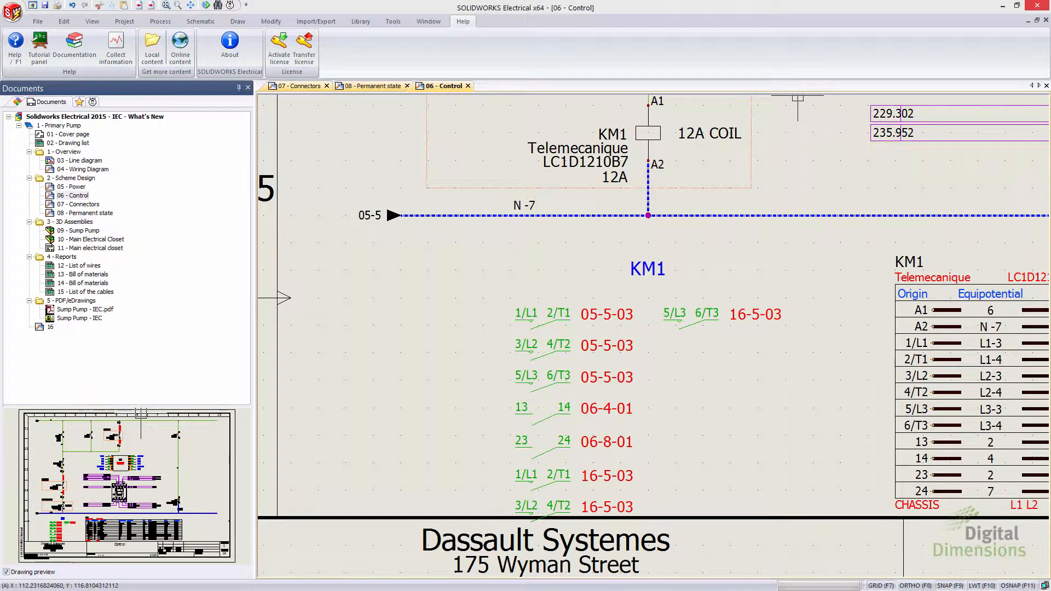
left_click_drag(939, 55, 347, 48)
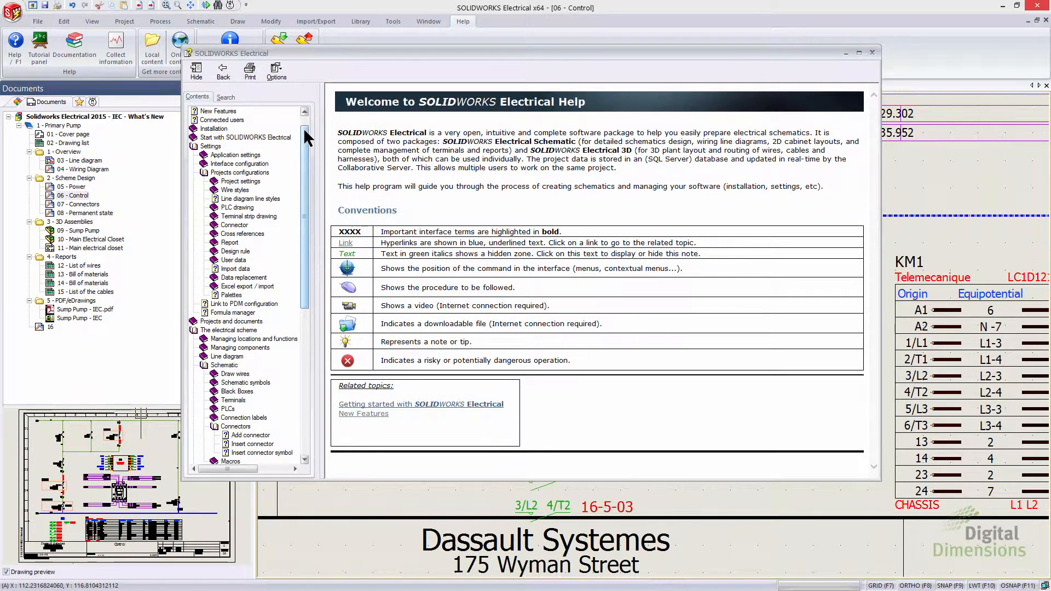
scroll(216, 133, "up", 1)
left_click(218, 129)
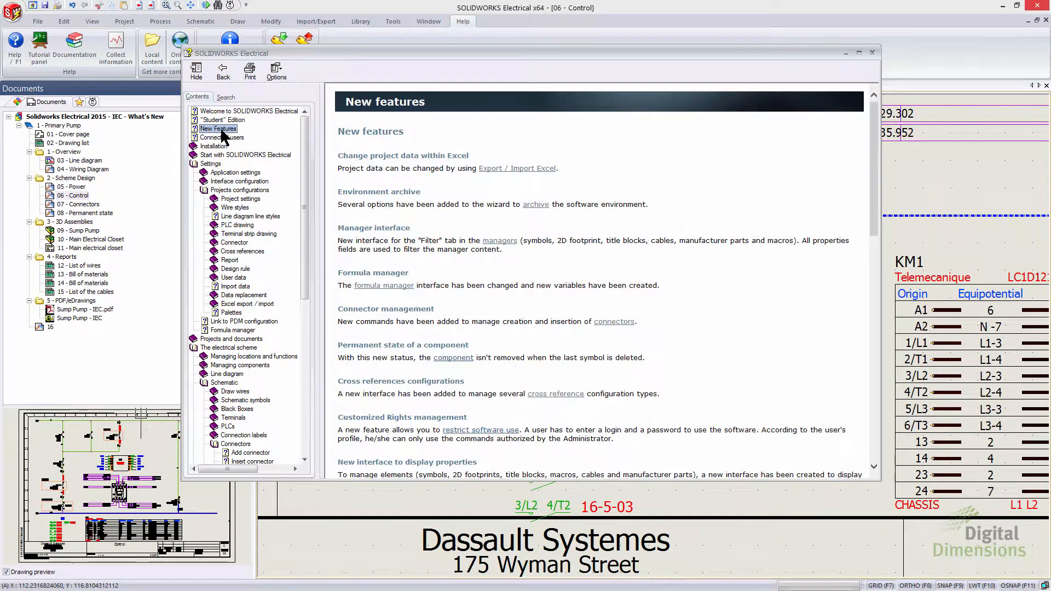